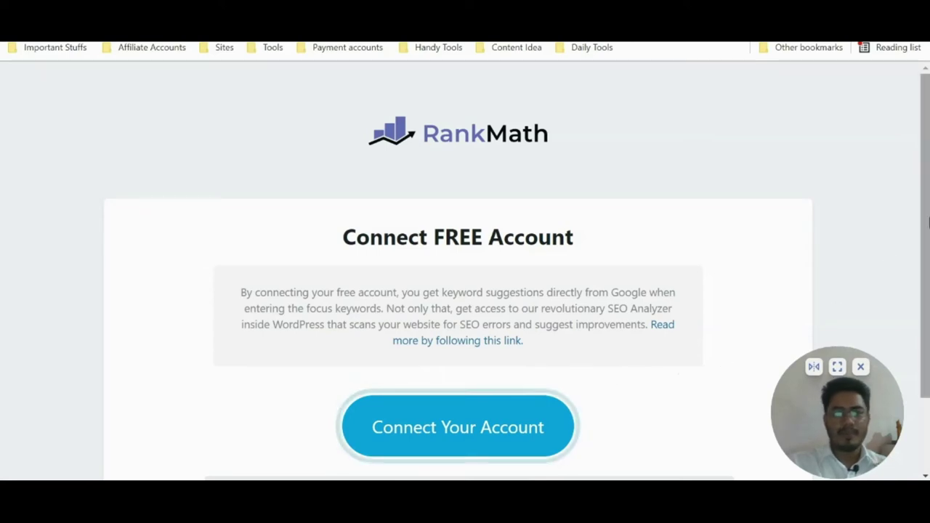
# Step: Connect the free Rank Math account to the site and activate the Rank Math Free Plan
pyautogui.scroll(-1, 924, 305)
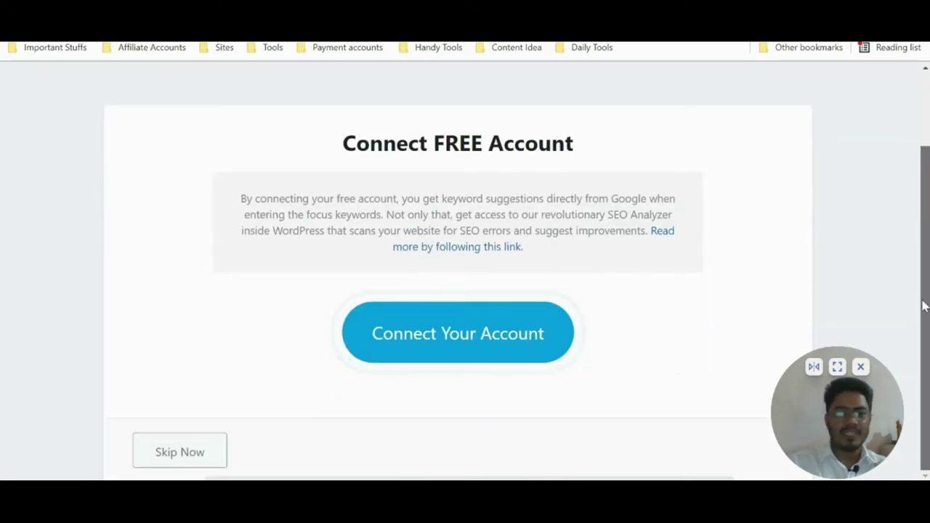
pyautogui.click(499, 342)
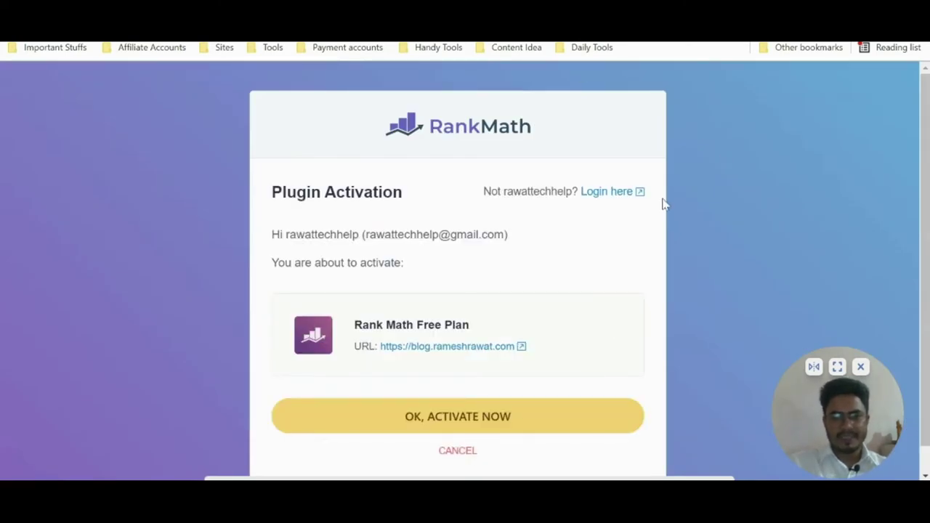
pyautogui.scroll(-1, 625, 292)
pyautogui.click(499, 387)
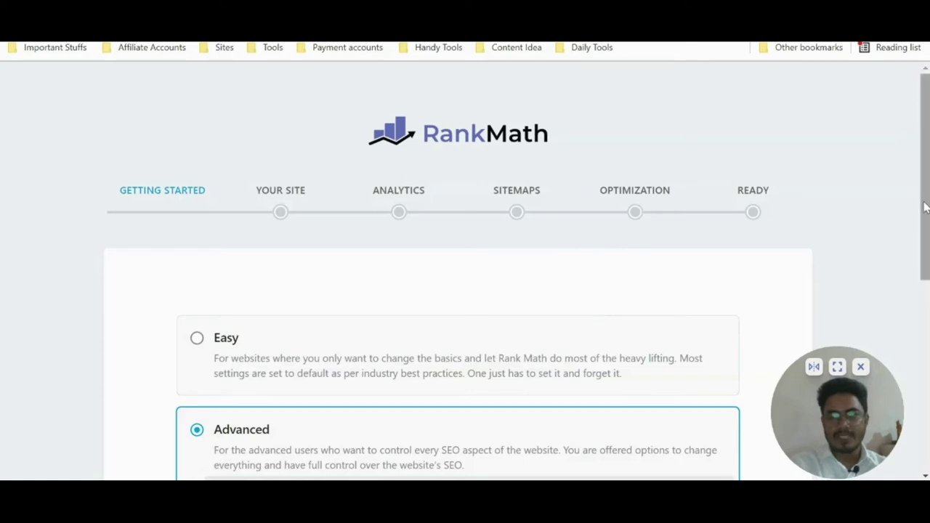
# Step: Review the setup modes and start the setup wizard in Advanced mode
pyautogui.press('super+a')
pyautogui.press('super+a')
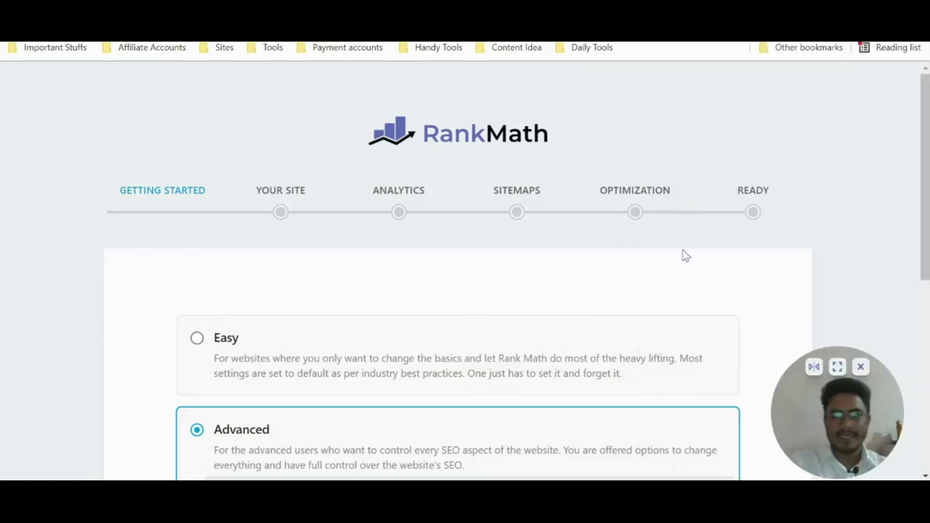
pyautogui.moveTo(927, 109); pyautogui.dragTo(907, 208)
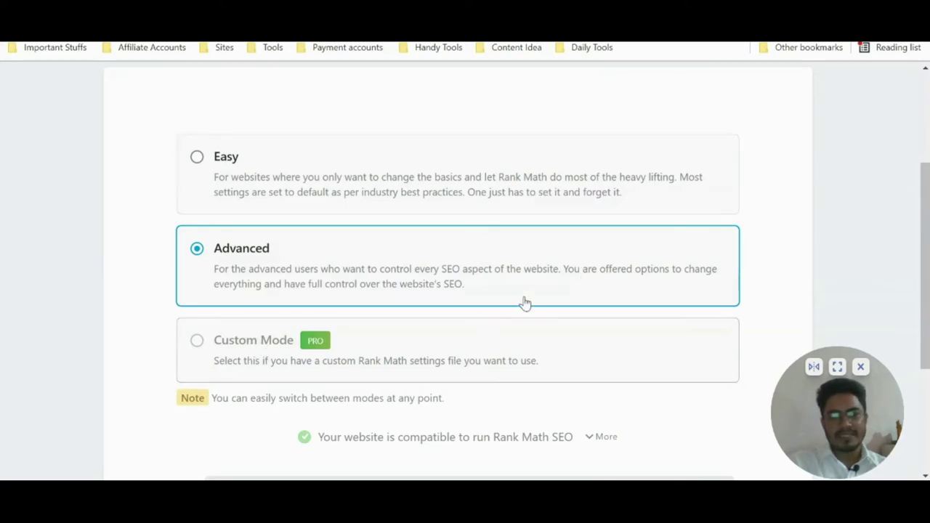
pyautogui.scroll(-2, 435, 302)
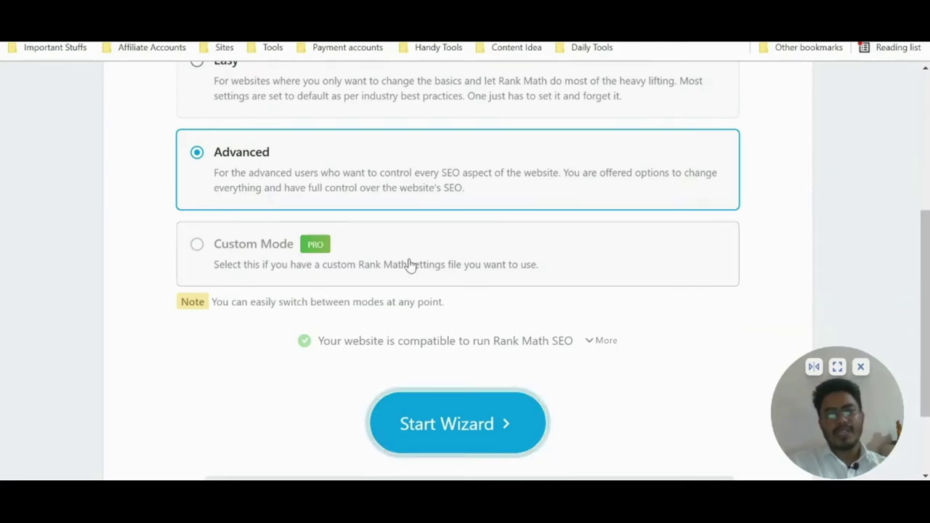
pyautogui.scroll(5, 411, 265)
pyautogui.scroll(-1, 923, 207)
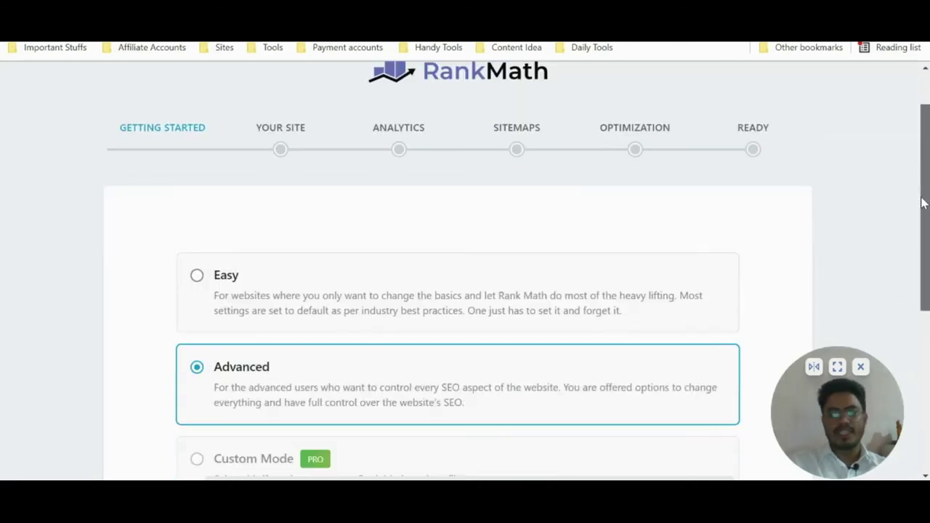
pyautogui.scroll(-2, 917, 240)
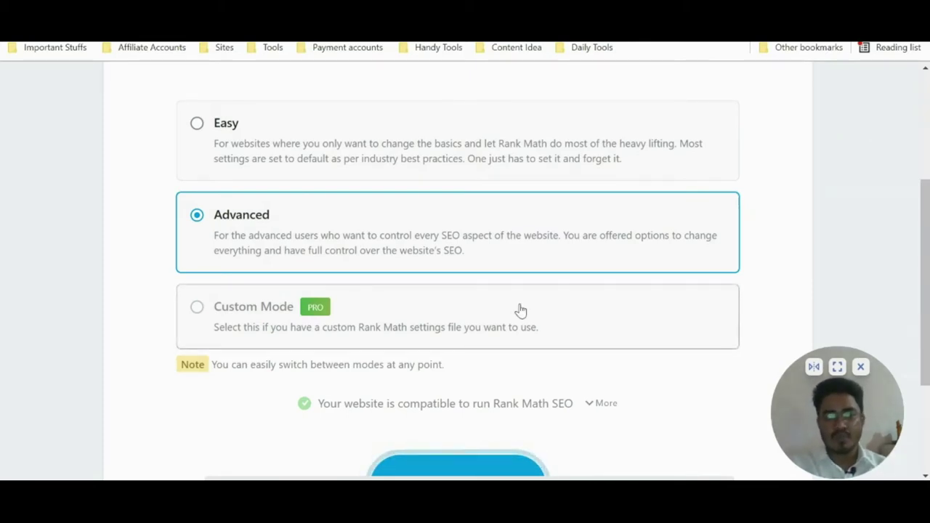
pyautogui.scroll(-2, 666, 348)
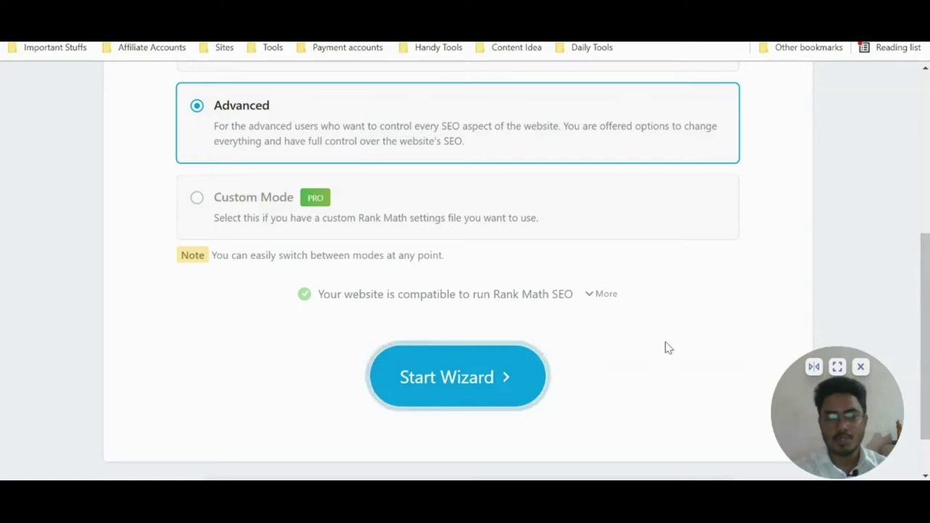
pyautogui.click(494, 391)
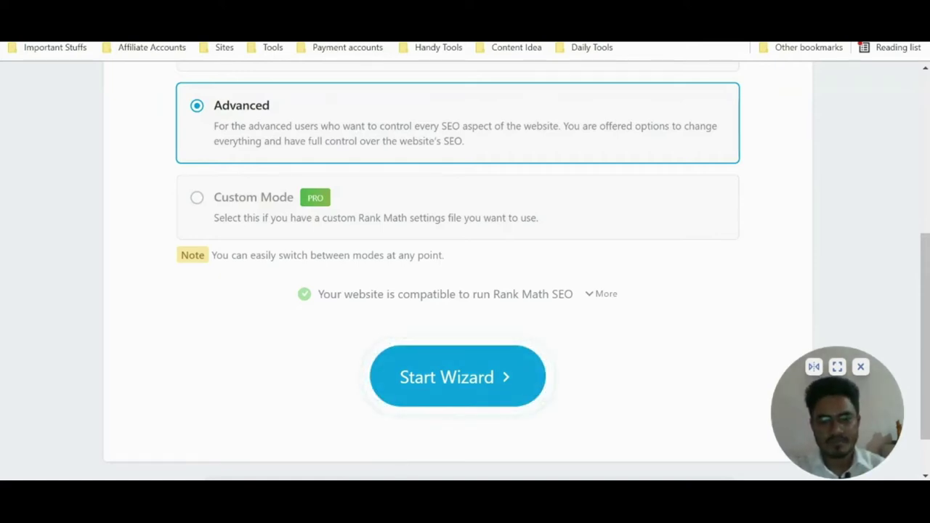
# Step: Set the website type to Personal Blog in the site details
pyautogui.scroll(-1, 535, 353)
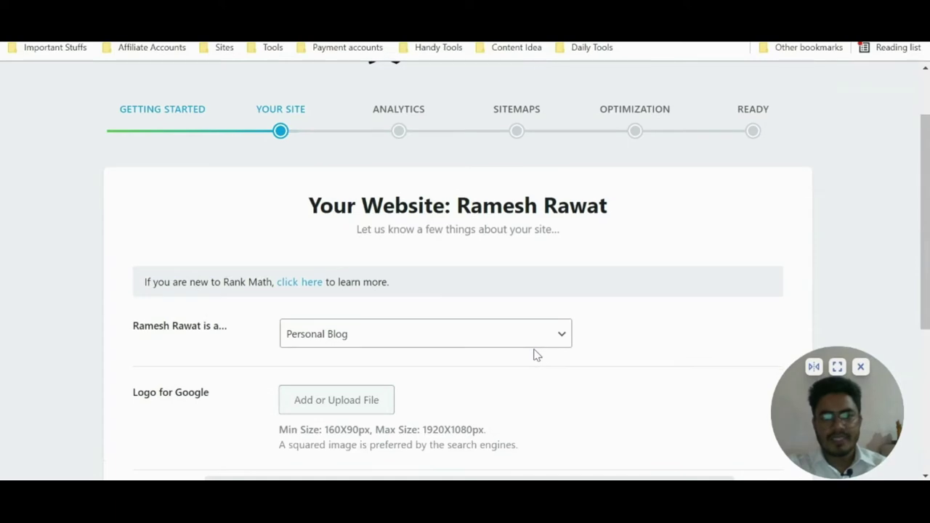
pyautogui.scroll(-1, 531, 232)
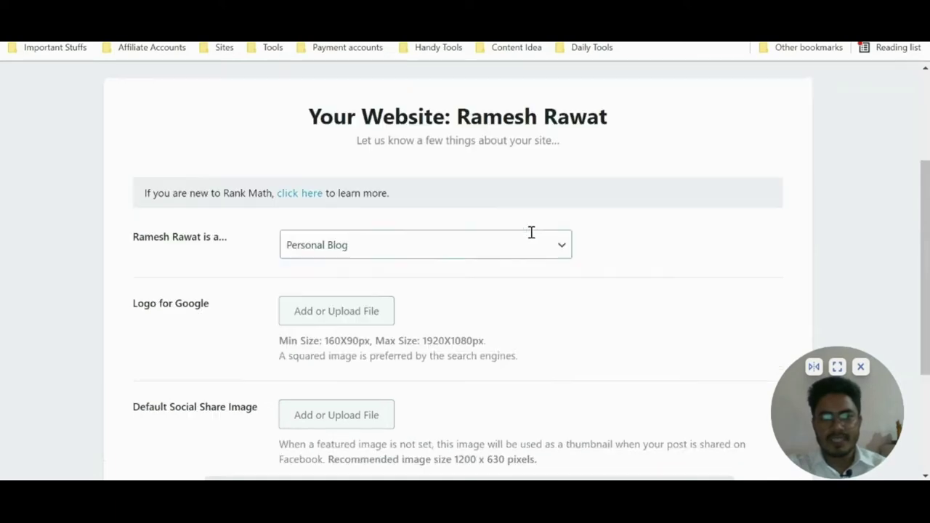
pyautogui.click(386, 244)
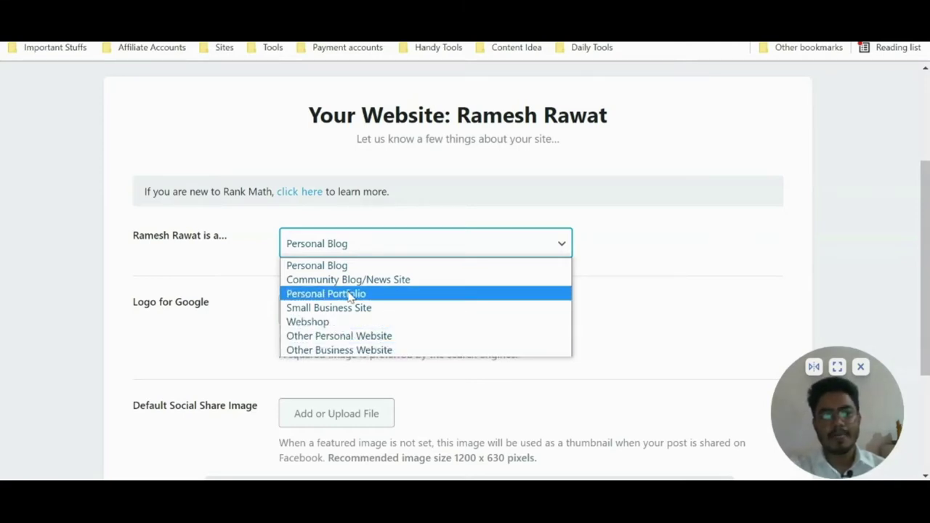
pyautogui.click(341, 266)
pyautogui.scroll(-1, 341, 270)
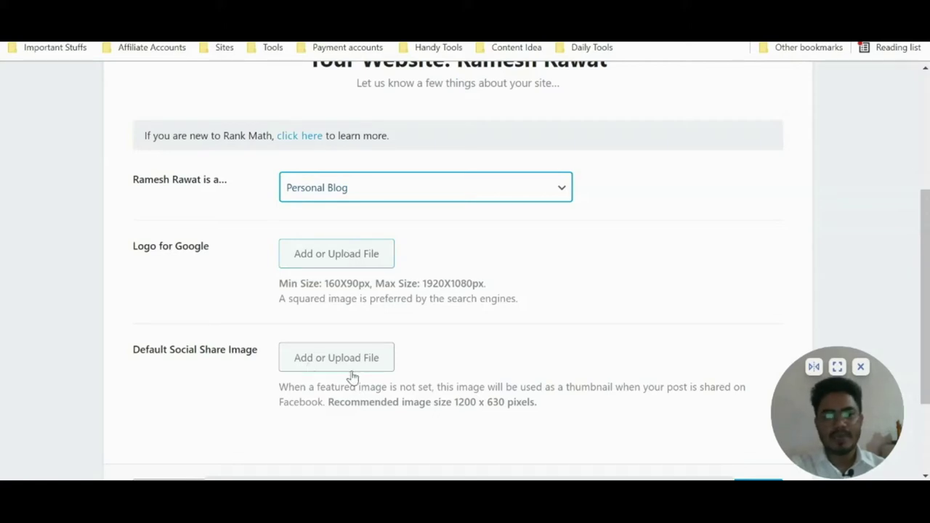
# Step: Review the site type and image options, then save the site details without adding a logo or social share image
pyautogui.scroll(-2, 353, 375)
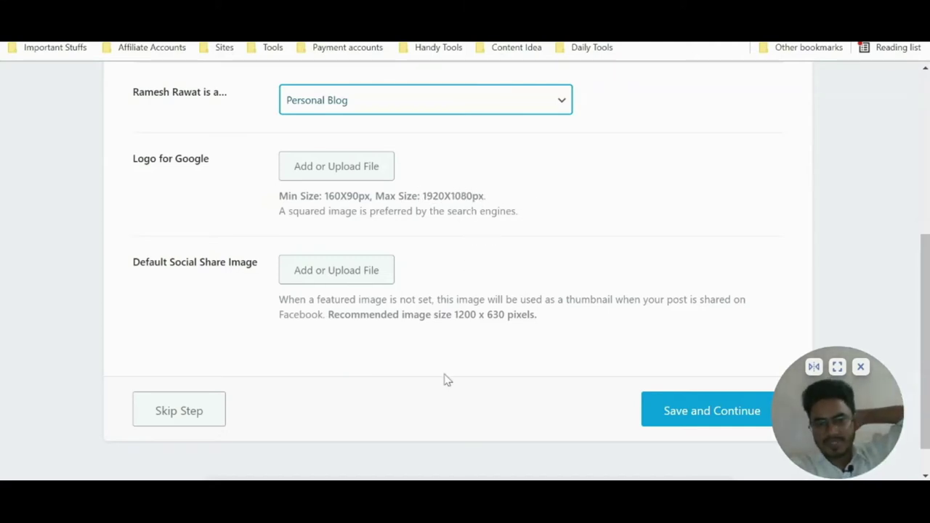
pyautogui.scroll(-1, 444, 380)
pyautogui.scroll(2, 399, 326)
pyautogui.scroll(-2, 583, 328)
pyautogui.scroll(3, 340, 269)
pyautogui.scroll(-2, 361, 177)
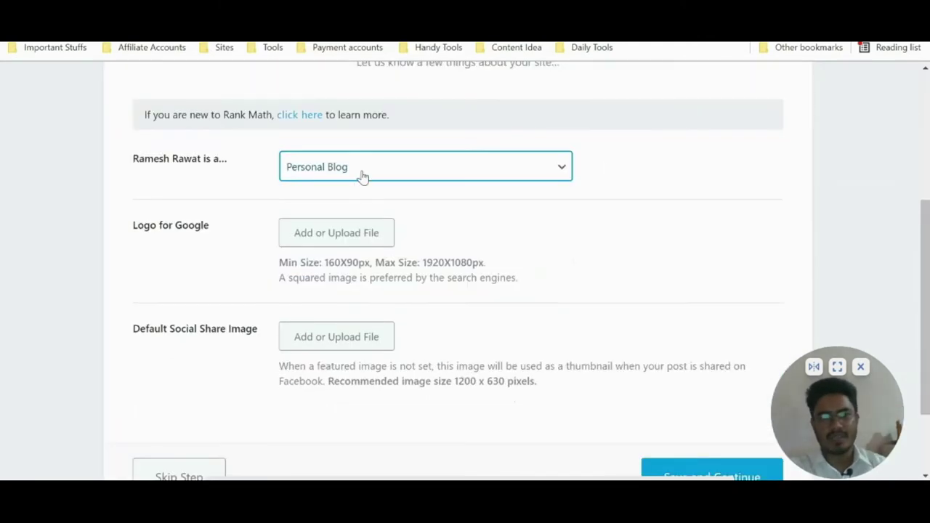
pyautogui.click(362, 174)
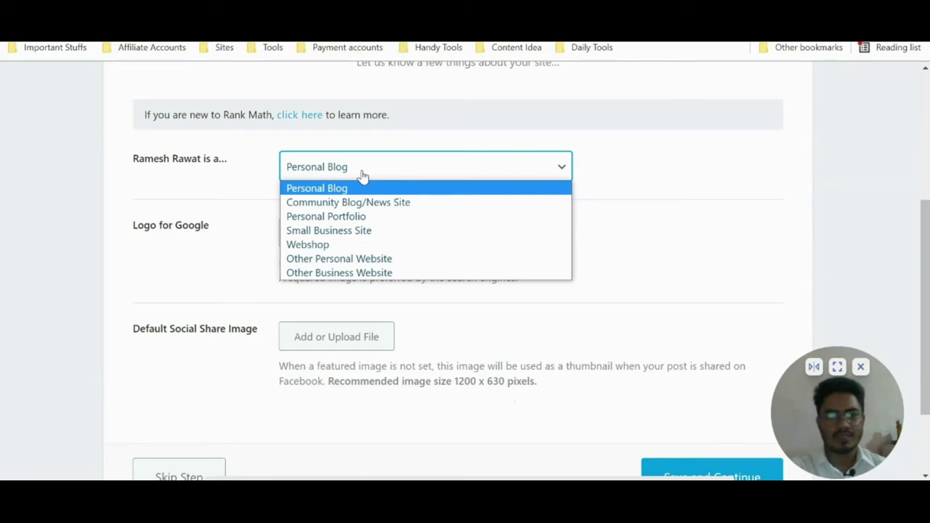
pyautogui.click(363, 175)
pyautogui.scroll(-2, 577, 313)
pyautogui.click(663, 376)
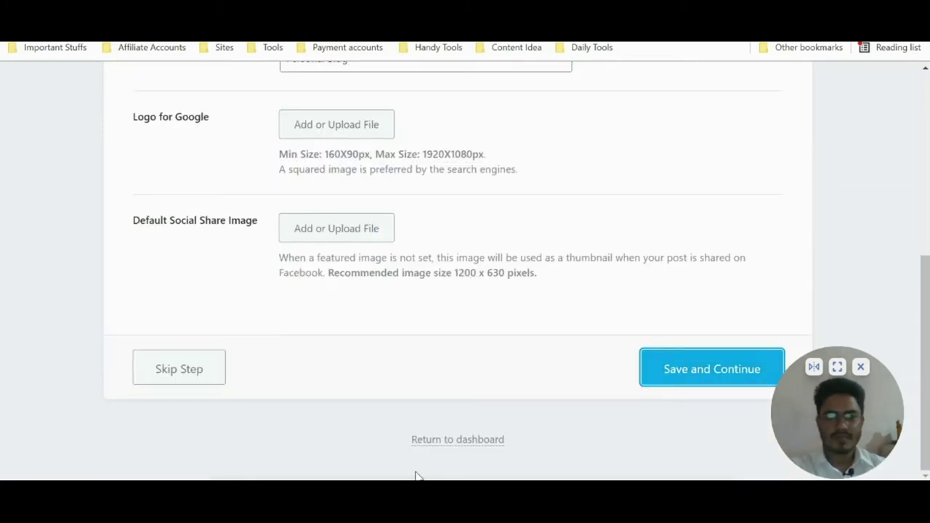
# Step: Examine the Connect Google Services page and read the listed benefits of connecting a Google account
pyautogui.scroll(1, 539, 363)
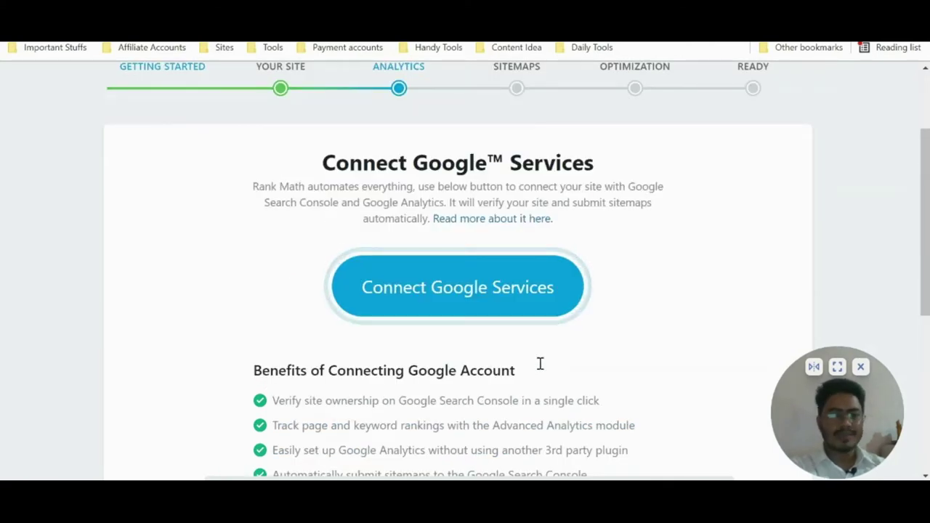
pyautogui.scroll(-4, 540, 363)
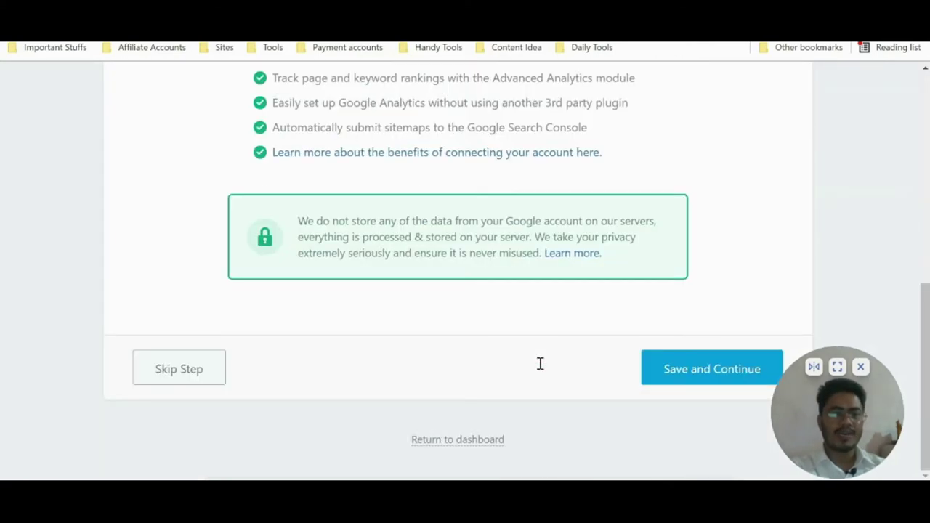
pyautogui.scroll(2, 540, 363)
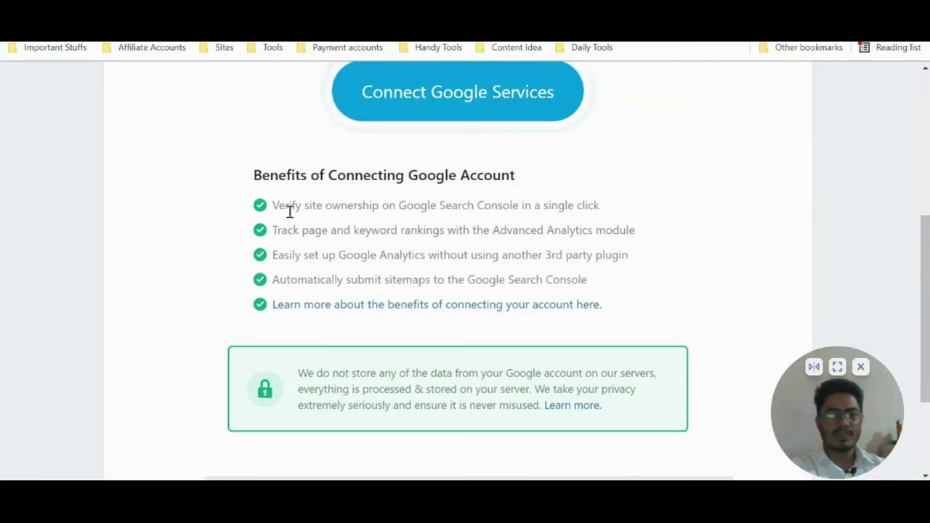
pyautogui.moveTo(279, 206); pyautogui.dragTo(499, 208)
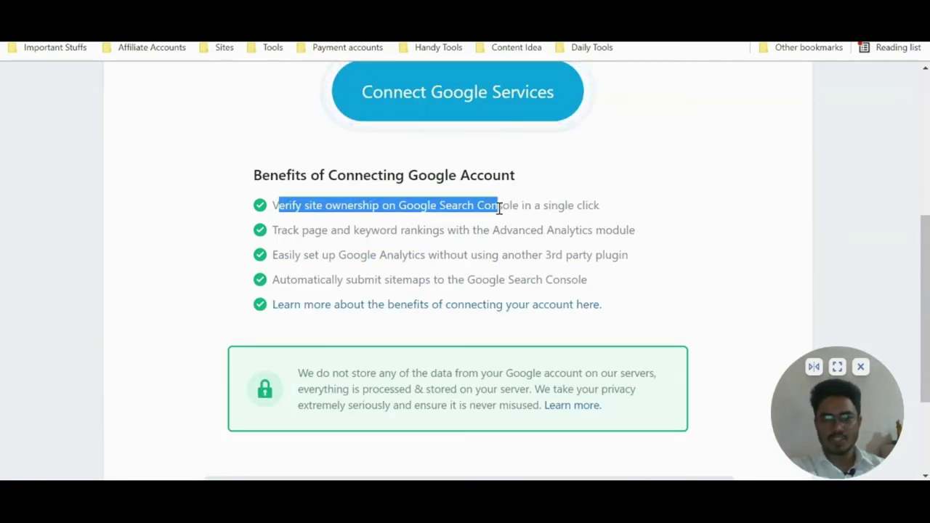
pyautogui.click(378, 246)
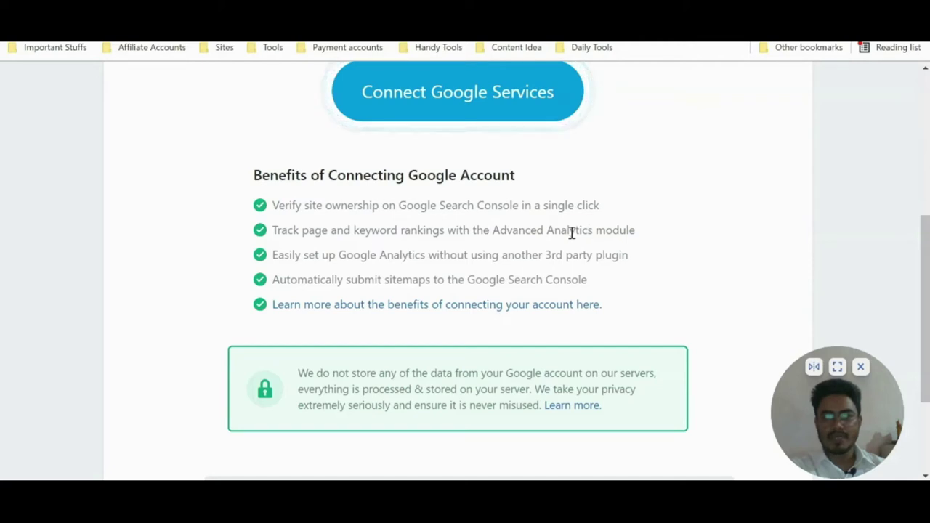
pyautogui.moveTo(342, 258); pyautogui.dragTo(515, 255)
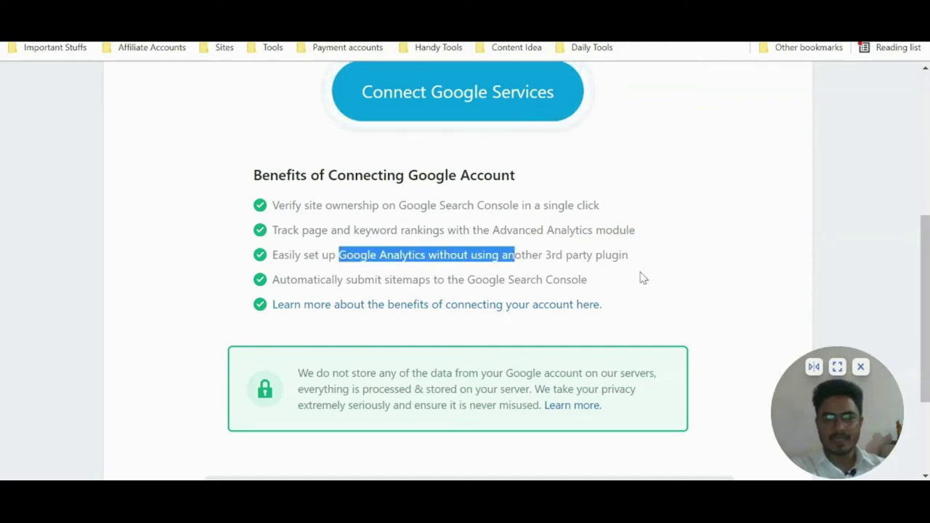
pyautogui.click(299, 280)
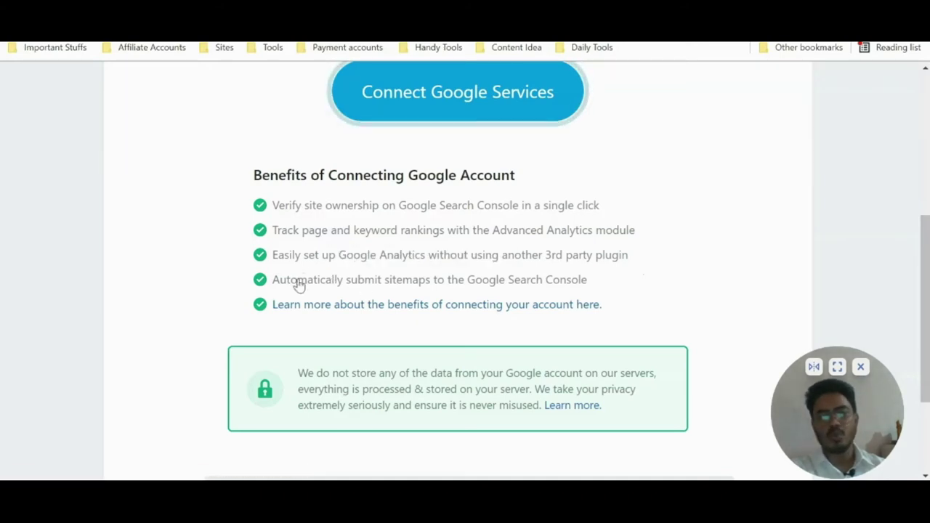
pyautogui.scroll(1, 299, 285)
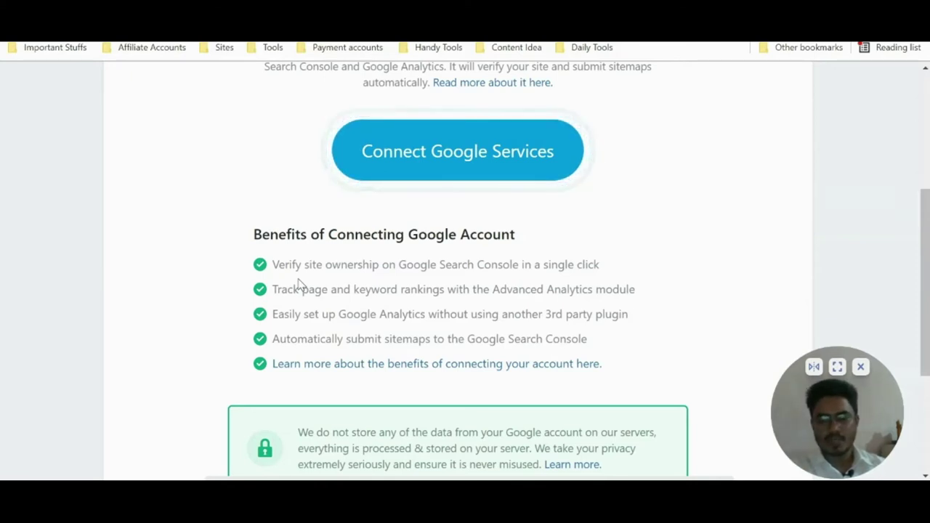
pyautogui.scroll(-3, 676, 342)
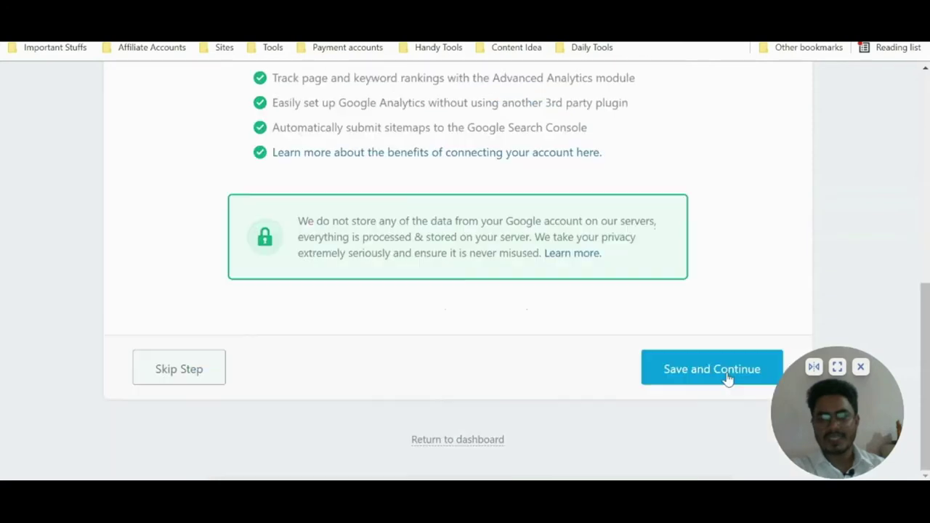
pyautogui.scroll(6, 521, 305)
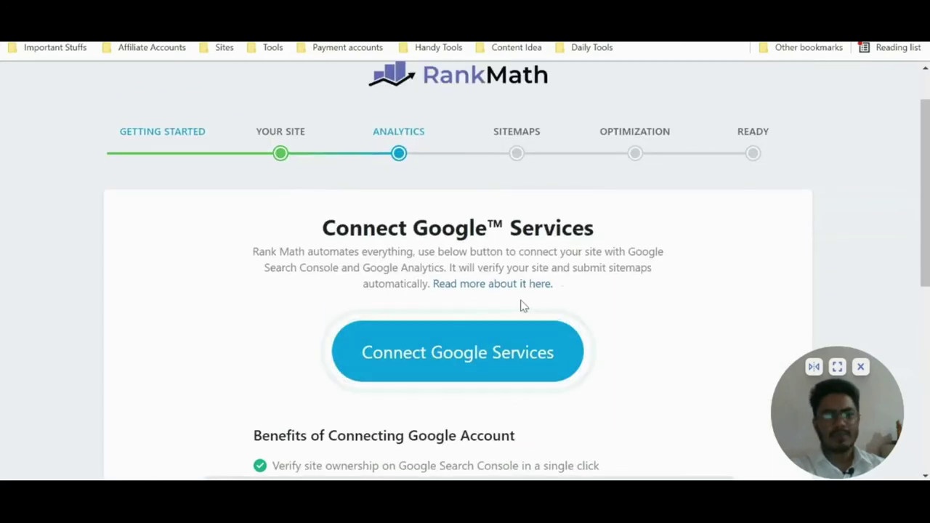
pyautogui.scroll(-3, 521, 305)
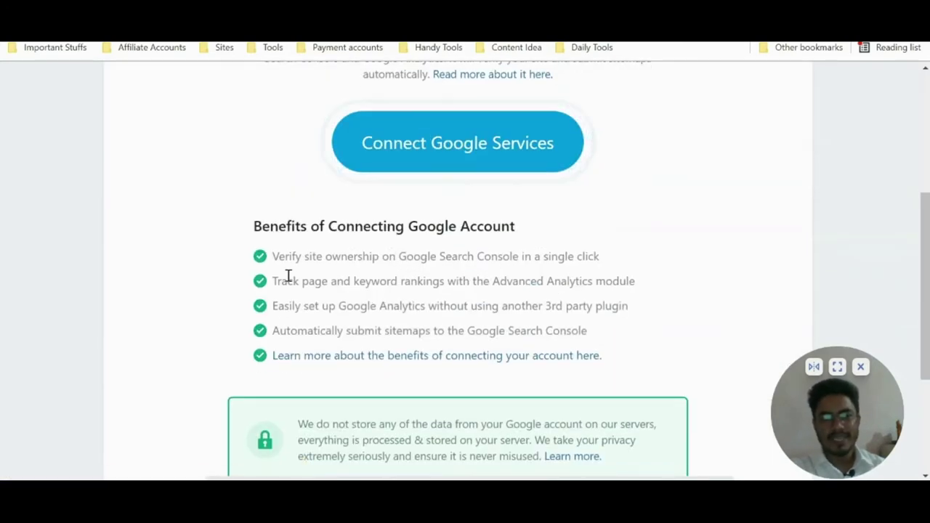
pyautogui.moveTo(281, 281); pyautogui.dragTo(457, 281)
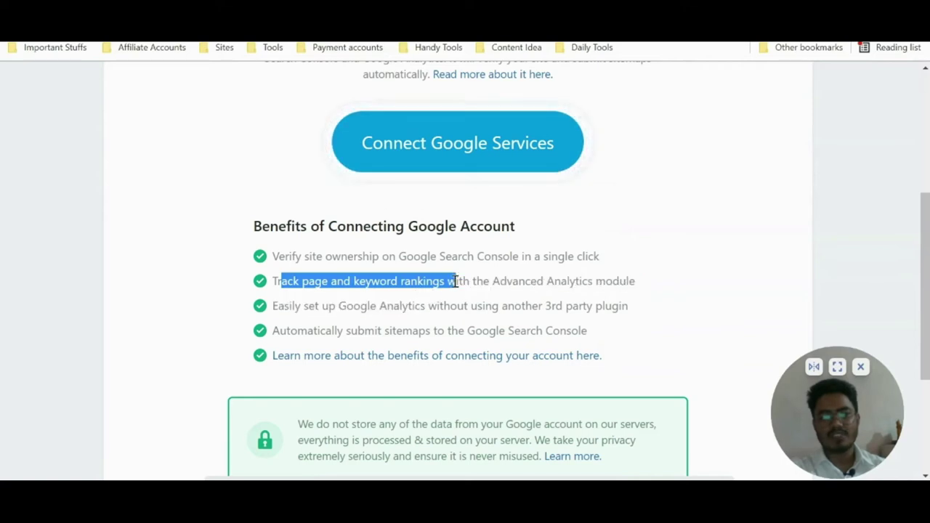
pyautogui.click(455, 281)
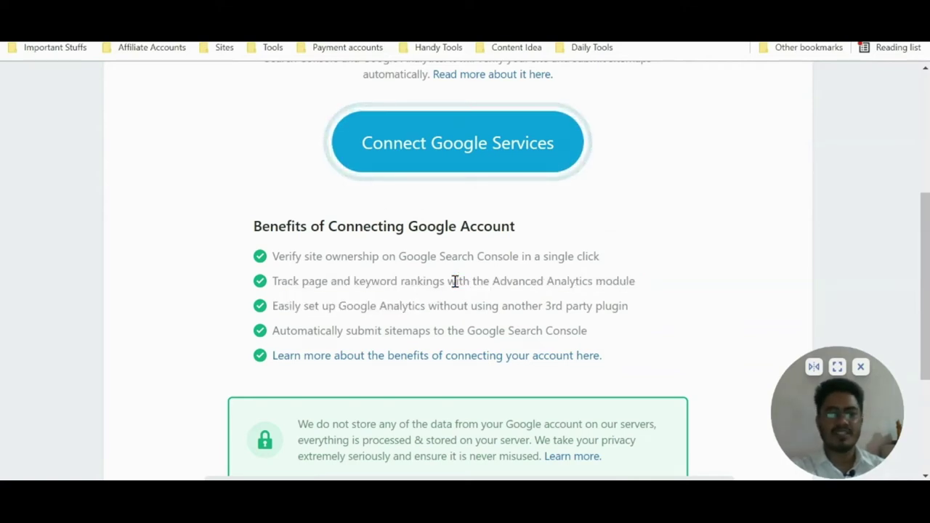
# Step: Save the Analytics step without connecting Google services and continue to the Sitemaps step
pyautogui.scroll(-2, 455, 281)
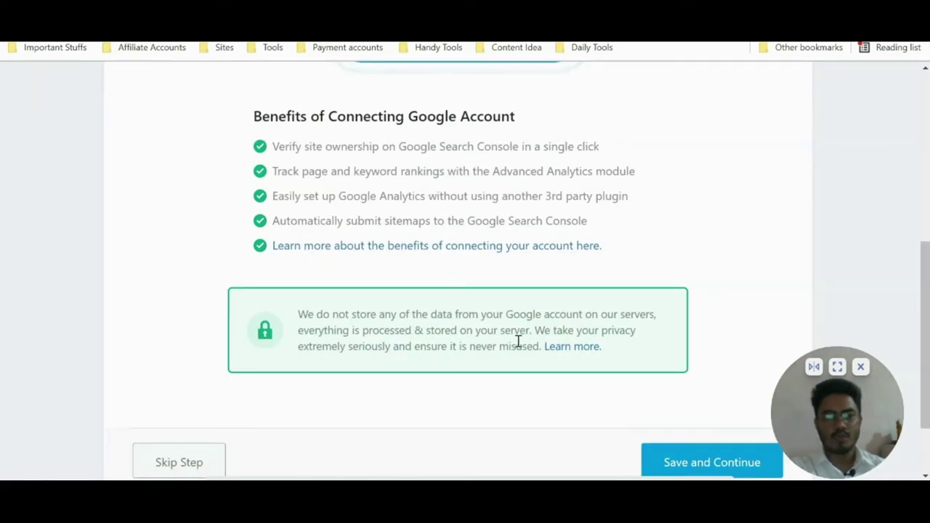
pyautogui.scroll(-1, 518, 342)
pyautogui.click(686, 380)
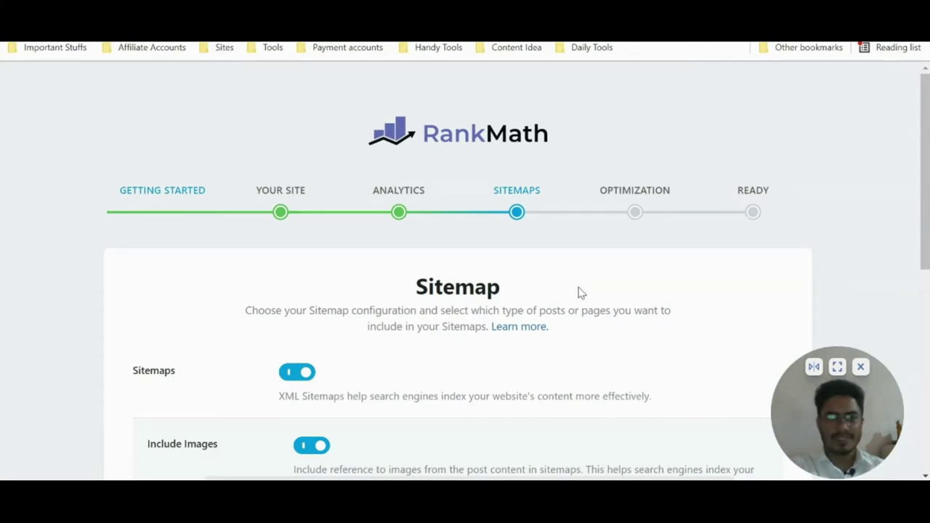
pyautogui.scroll(-2, 581, 293)
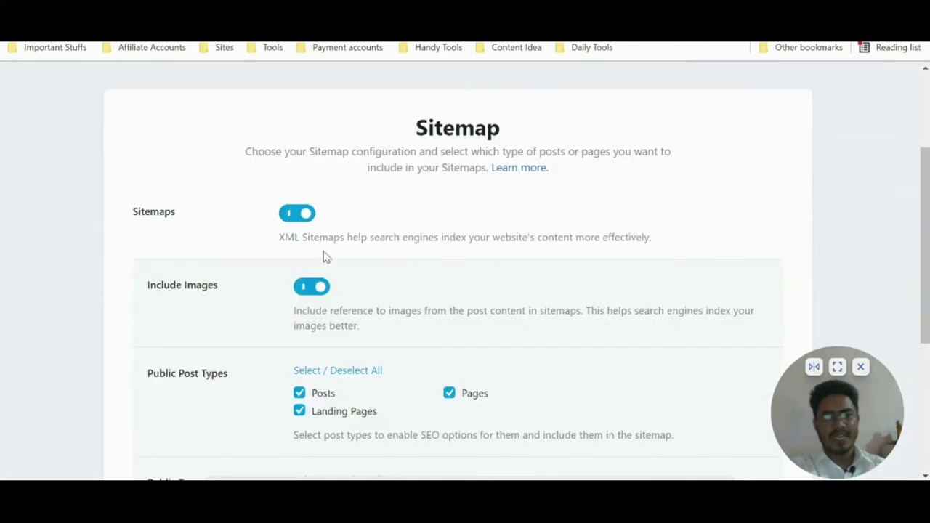
pyautogui.click(294, 215)
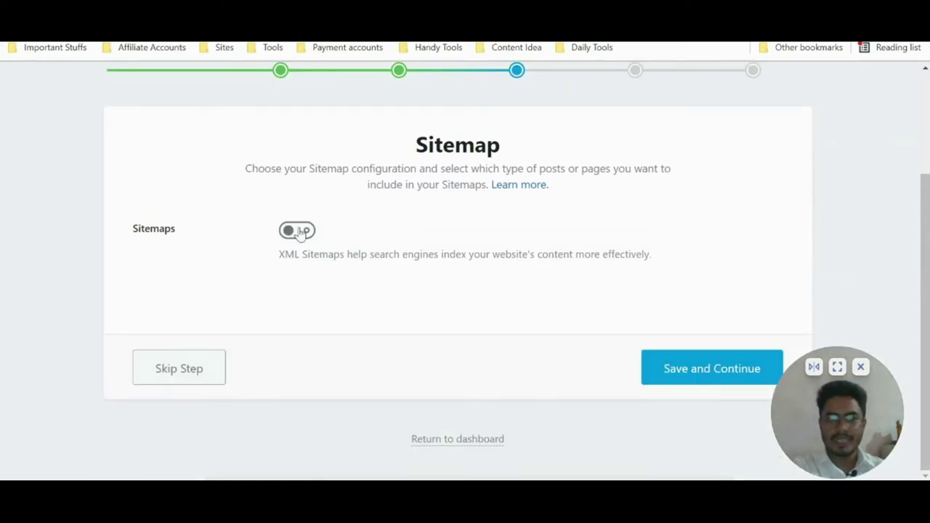
pyautogui.click(300, 231)
# Step: Exclude Categories from the sitemap's public taxonomies, keeping all public post types included, and save the Sitemap settings
pyautogui.scroll(-1, 291, 254)
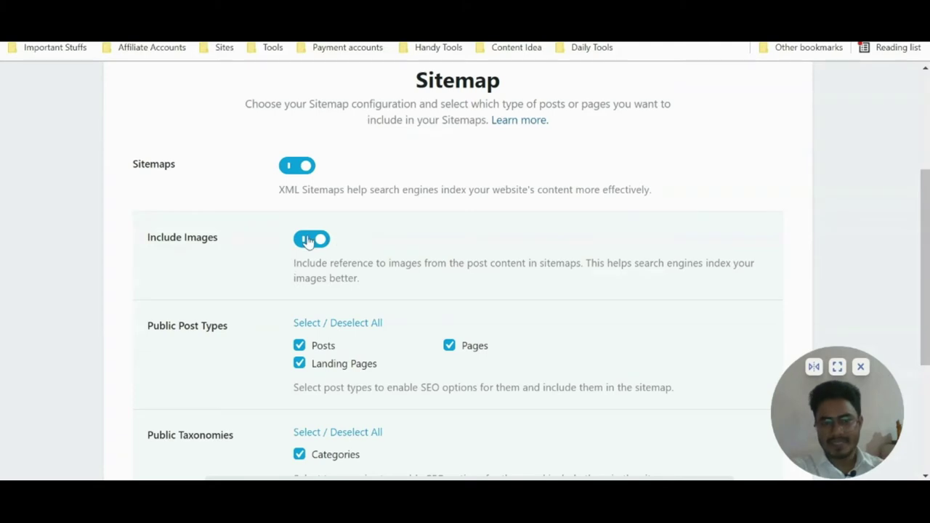
pyautogui.scroll(-1, 309, 242)
pyautogui.scroll(-1, 308, 241)
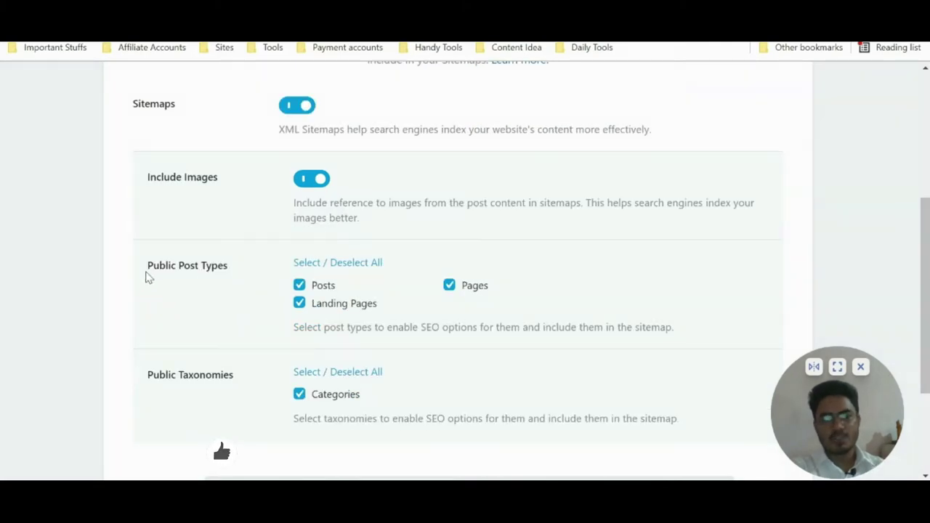
pyautogui.moveTo(146, 269); pyautogui.dragTo(233, 272)
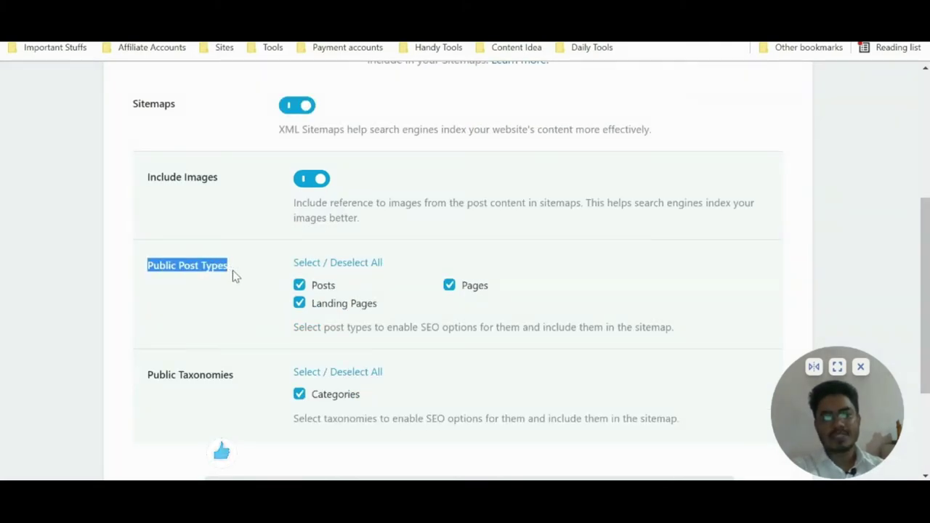
pyautogui.click(376, 286)
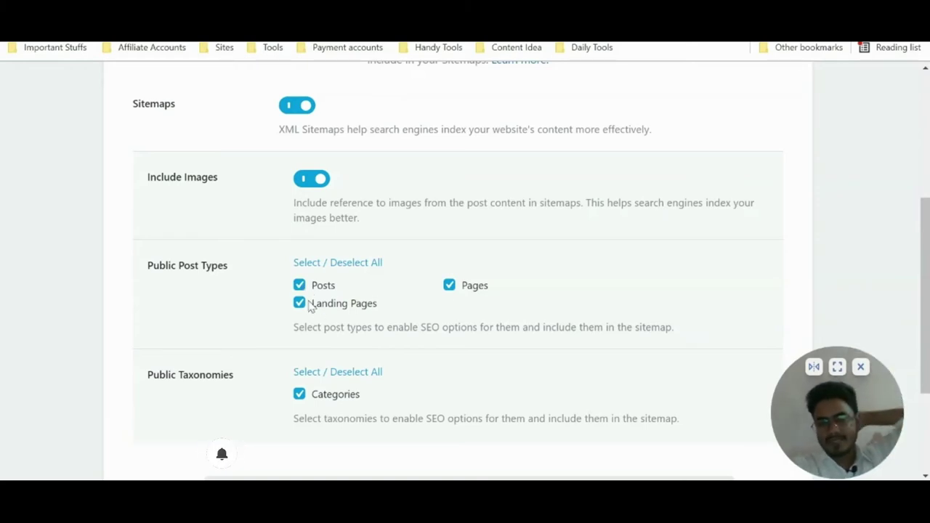
pyautogui.scroll(-2, 311, 304)
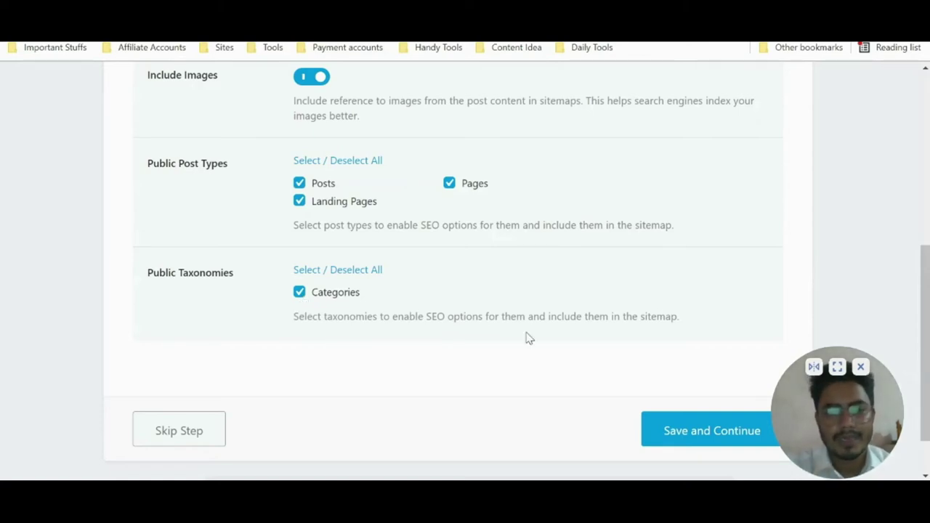
pyautogui.click(299, 292)
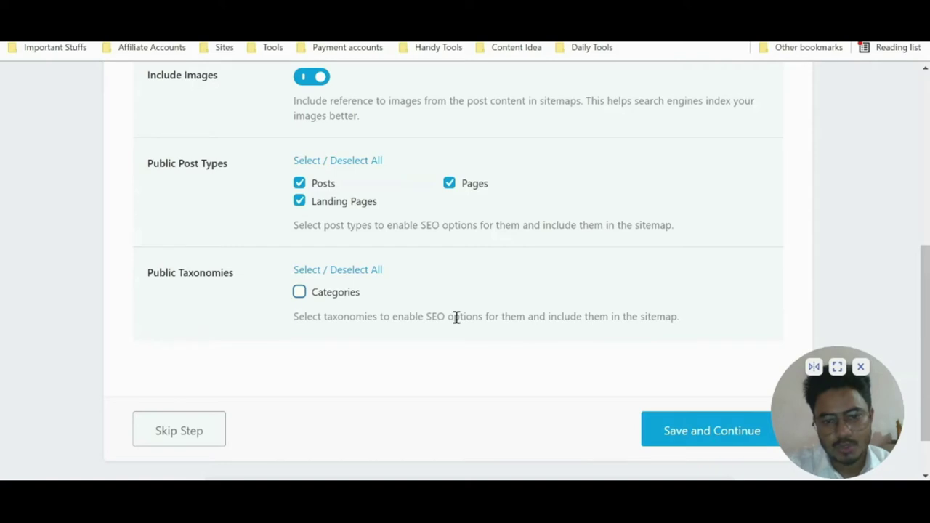
pyautogui.click(690, 430)
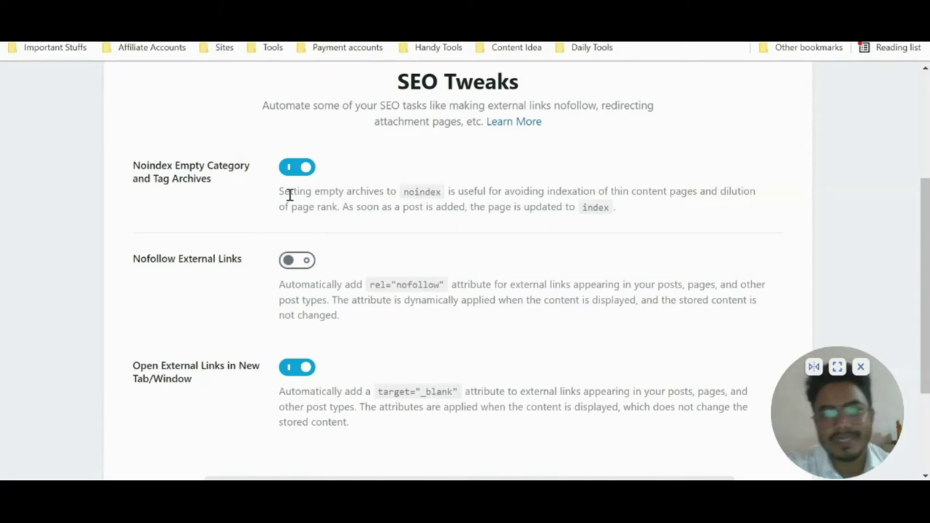
# Step: Review the SEO tweaks and save them with Noindex Empty Category and Tag Archives and Open External Links in New Tab/Window on
pyautogui.scroll(1, 288, 193)
pyautogui.scroll(-1, 254, 171)
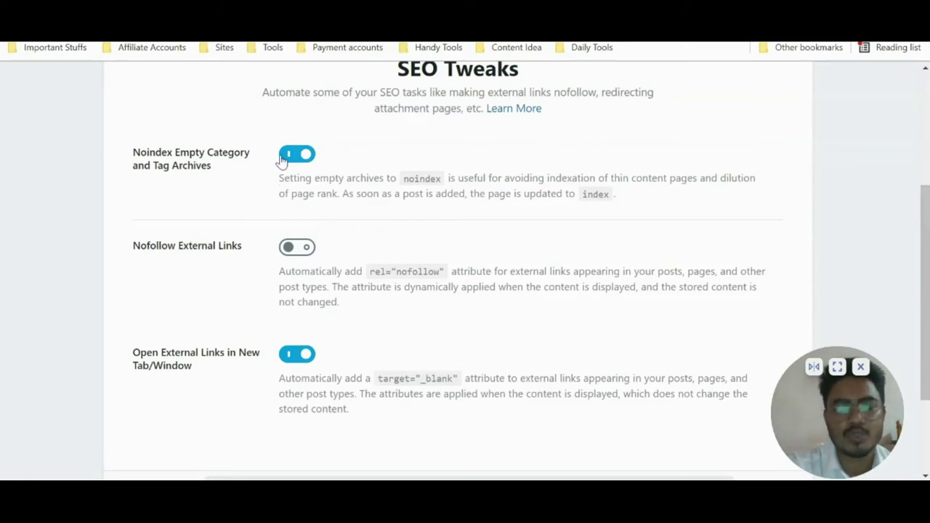
pyautogui.scroll(-2, 206, 288)
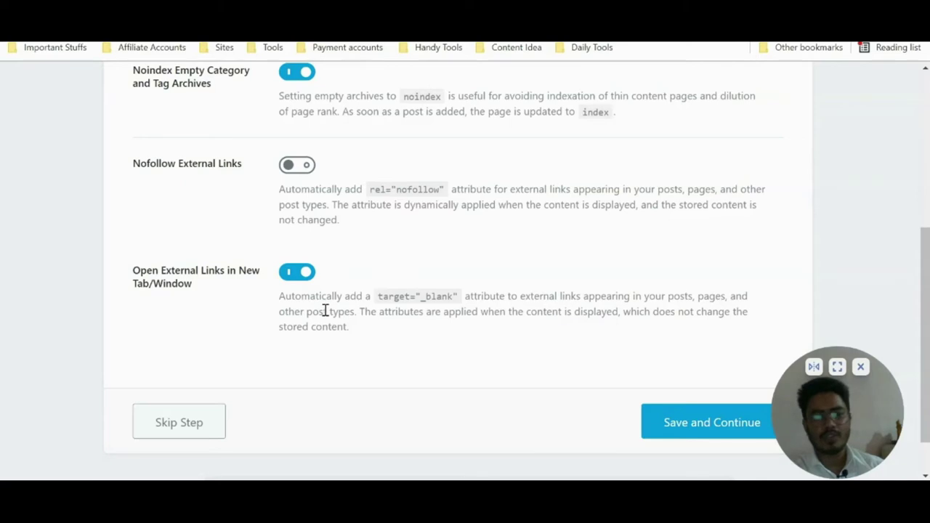
pyautogui.scroll(-1, 254, 320)
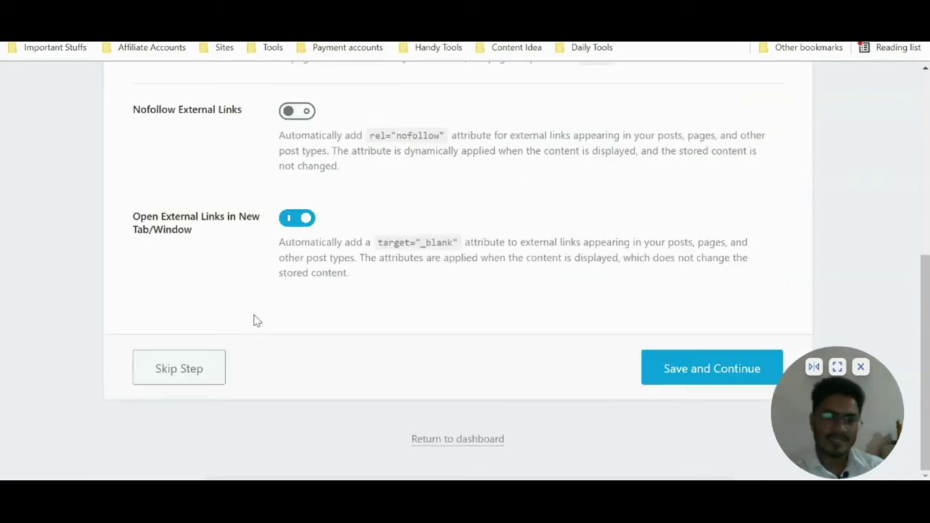
pyautogui.click(301, 222)
pyautogui.click(302, 225)
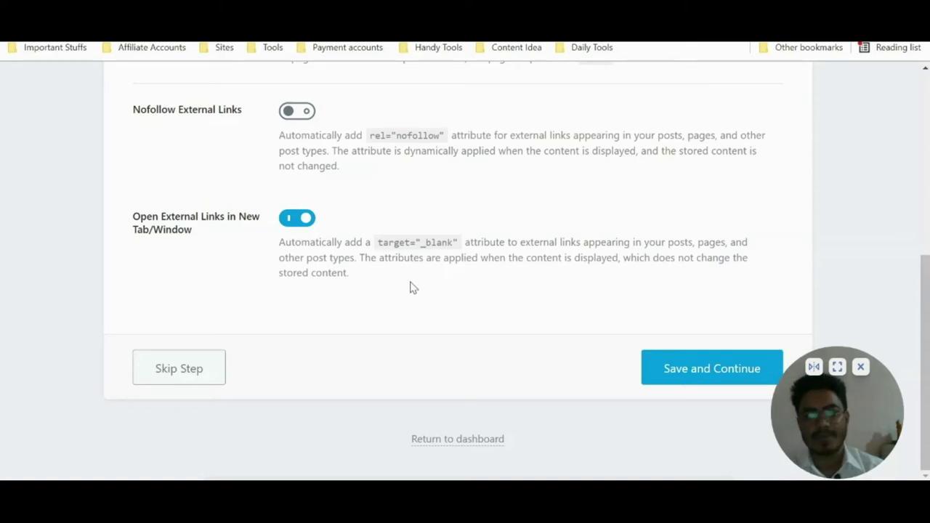
pyautogui.click(680, 376)
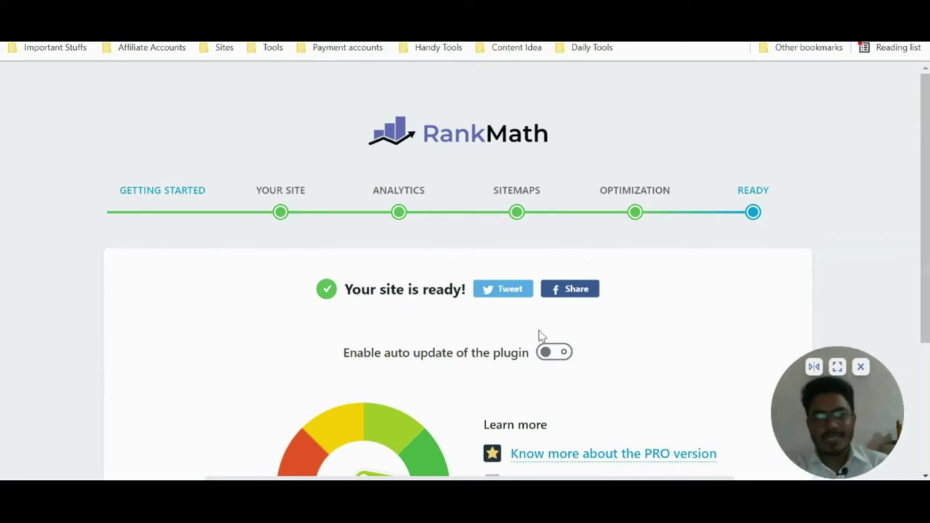
# Step: Look over the setup completion page and return to the dashboard without enabling auto update of the plugin
pyautogui.scroll(-2, 613, 338)
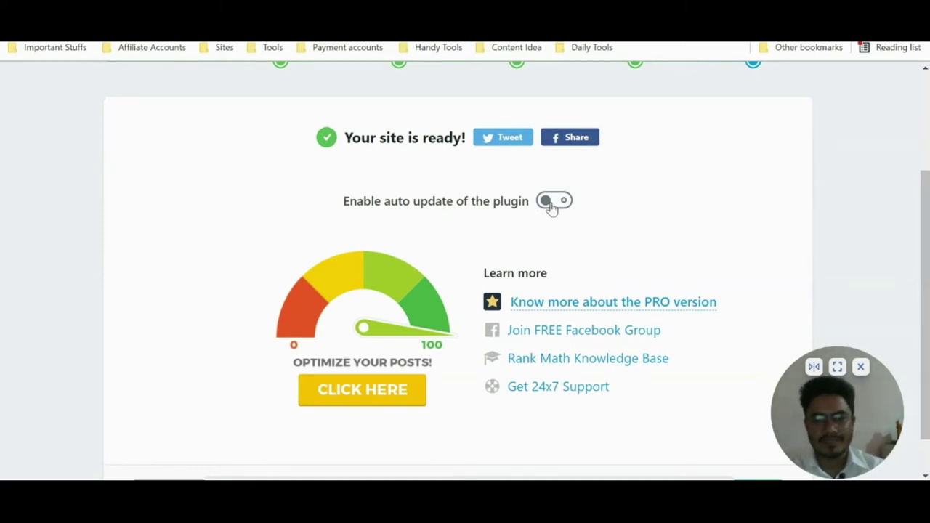
pyautogui.scroll(-1, 550, 207)
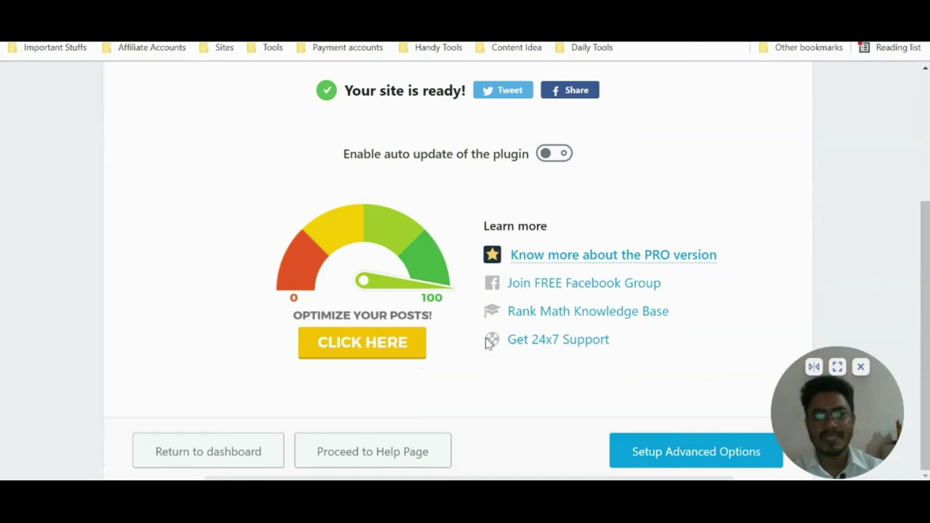
pyautogui.scroll(1, 486, 337)
pyautogui.scroll(-1, 485, 338)
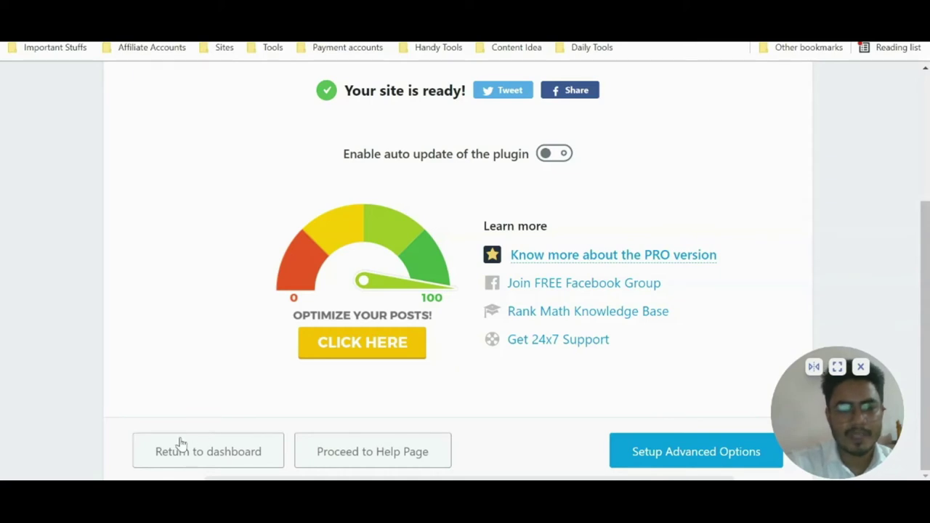
pyautogui.click(236, 444)
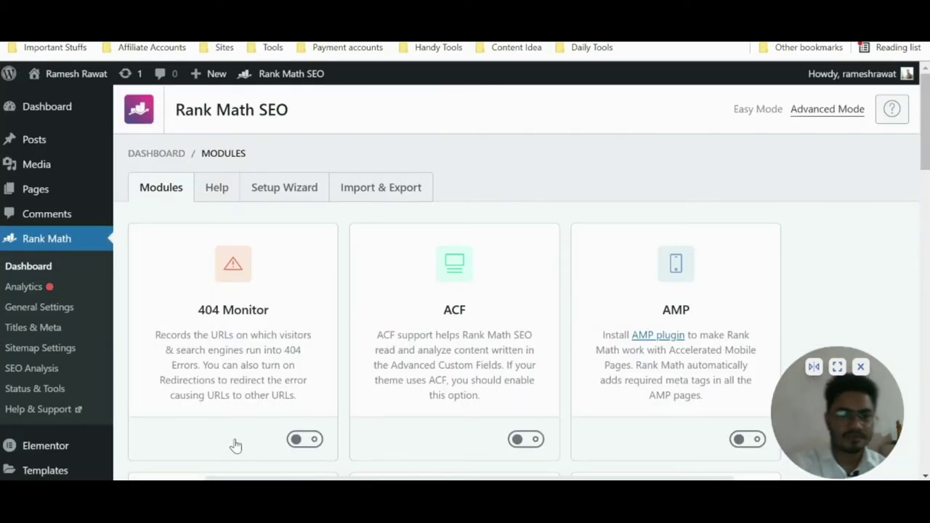
# Step: Enable the 404 Monitor module among the Rank Math modules
pyautogui.moveTo(177, 110); pyautogui.dragTo(256, 111)
pyautogui.click(294, 118)
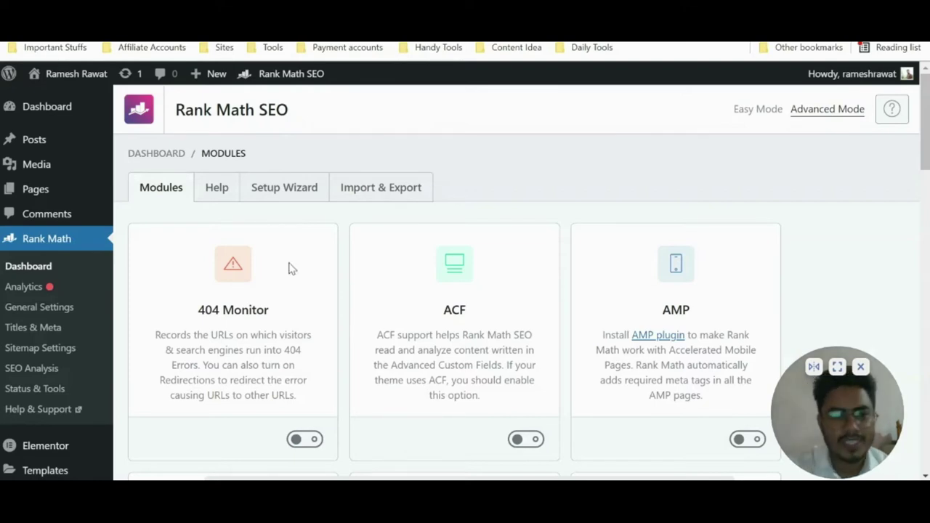
pyautogui.scroll(-1, 310, 268)
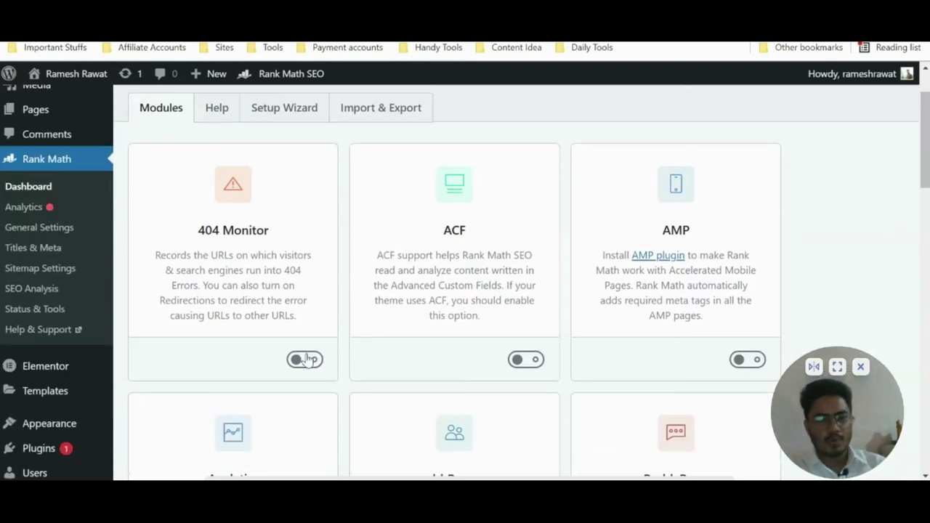
pyautogui.click(308, 358)
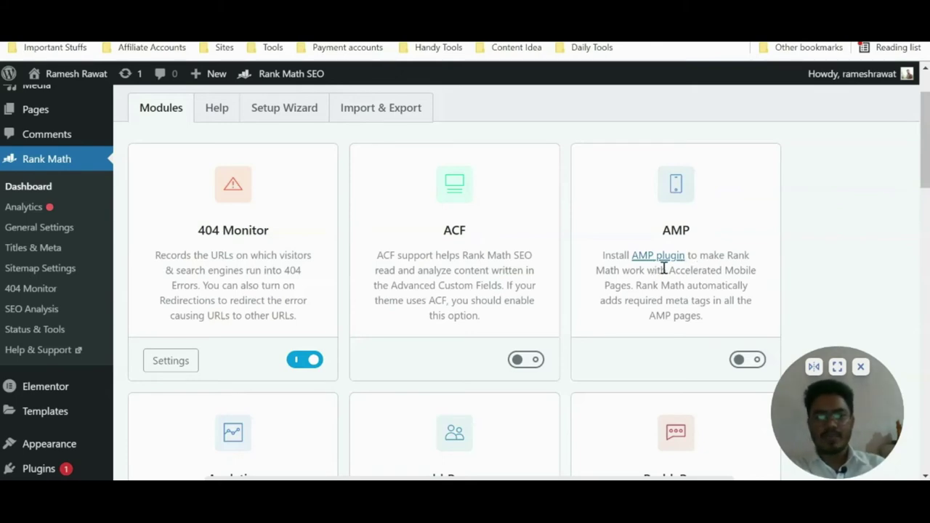
# Step: Read through the Analytics, bbPress and BuddyPress modules, then enable the Image SEO and Instant Indexing modules
pyautogui.scroll(-2, 686, 314)
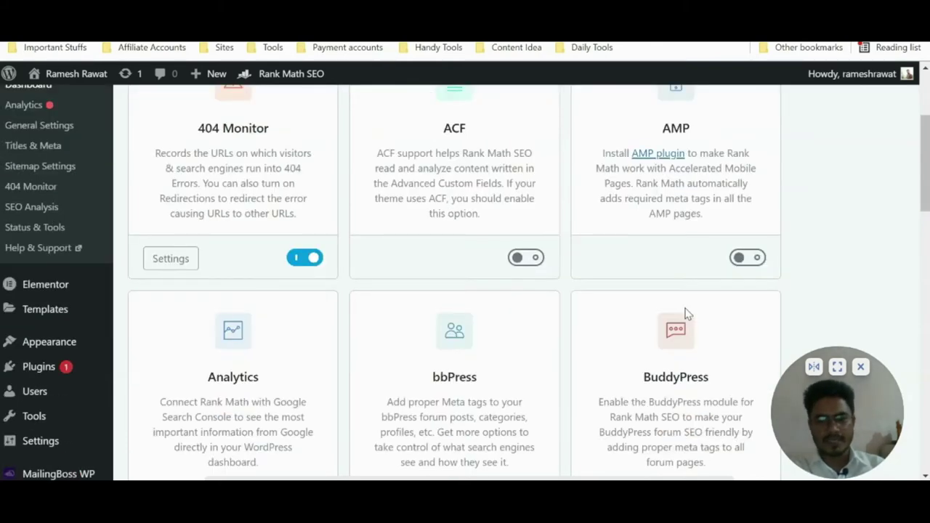
pyautogui.scroll(-3, 397, 339)
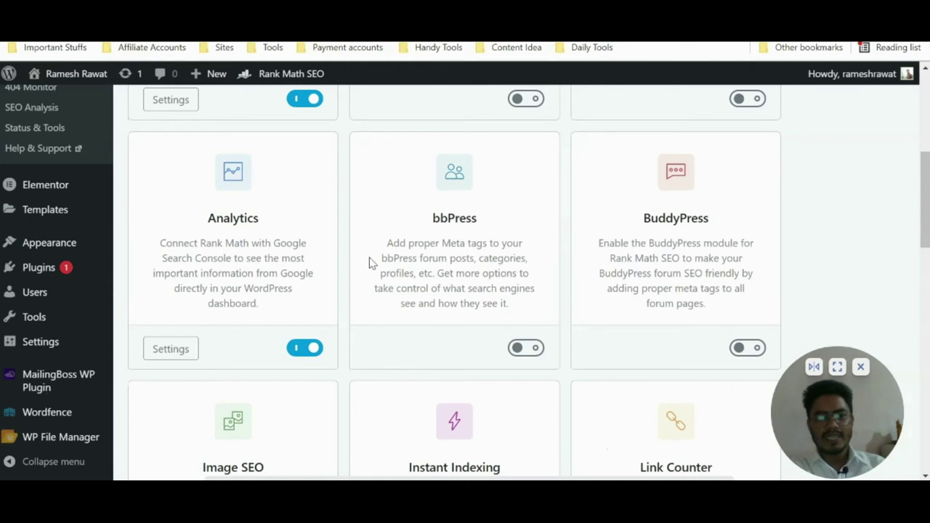
pyautogui.moveTo(379, 259); pyautogui.dragTo(516, 310)
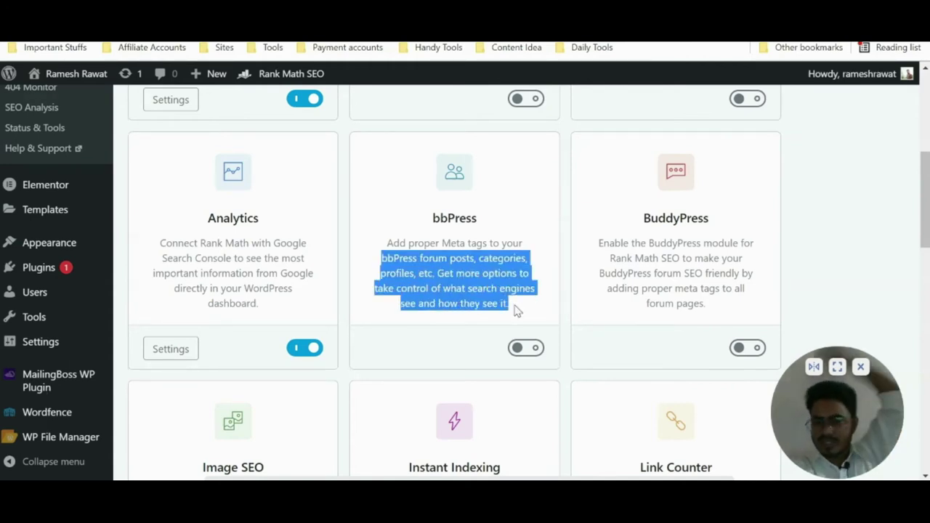
pyautogui.click(481, 272)
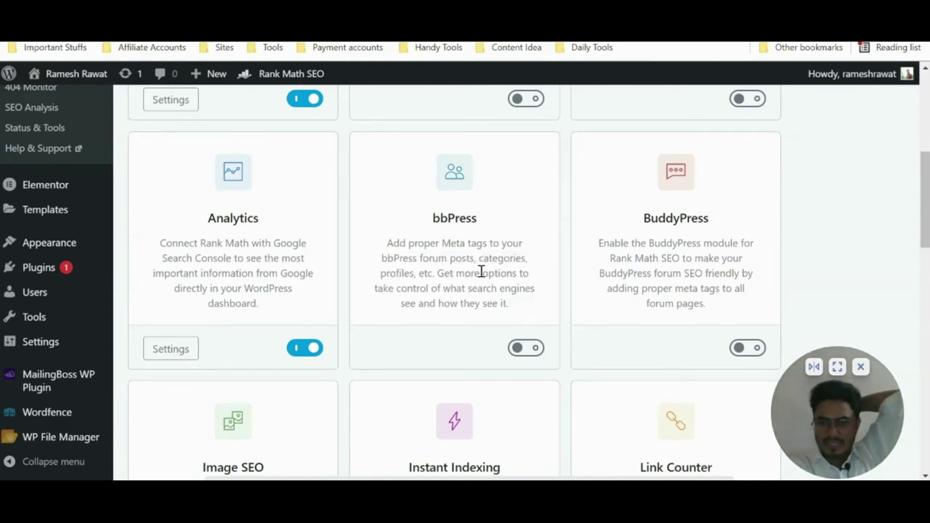
pyautogui.scroll(-1, 481, 272)
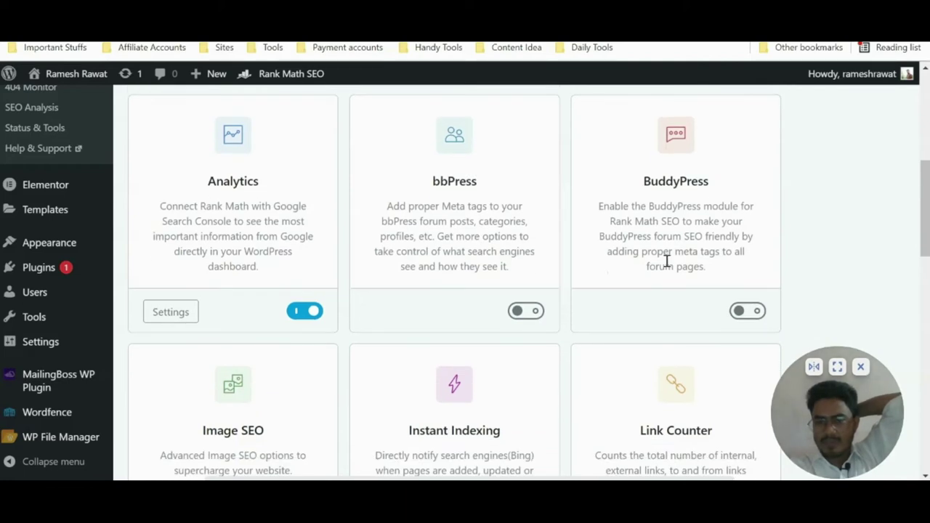
pyautogui.scroll(-2, 666, 261)
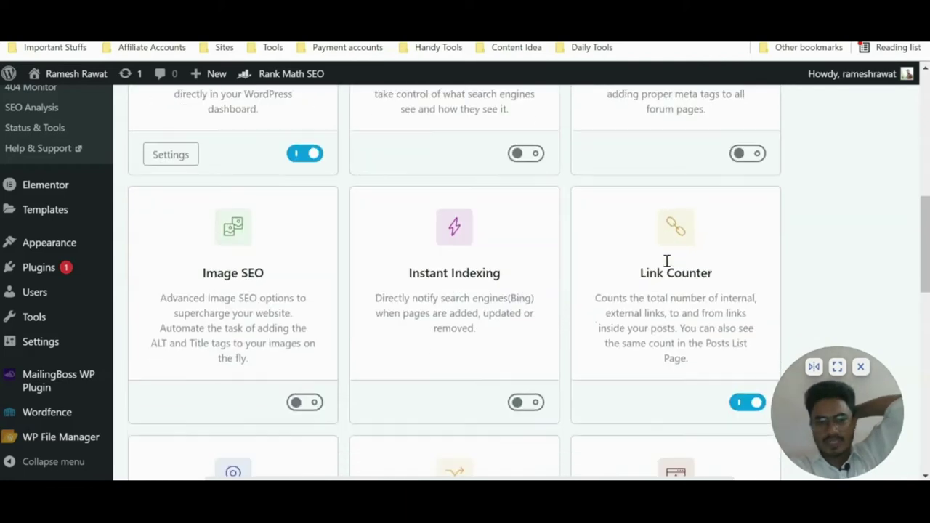
pyautogui.click(305, 403)
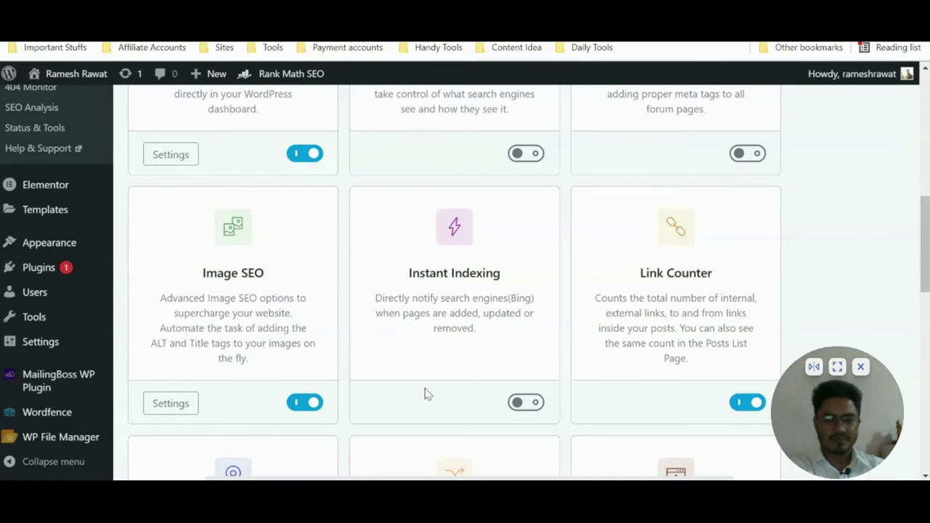
pyautogui.scroll(-1, 602, 328)
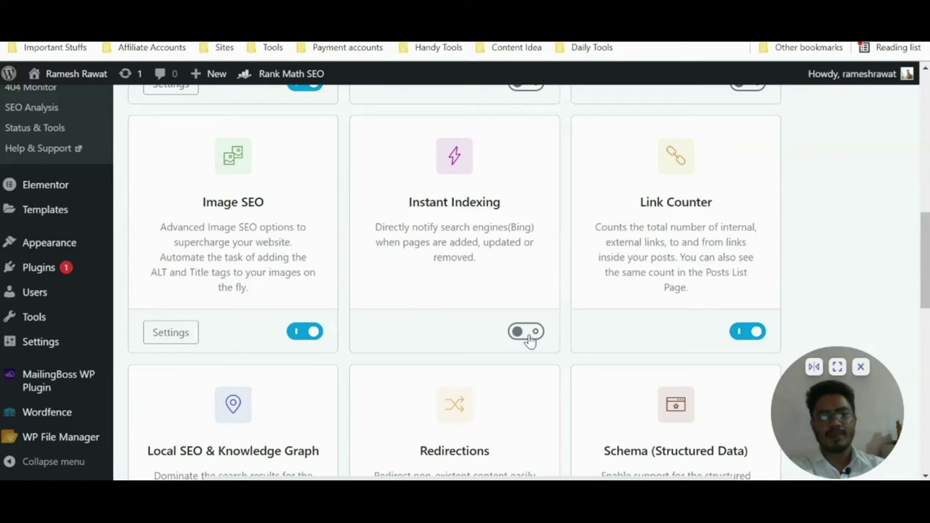
pyautogui.click(526, 332)
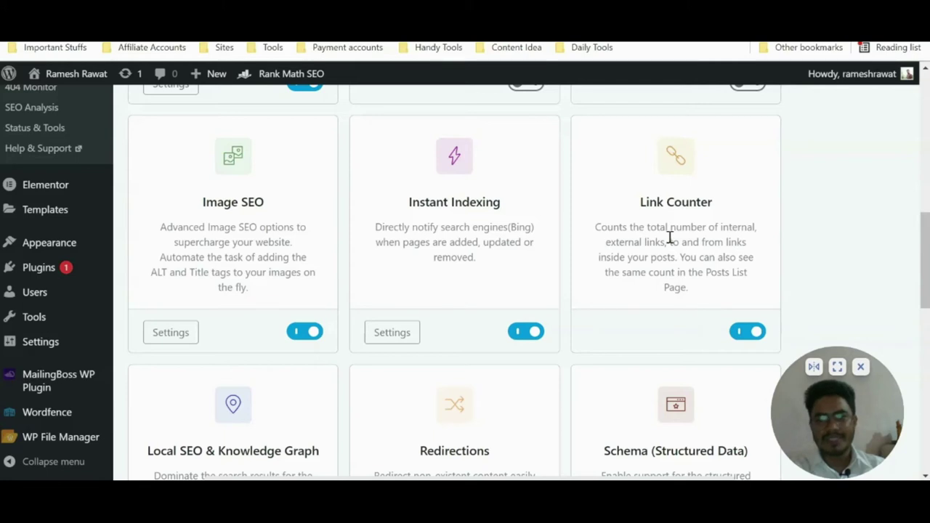
# Step: Enable the Local SEO & Knowledge Graph and Redirections modules
pyautogui.scroll(-3, 606, 262)
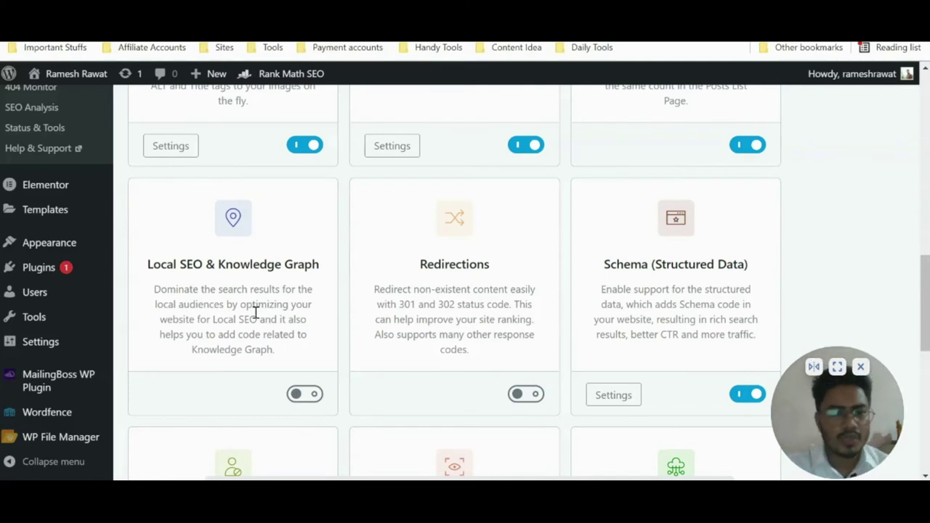
pyautogui.click(307, 394)
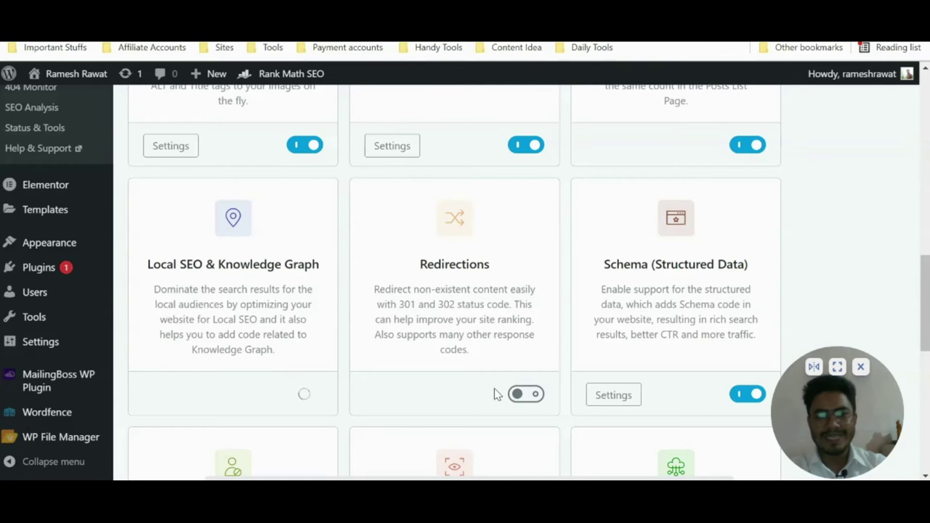
pyautogui.click(525, 394)
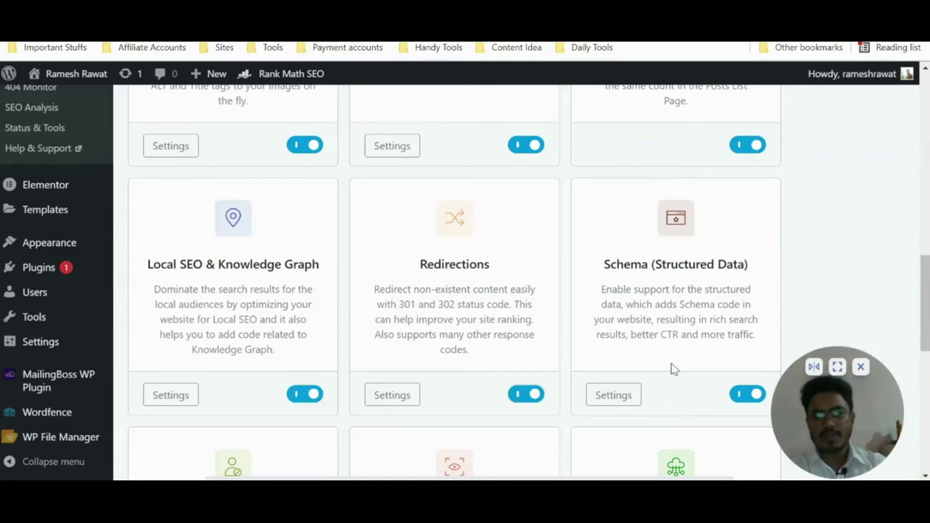
# Step: Examine the Role Manager, SEO Analysis and Sitemap modules and read the SEO Analysis description
pyautogui.scroll(-1, 670, 369)
pyautogui.scroll(-2, 671, 369)
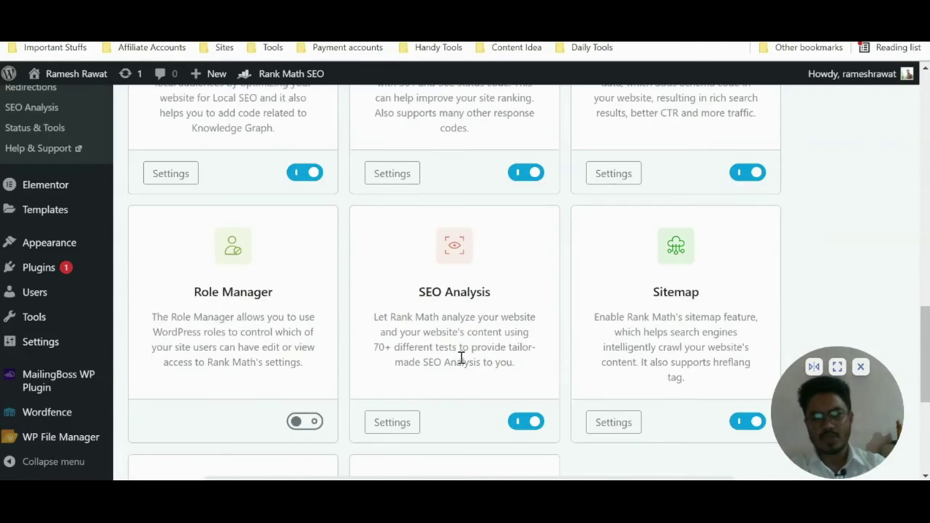
pyautogui.moveTo(400, 318); pyautogui.dragTo(527, 361)
pyautogui.click(527, 362)
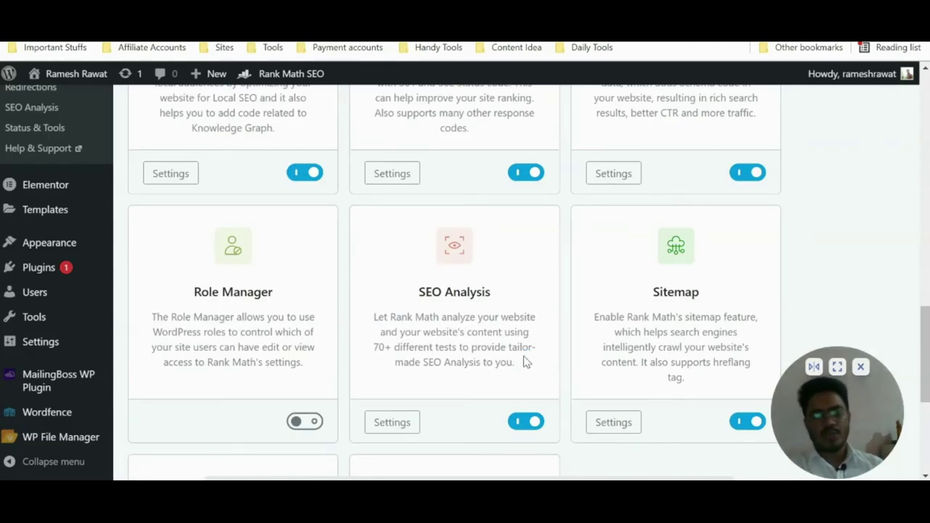
# Step: Read through the Sitemap, Google Web Stories and WooCommerce module descriptions, then return to the start of the modules list
pyautogui.scroll(-1, 526, 361)
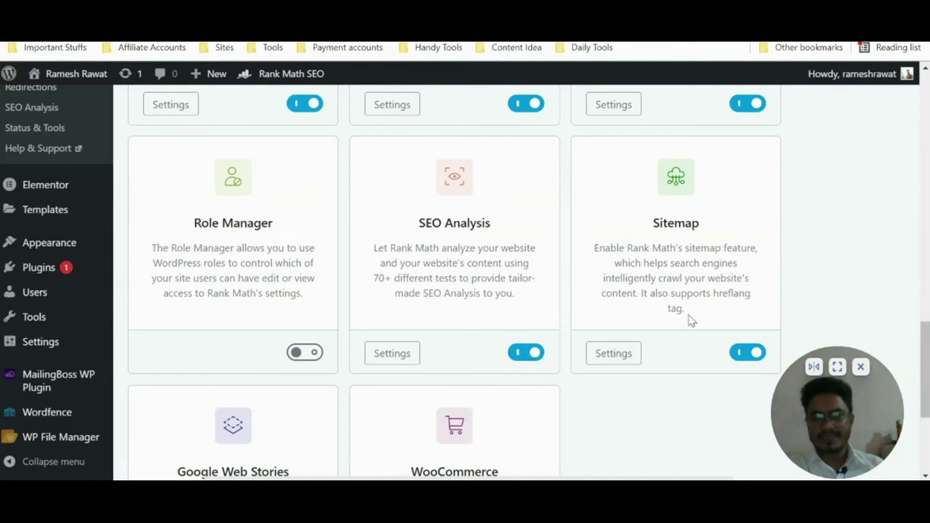
pyautogui.scroll(-2, 690, 322)
pyautogui.scroll(-1, 259, 339)
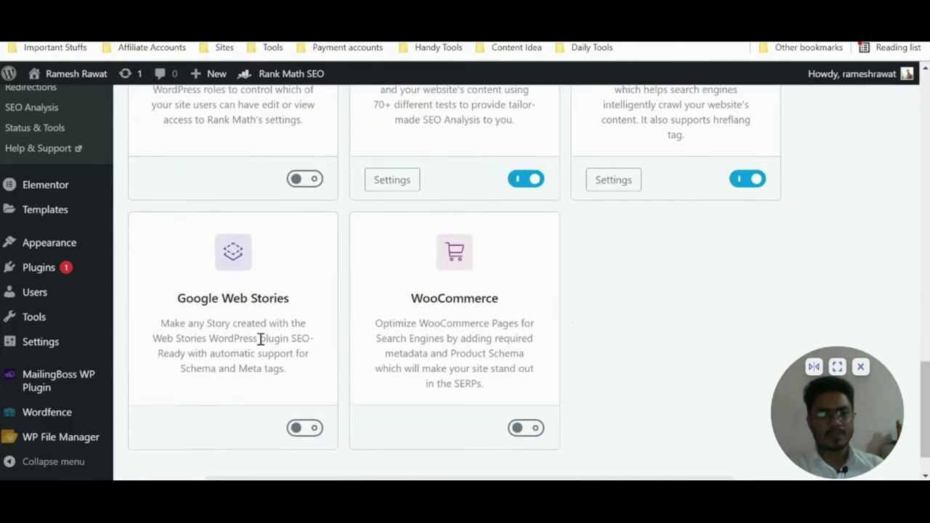
pyautogui.scroll(-1, 259, 339)
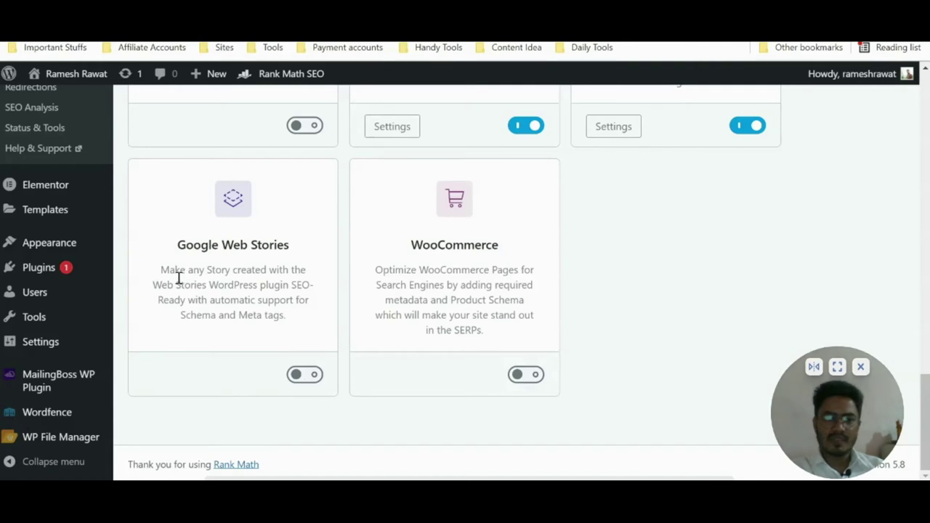
pyautogui.moveTo(178, 279); pyautogui.dragTo(291, 322)
pyautogui.click(290, 322)
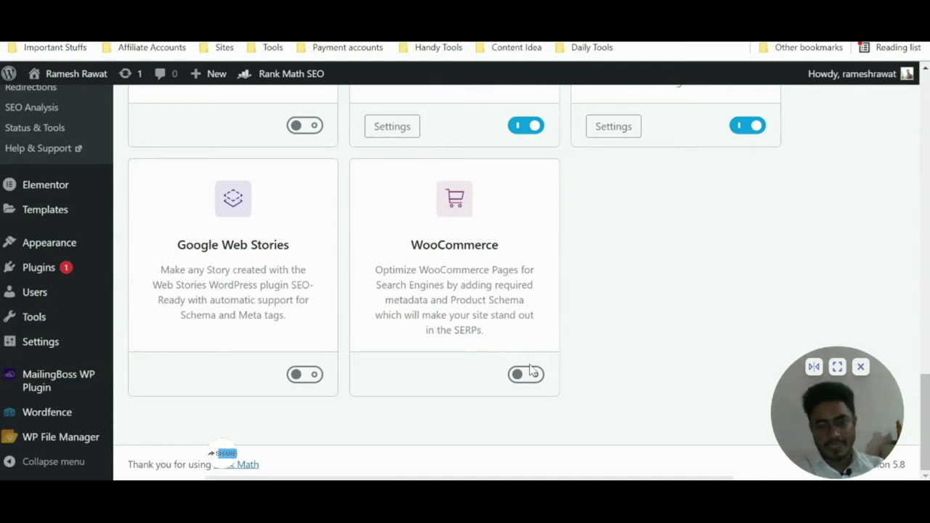
pyautogui.scroll(15, 531, 371)
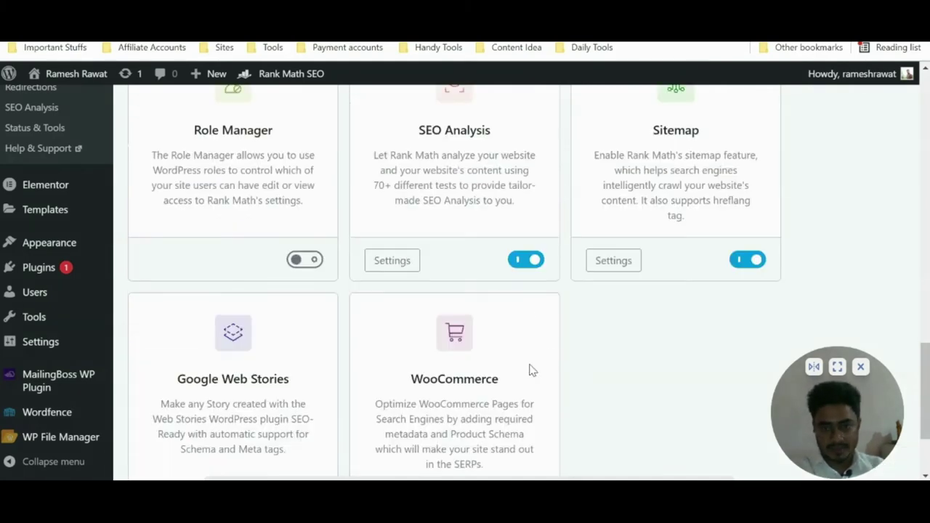
pyautogui.scroll(3, 531, 370)
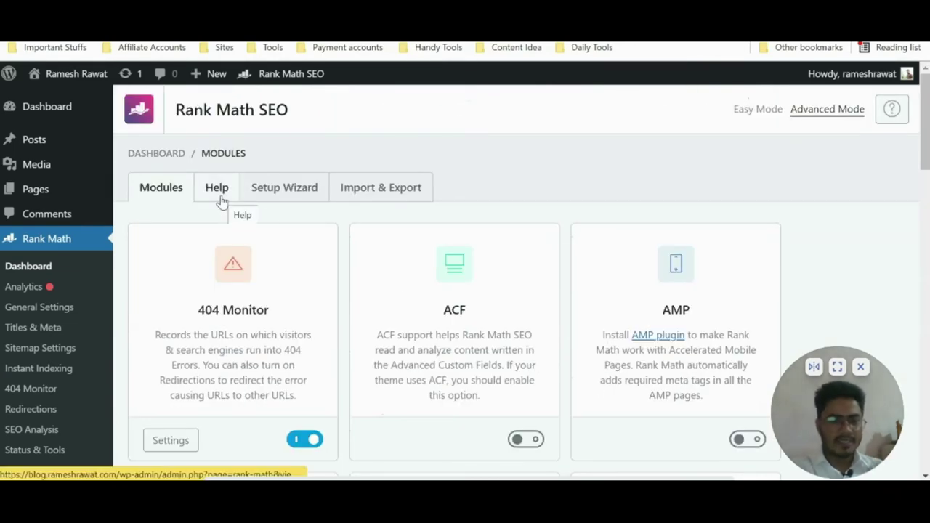
# Step: Open Rank Math's Import & Export page and examine the import, settings backup and export options
pyautogui.click(396, 196)
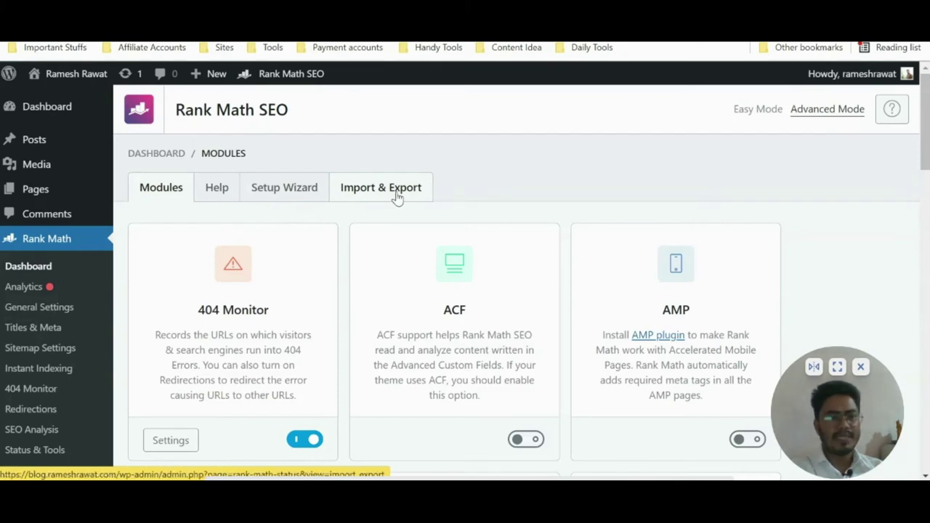
pyautogui.click(209, 193)
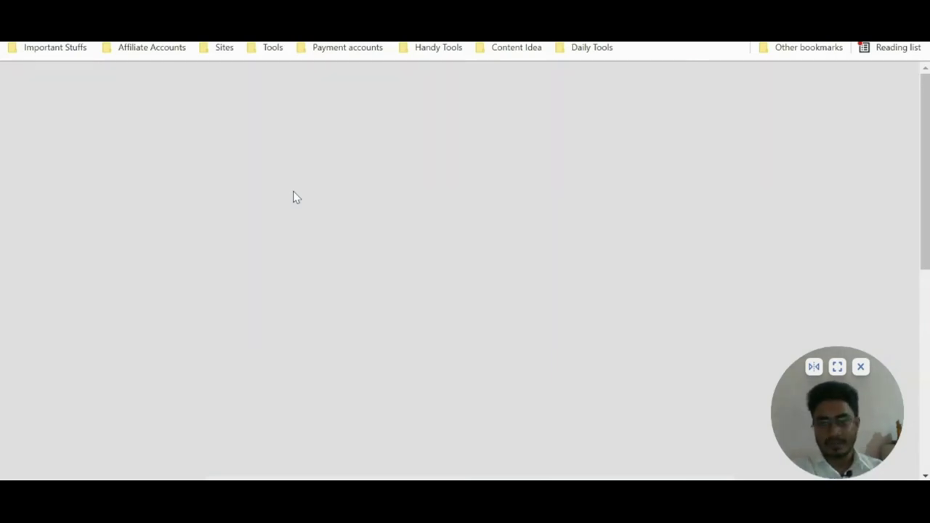
pyautogui.scroll(-2, 356, 293)
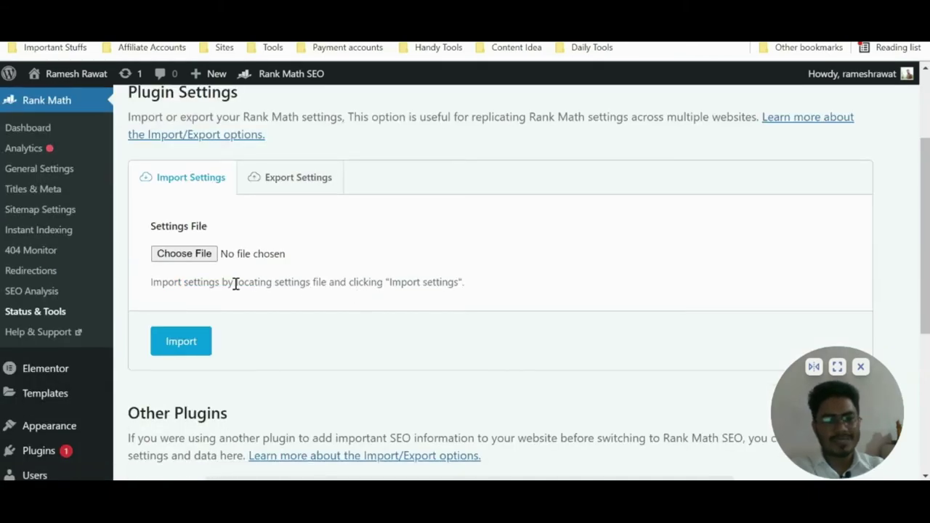
pyautogui.scroll(-4, 208, 340)
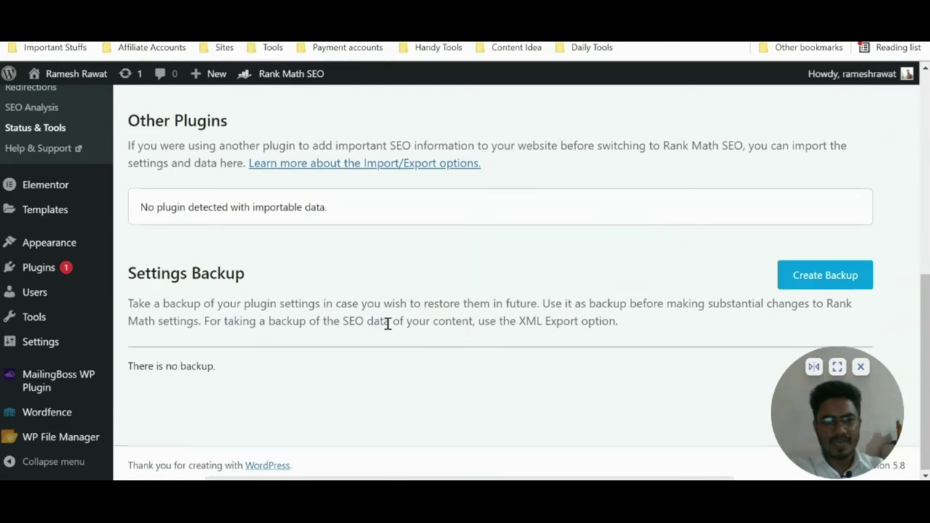
pyautogui.scroll(4, 386, 324)
pyautogui.scroll(1, 306, 323)
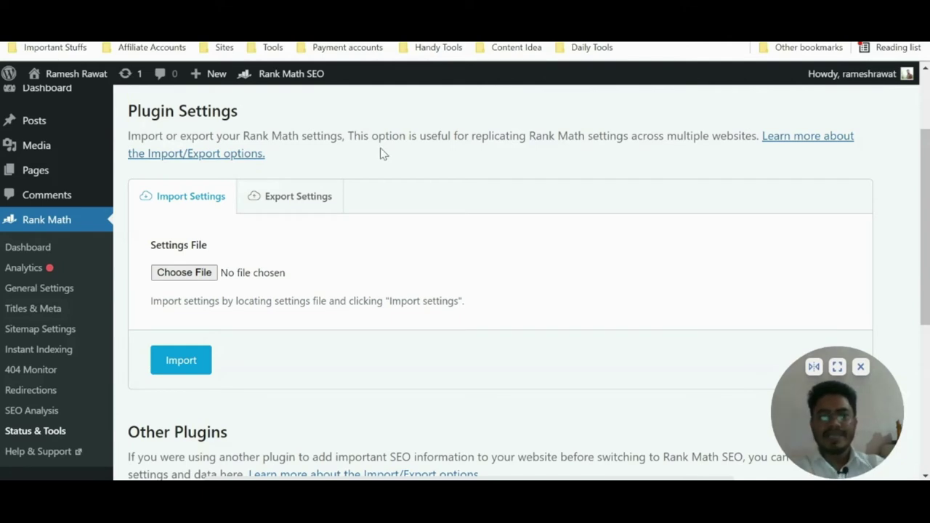
pyautogui.click(315, 199)
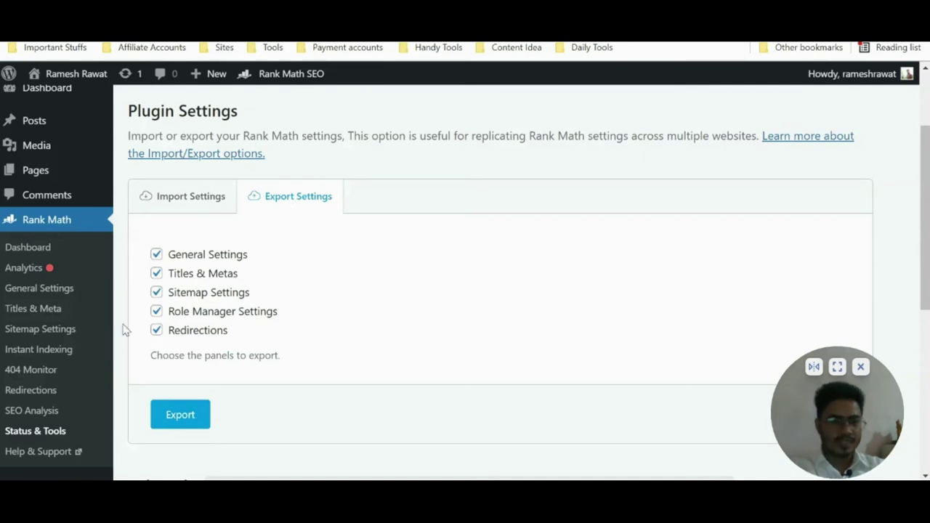
# Step: Review the Links options in Rank Math's General Settings, then open the Breadcrumbs settings
pyautogui.click(57, 295)
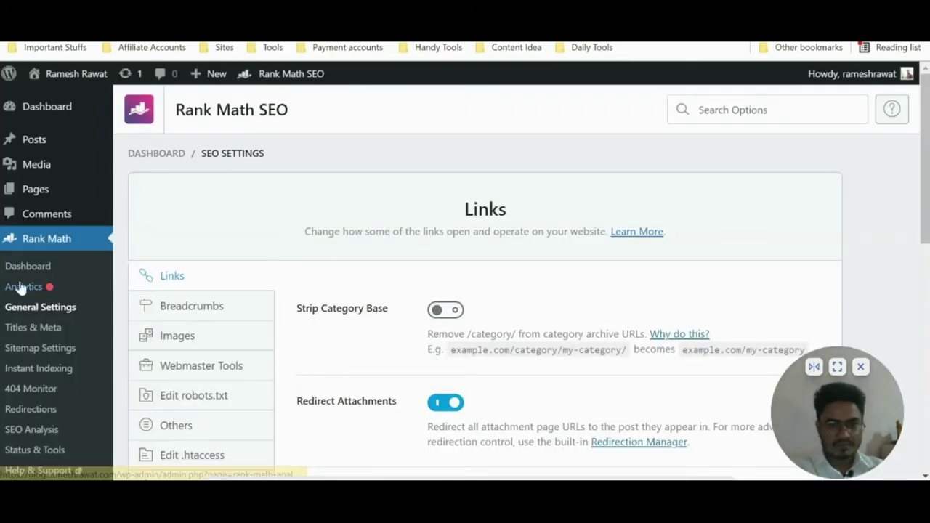
pyautogui.scroll(-3, 334, 333)
pyautogui.scroll(2, 387, 241)
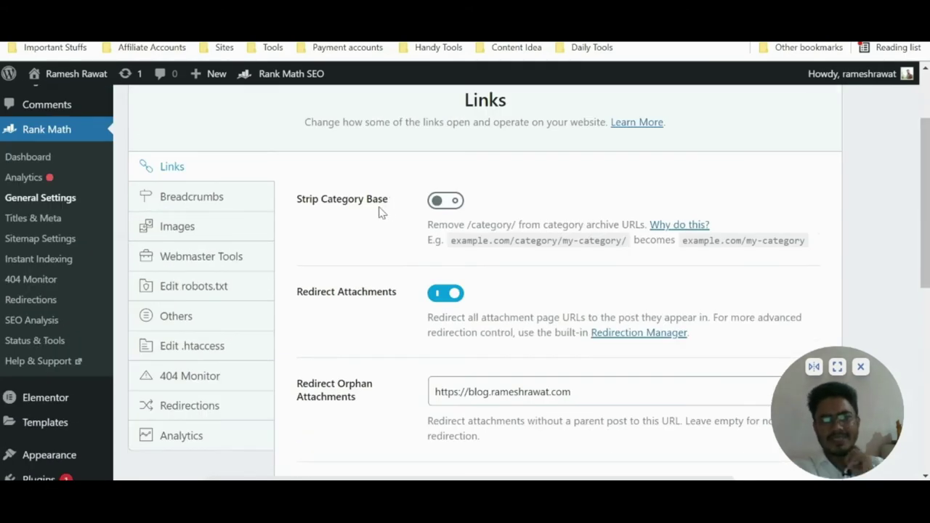
pyautogui.scroll(-4, 378, 211)
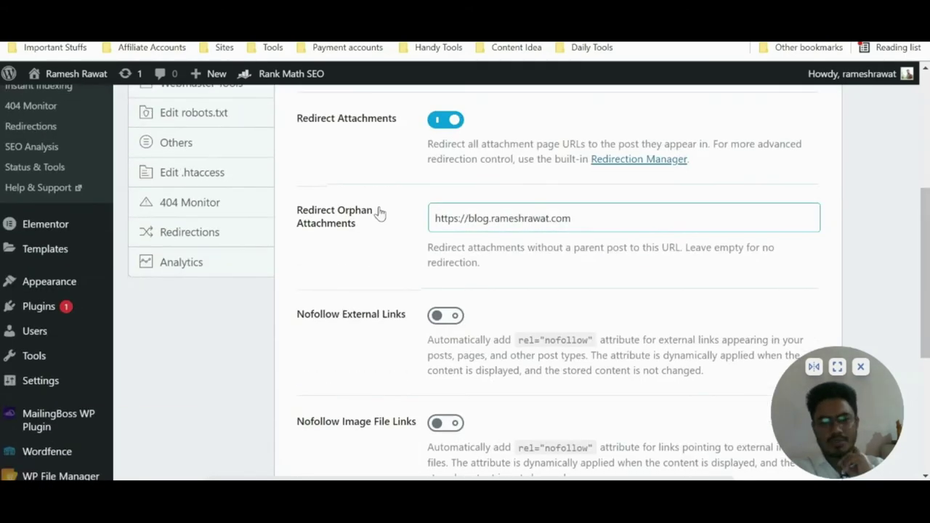
pyautogui.scroll(-2, 407, 303)
pyautogui.scroll(7, 409, 303)
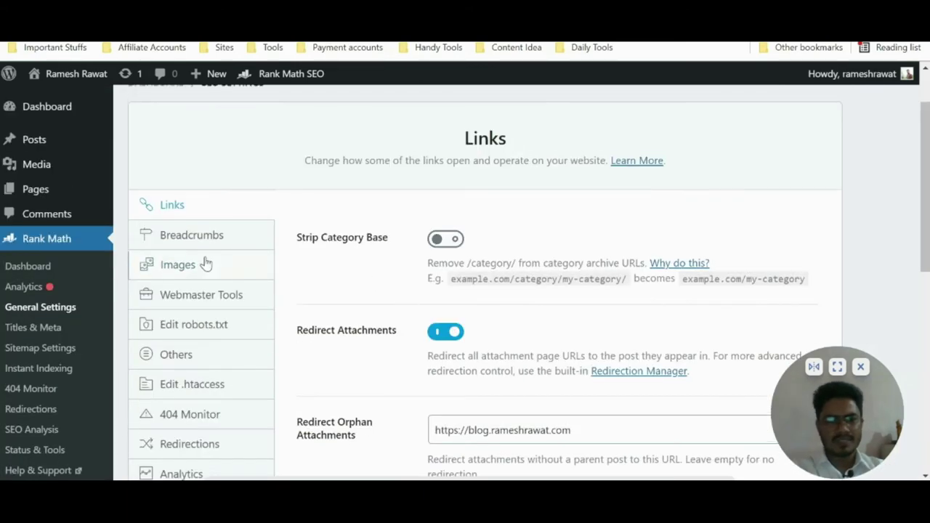
pyautogui.click(187, 247)
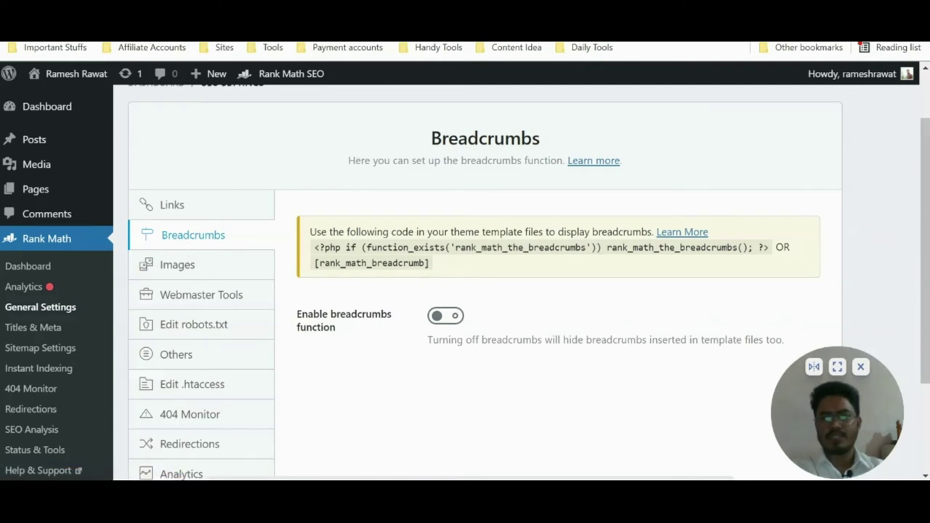
# Step: Open bloggingask.com/elementor-review in a new browser tab and examine the breadcrumb trail above the post title
pyautogui.hotkey('ctrl', 't')
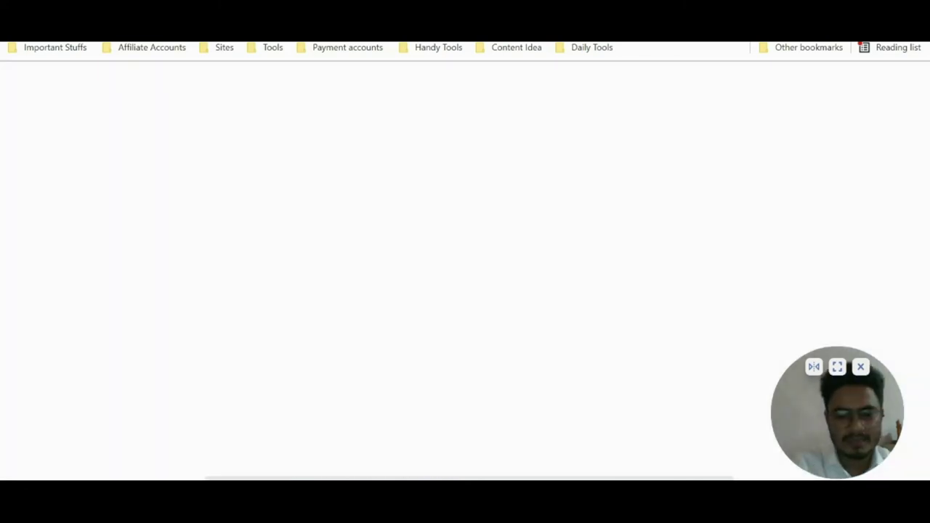
pyautogui.write('bloggingask')
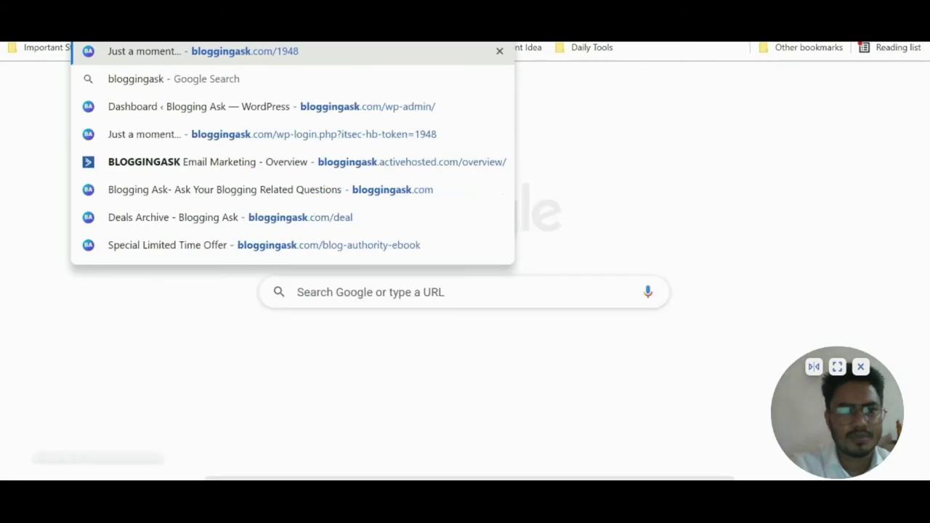
pyautogui.write('.com/')
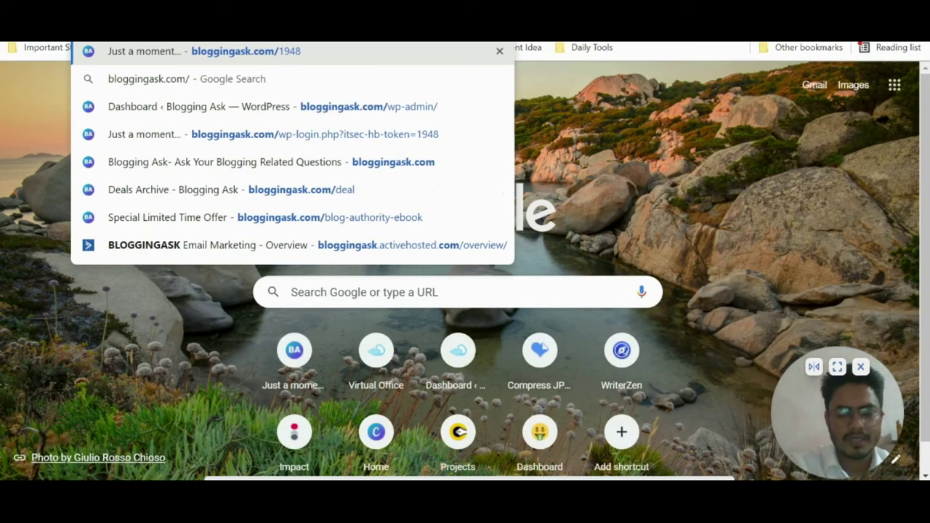
pyautogui.write('elementor-review')
pyautogui.press('Return')
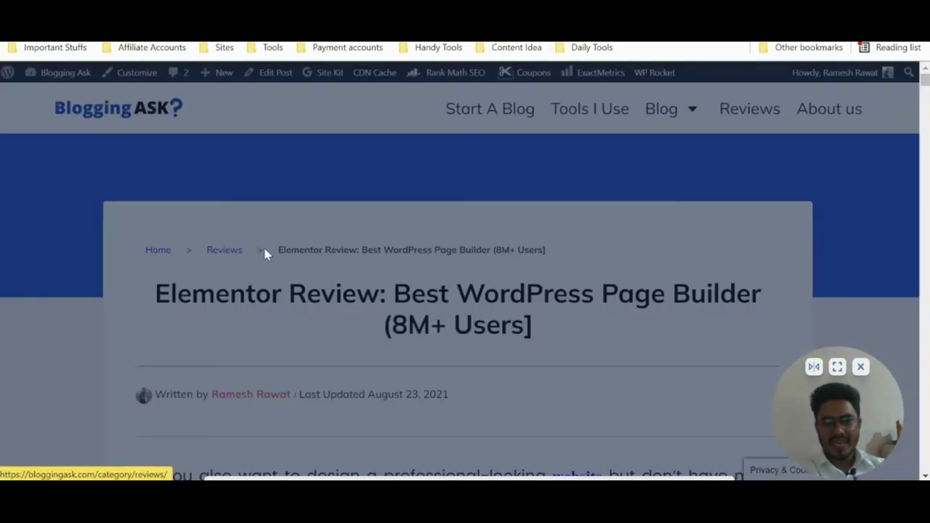
pyautogui.click(645, 167)
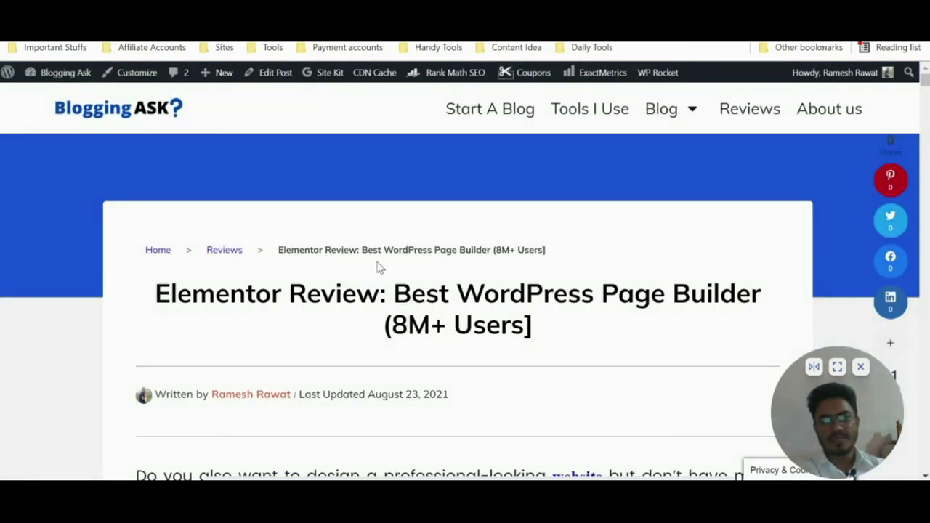
pyautogui.scroll(-2, 376, 267)
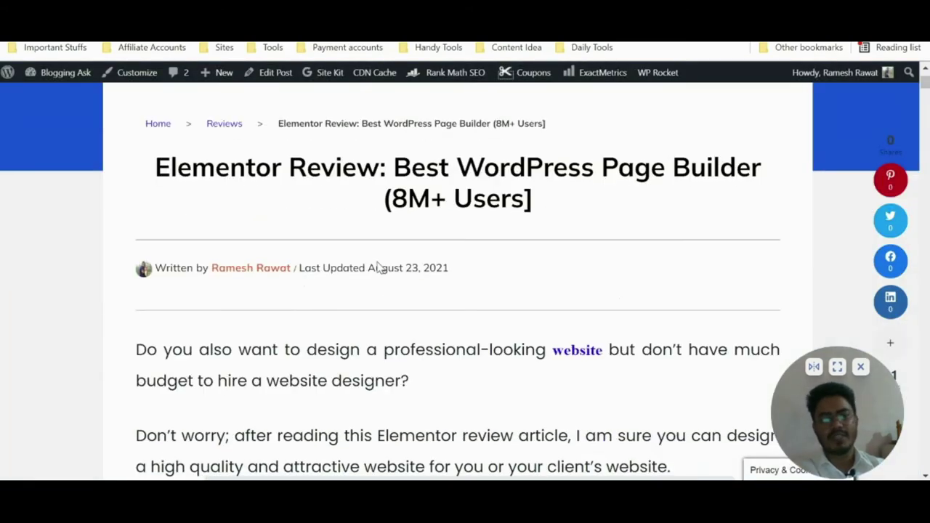
pyautogui.scroll(2, 376, 267)
pyautogui.scroll(-8, 377, 267)
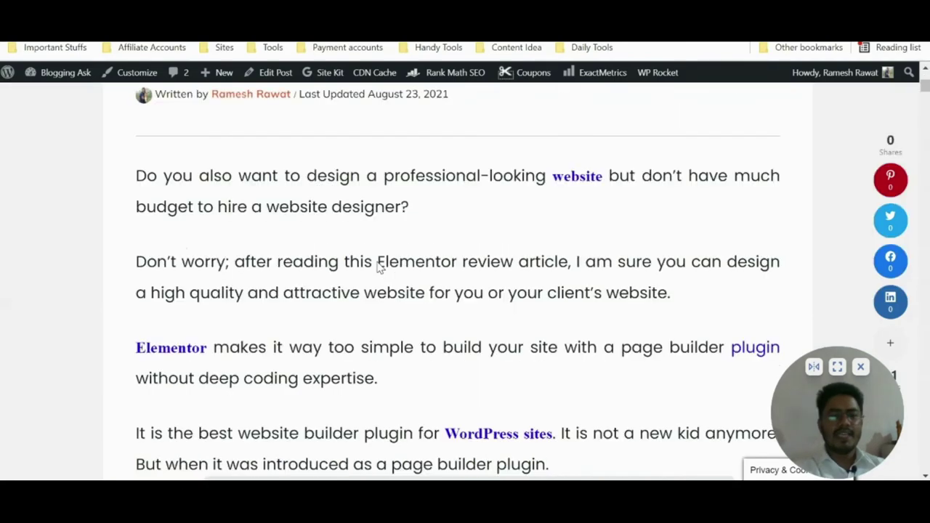
pyautogui.scroll(8, 377, 268)
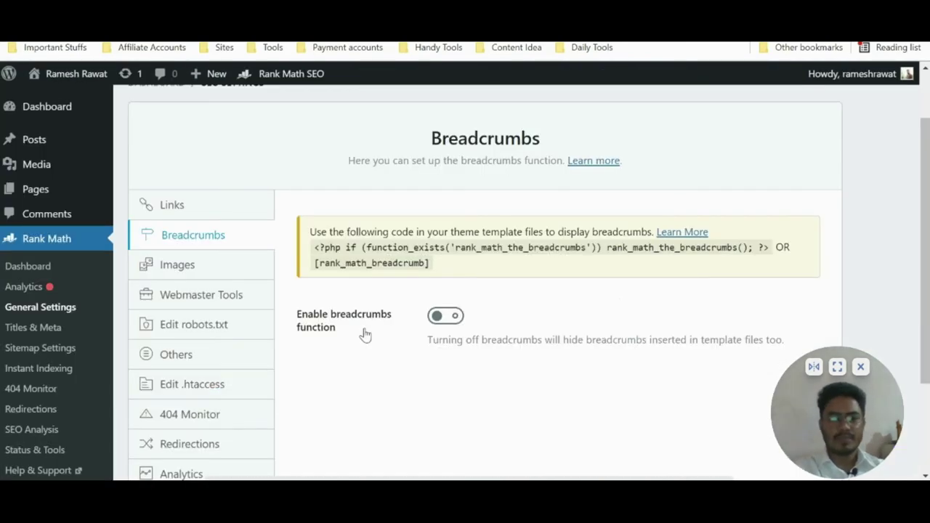
# Step: Try the breadcrumbs function with the », — and - separator characters, then disable the function again
pyautogui.click(445, 316)
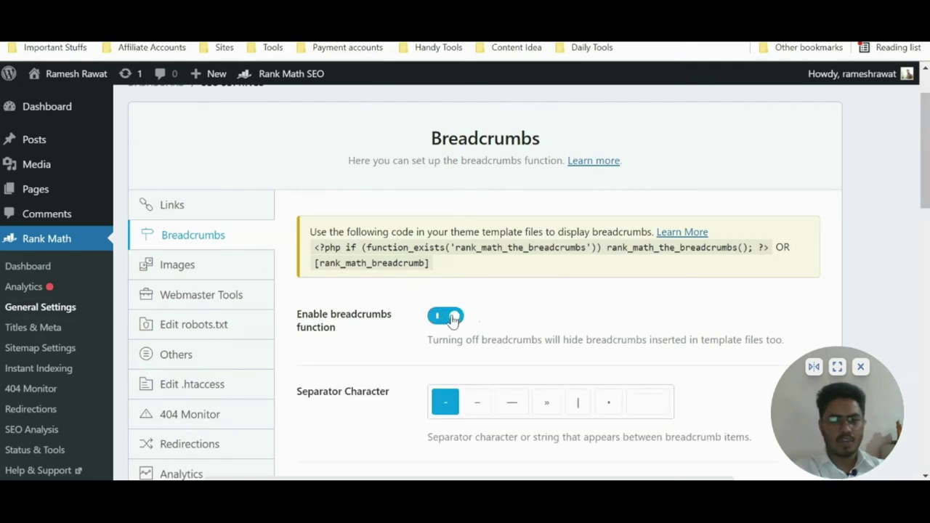
pyautogui.scroll(-2, 450, 315)
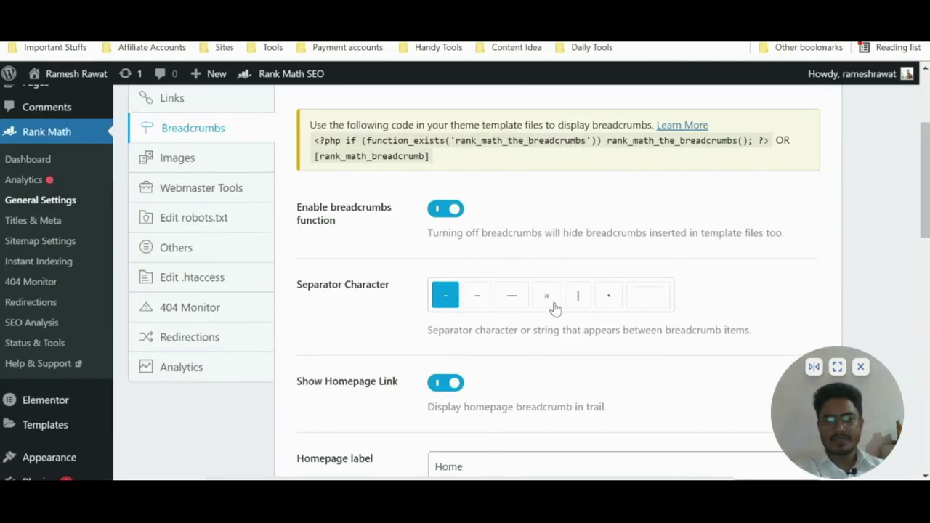
pyautogui.click(551, 305)
pyautogui.click(512, 305)
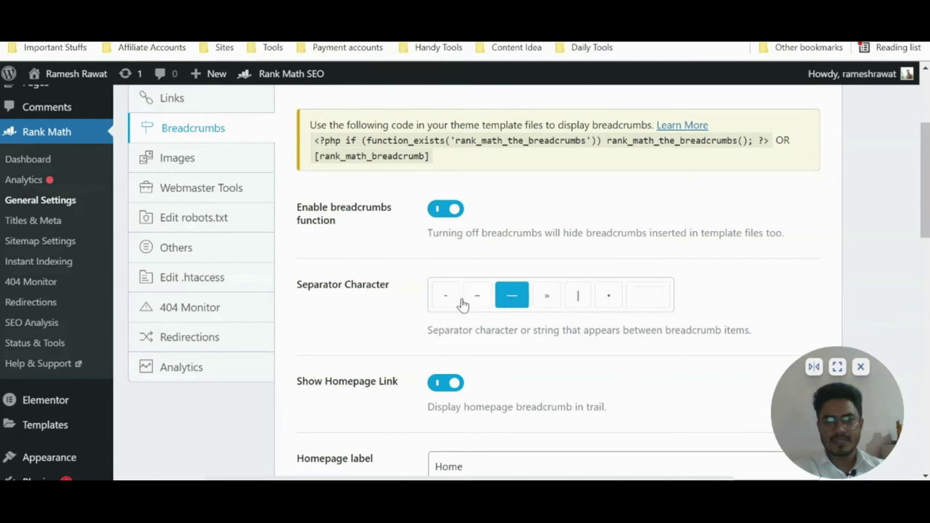
pyautogui.click(443, 295)
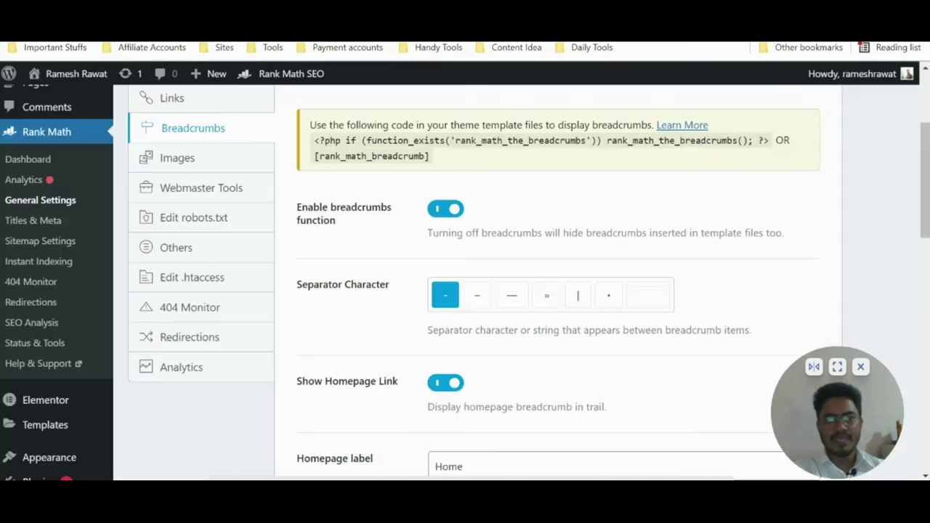
pyautogui.scroll(-1, 397, 327)
pyautogui.scroll(1, 407, 312)
pyautogui.click(445, 218)
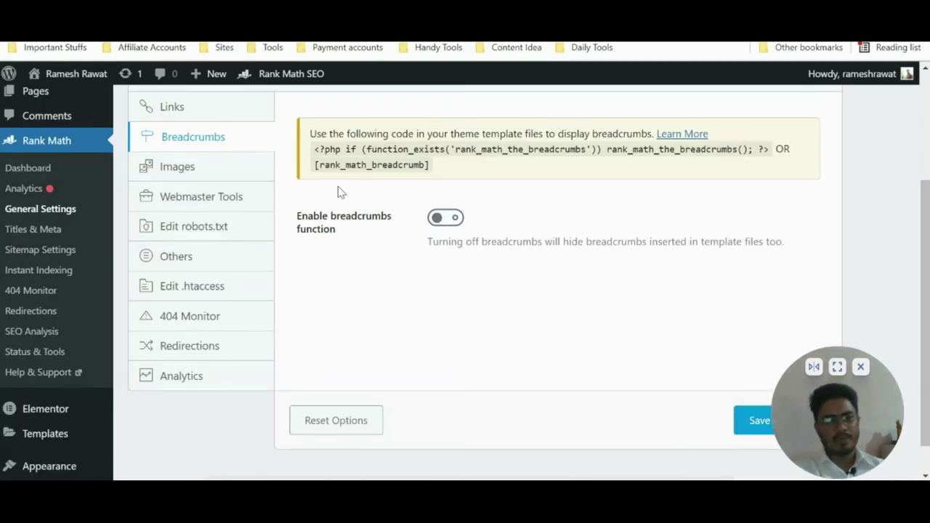
# Step: Try the options for adding missing ALT and TITLE attributes in the Images settings, switching each off again
pyautogui.click(190, 172)
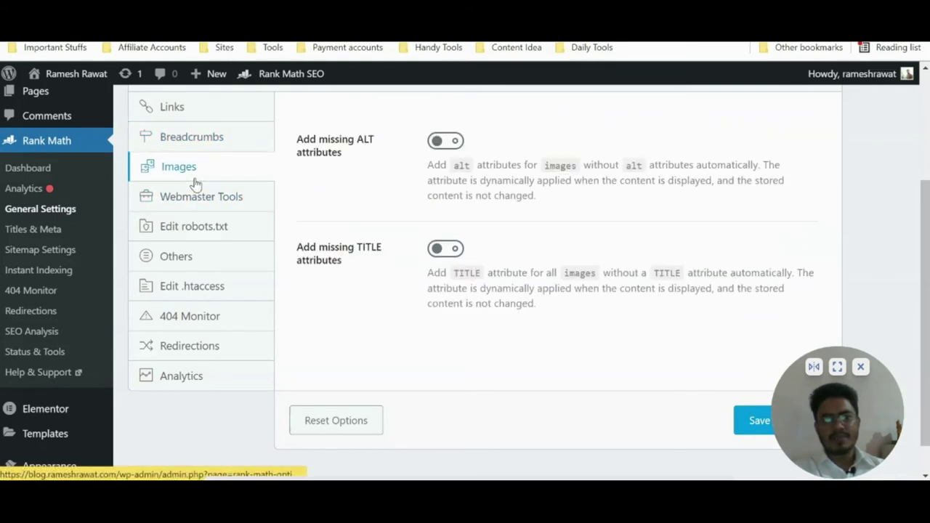
pyautogui.click(455, 143)
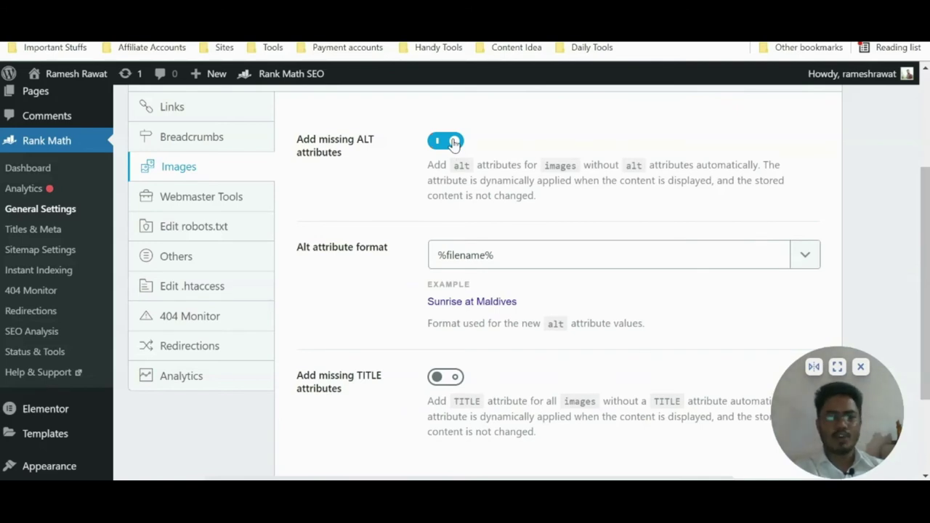
pyautogui.click(454, 142)
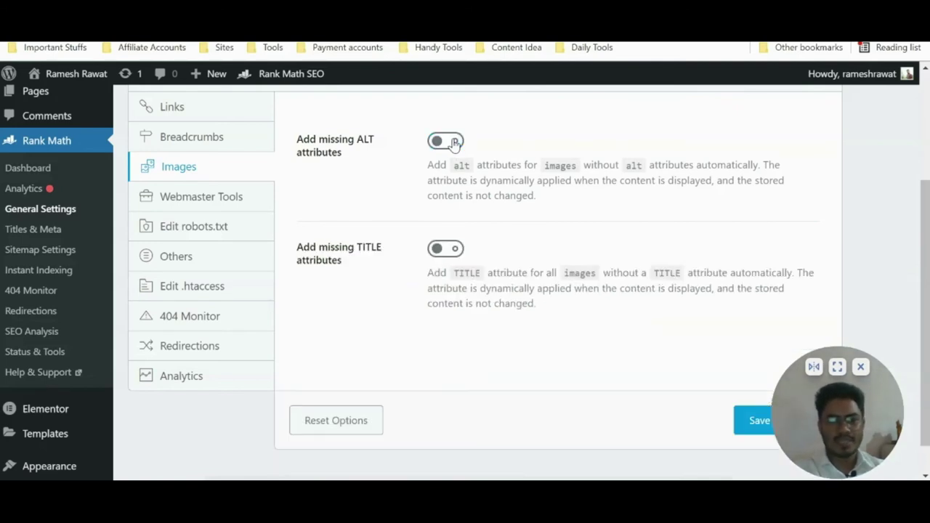
pyautogui.click(451, 249)
pyautogui.click(451, 248)
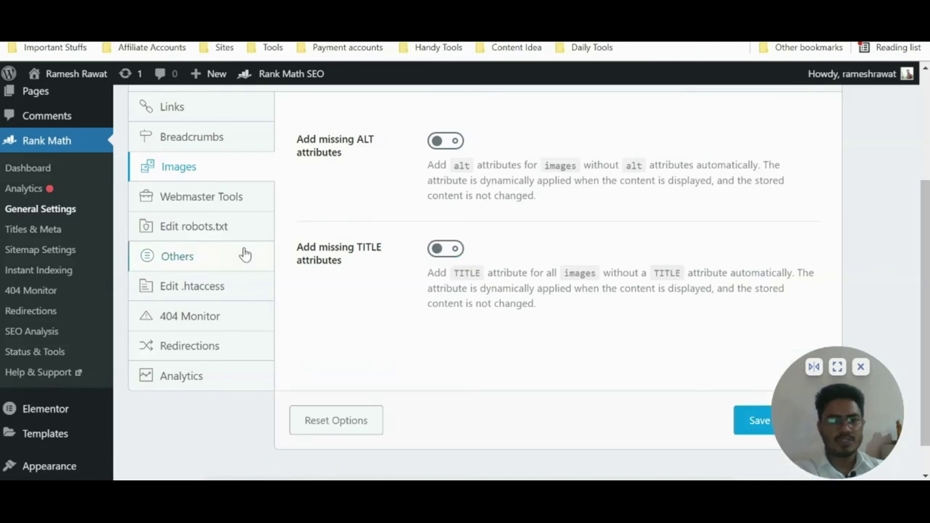
# Step: Open the Webmaster Tools settings and review the verification fields from Google Search Console down to Norton Safe Web
pyautogui.click(193, 205)
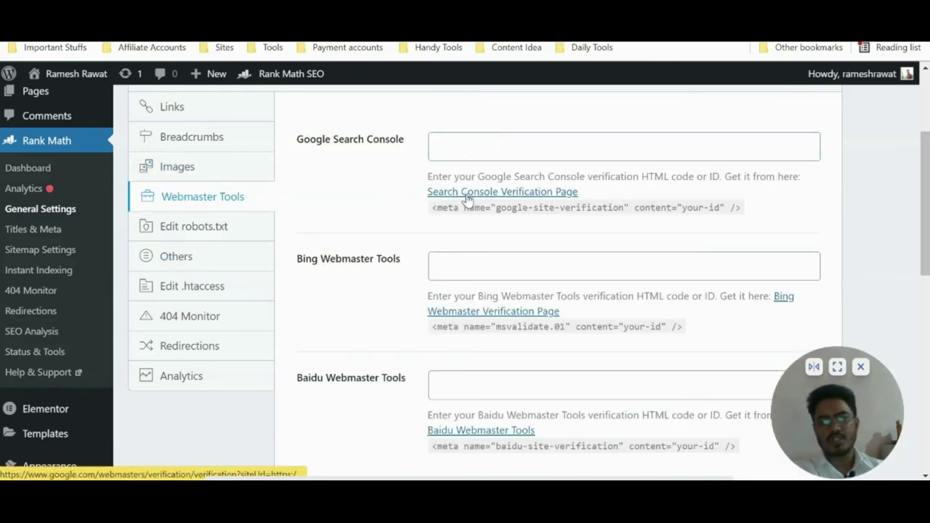
pyautogui.scroll(-2, 458, 198)
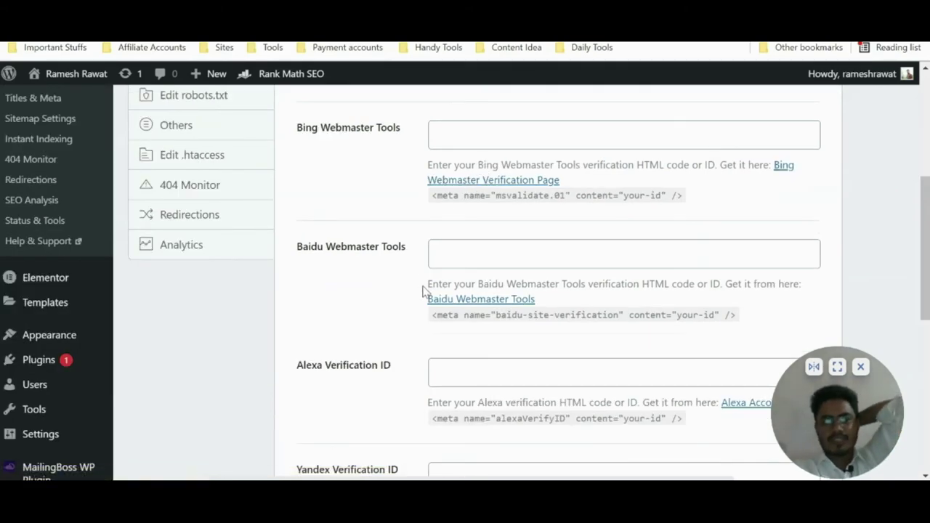
pyautogui.scroll(-3, 465, 299)
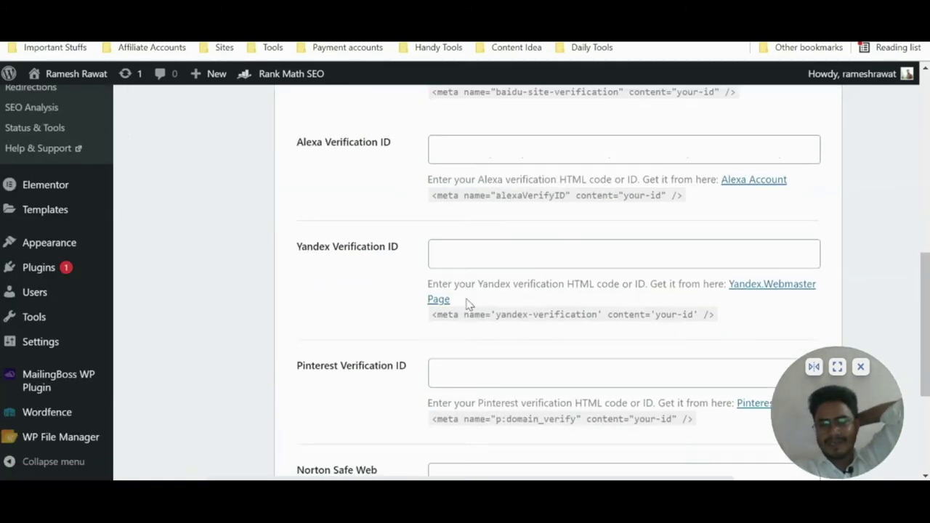
pyautogui.scroll(-2, 469, 304)
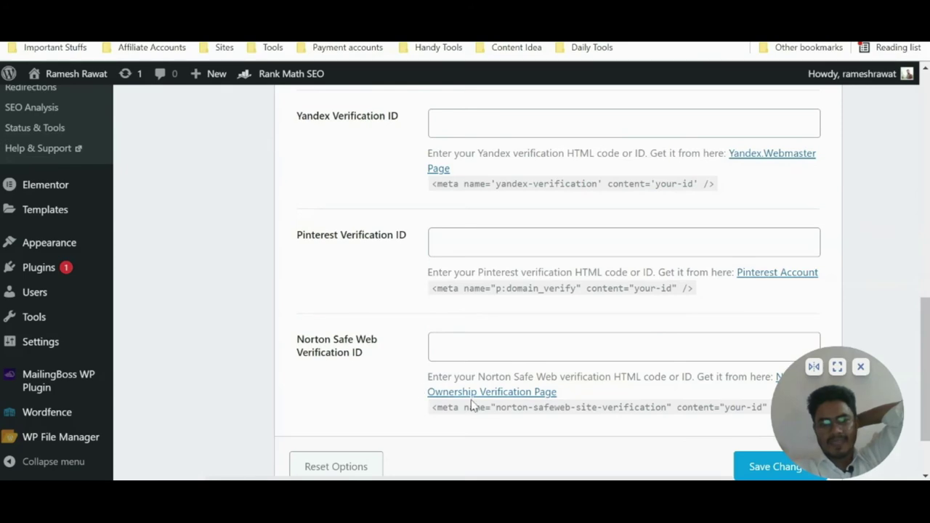
pyautogui.scroll(10, 398, 356)
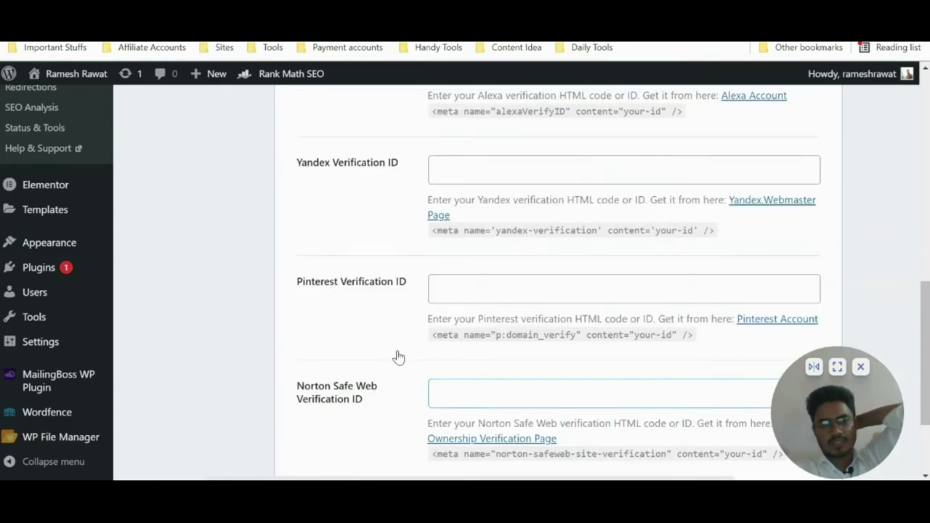
pyautogui.scroll(-1, 239, 341)
# Step: Look through the Edit robots.txt, Others, Edit .htaccess and 404 Monitor settings
pyautogui.click(205, 340)
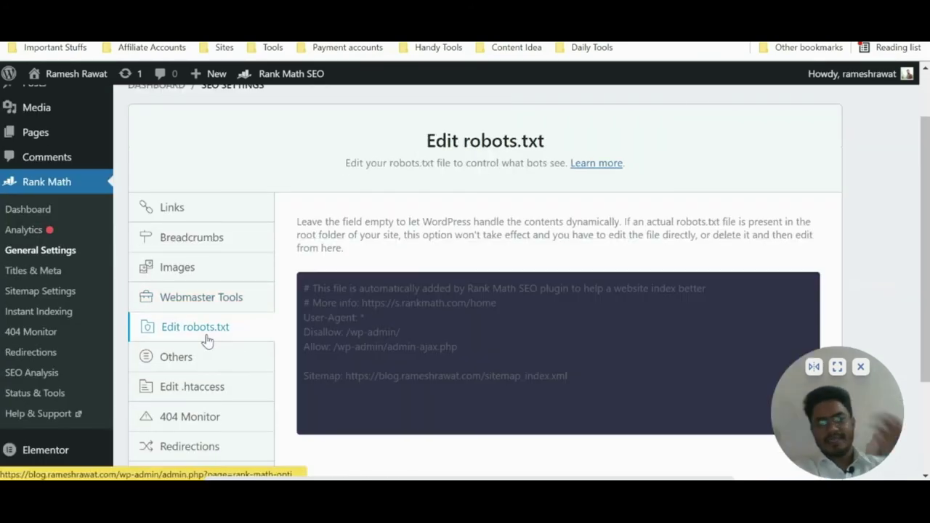
pyautogui.scroll(-2, 207, 341)
pyautogui.click(185, 221)
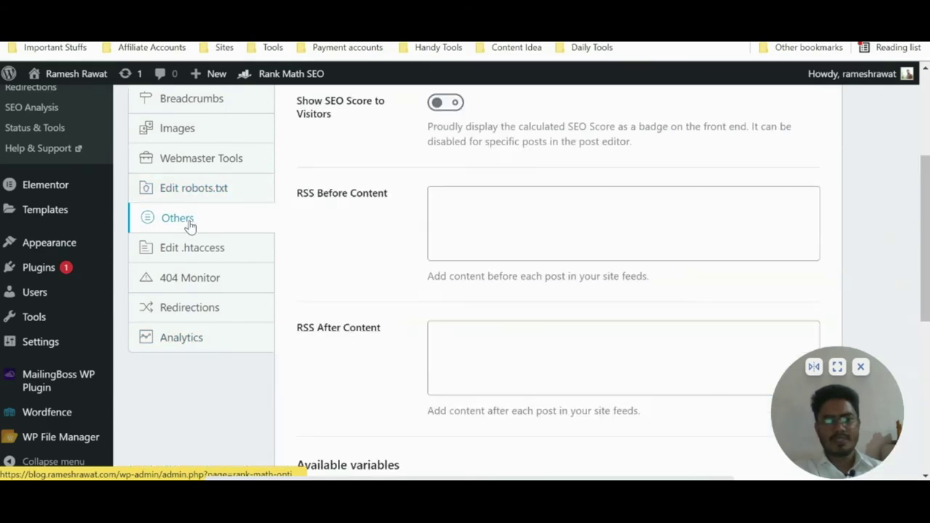
pyautogui.click(214, 259)
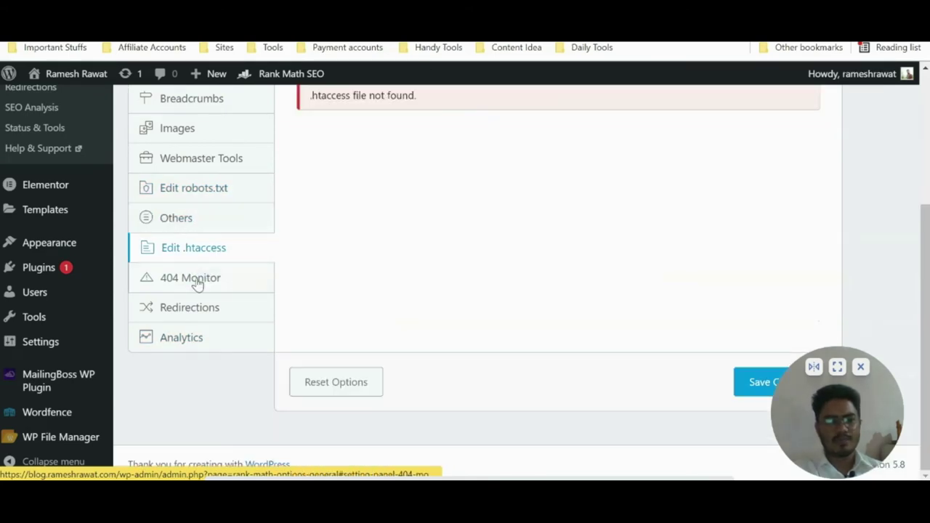
pyautogui.click(196, 285)
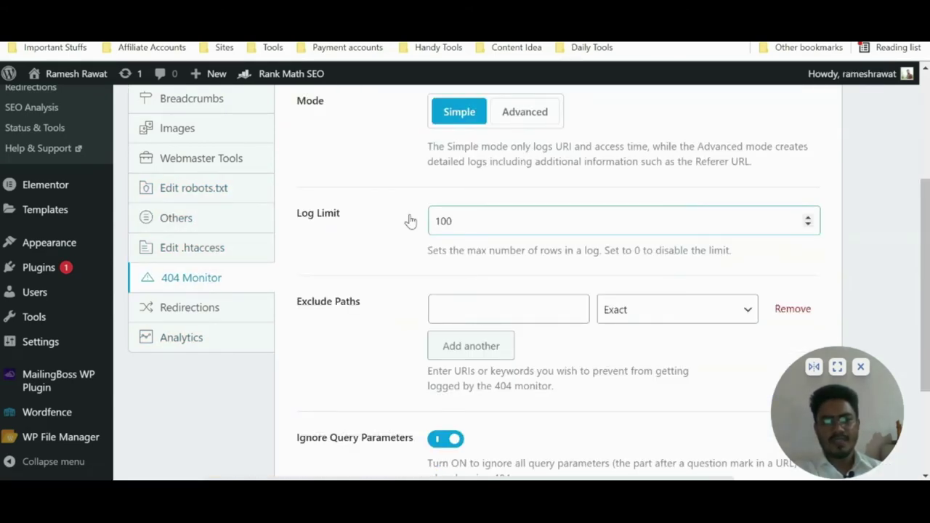
pyautogui.scroll(-2, 410, 221)
# Step: Enable Auto Post Redirect in the Redirections settings and save the changes
pyautogui.click(209, 244)
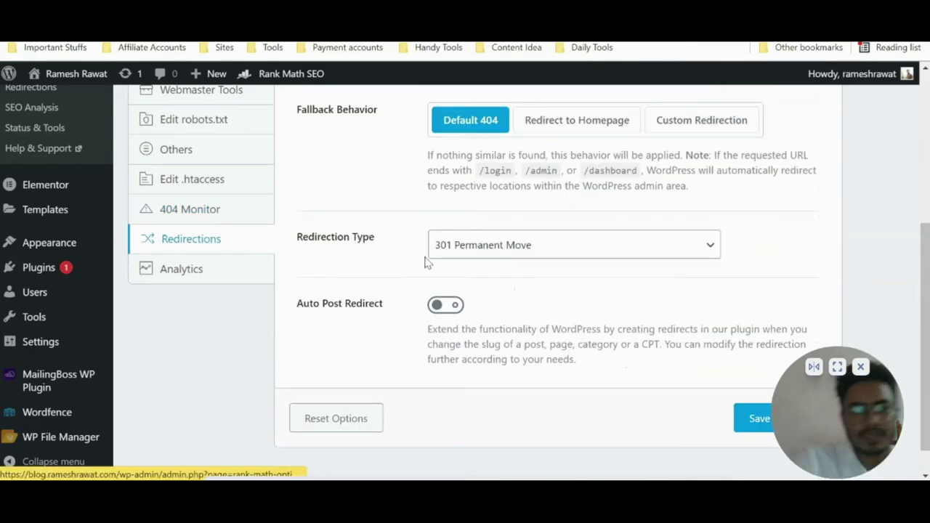
pyautogui.scroll(2, 427, 263)
pyautogui.scroll(-2, 443, 298)
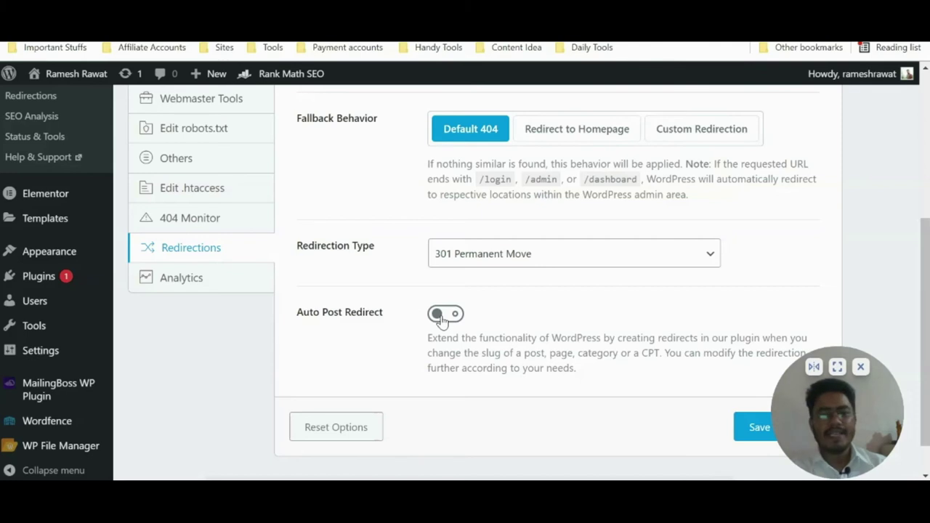
pyautogui.click(450, 318)
pyautogui.scroll(-1, 451, 317)
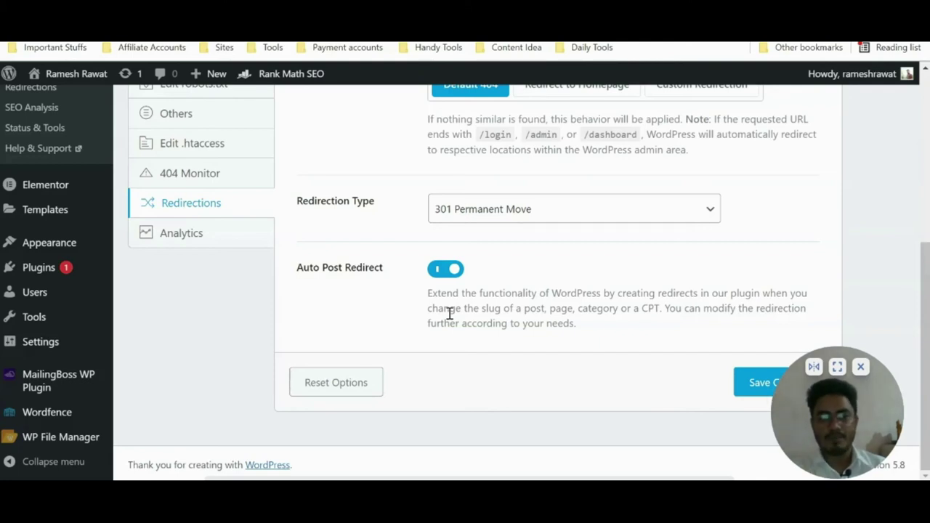
pyautogui.click(751, 386)
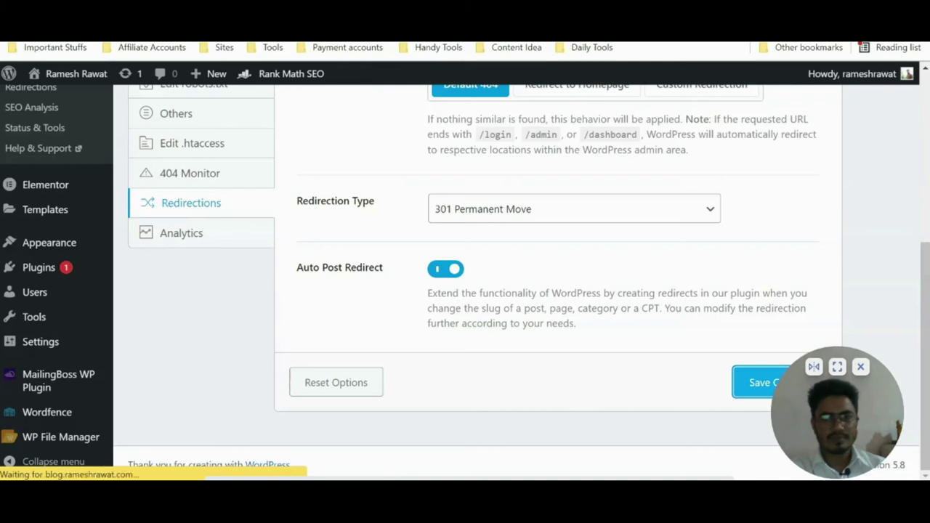
# Step: Open the Analytics settings and review the benefits of connecting a Google account
pyautogui.click(180, 246)
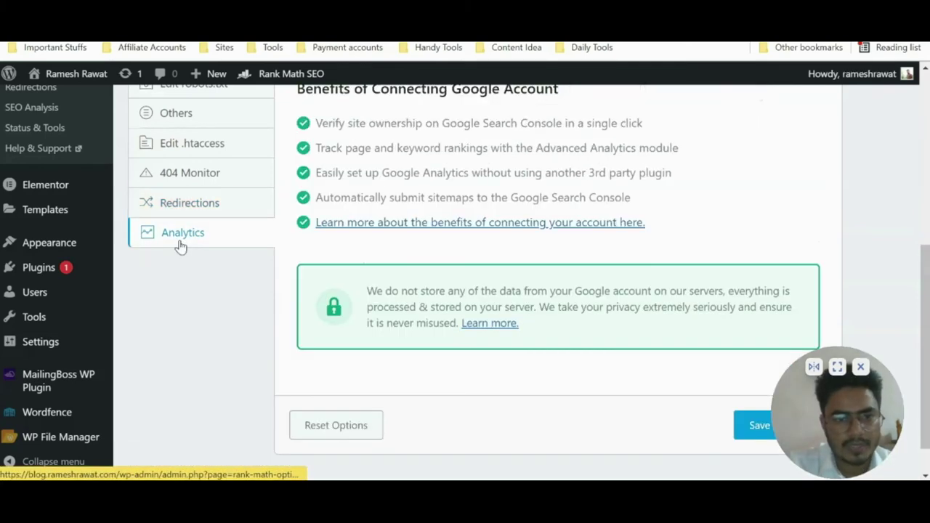
pyautogui.scroll(-3, 500, 268)
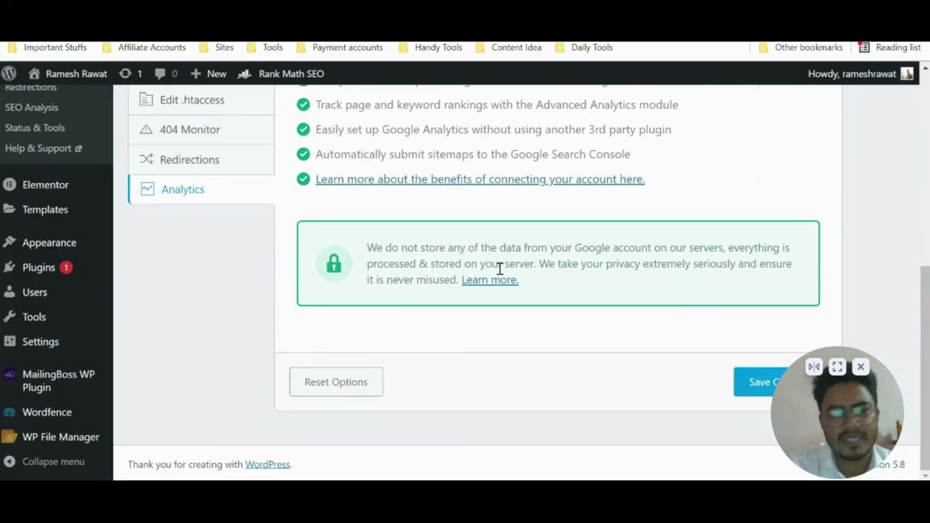
pyautogui.scroll(3, 500, 269)
pyautogui.scroll(-1, 29, 262)
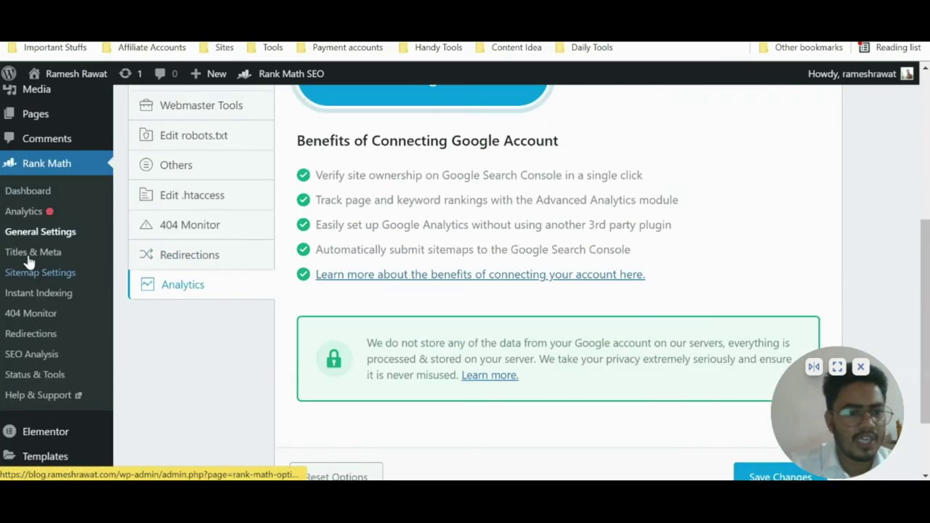
# Step: Open Rank Math's Titles & Meta settings and review the Global Meta options, including robots meta, separator character and title capitalization
pyautogui.click(25, 247)
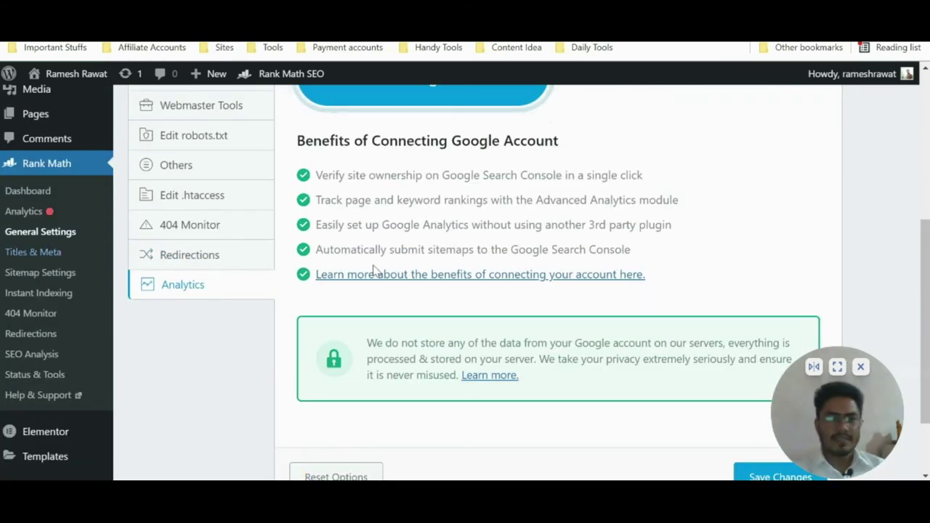
pyautogui.scroll(5, 616, 220)
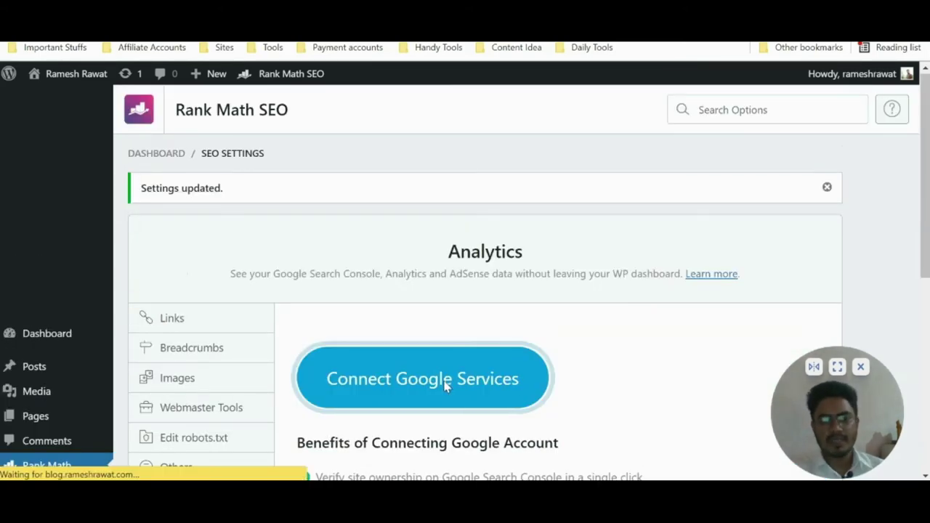
pyautogui.scroll(-3, 405, 390)
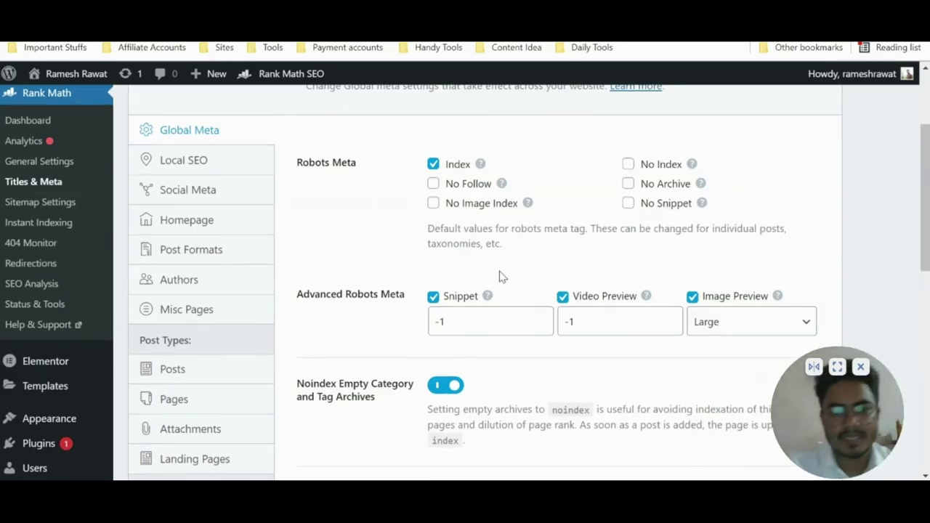
pyautogui.scroll(-4, 498, 274)
pyautogui.scroll(-2, 498, 274)
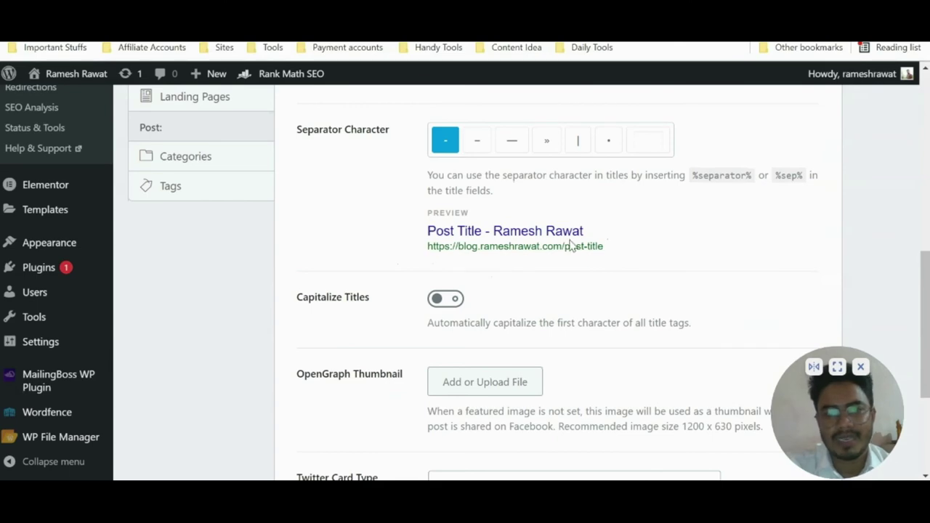
pyautogui.scroll(-1, 571, 245)
pyautogui.scroll(5, 571, 245)
pyautogui.scroll(2, 571, 245)
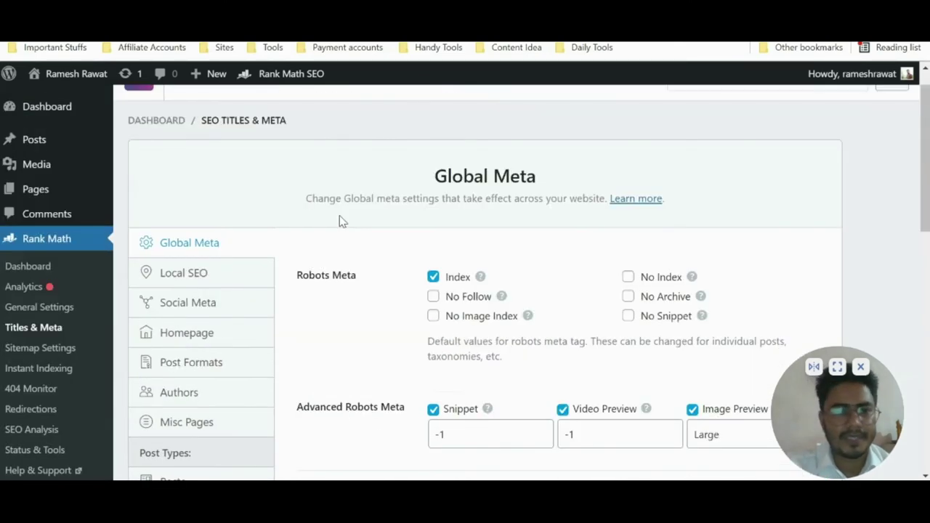
# Step: Check the Local SEO settings, then review the Facebook and Twitter fields in the Social Meta settings
pyautogui.click(193, 271)
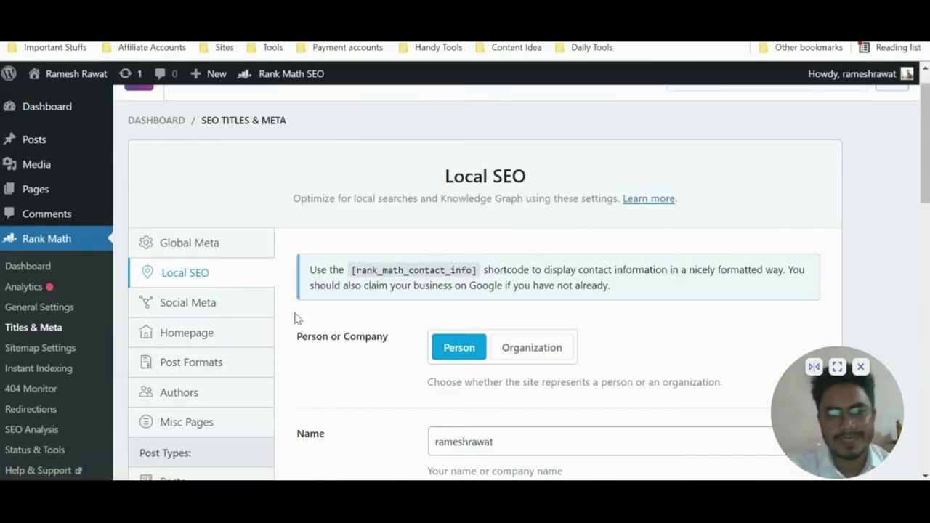
pyautogui.click(207, 304)
pyautogui.scroll(-5, 439, 310)
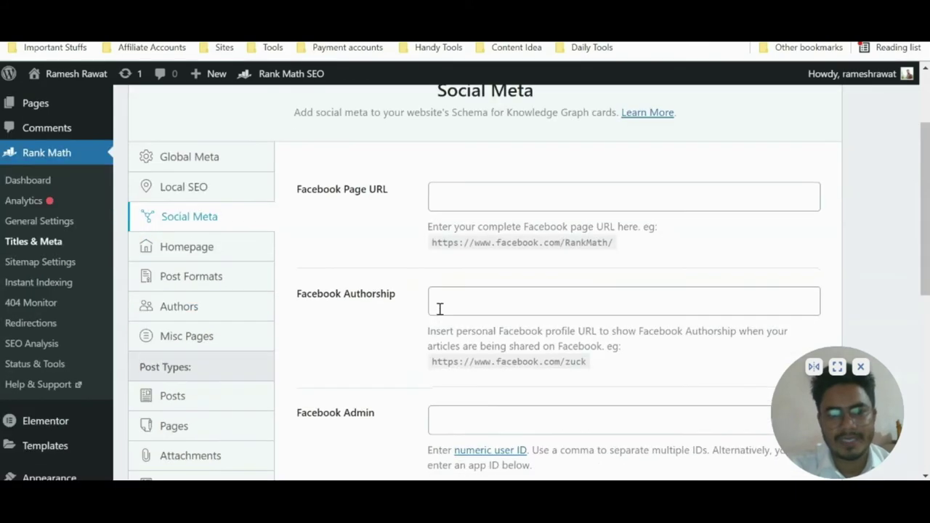
pyautogui.scroll(-2, 440, 310)
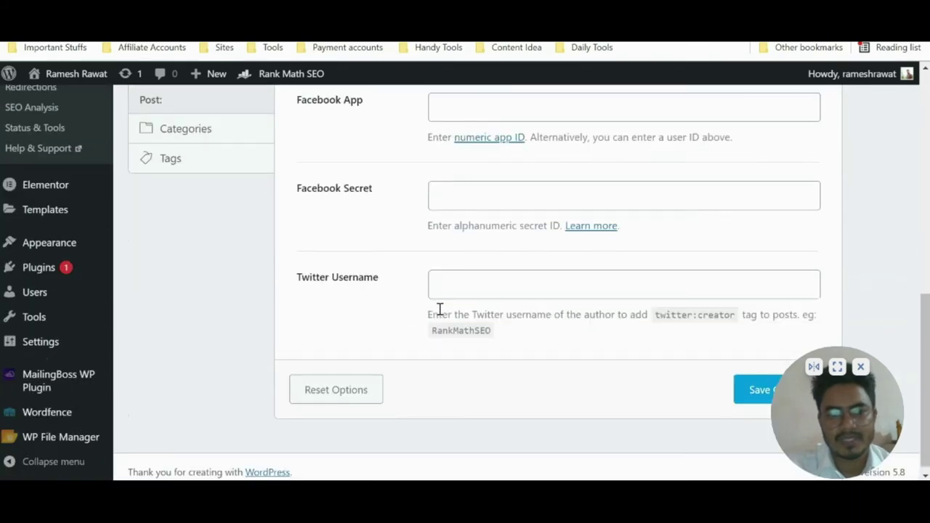
pyautogui.scroll(7, 440, 309)
# Step: Open the Homepage settings and examine the variables in the Homepage Title and the Homepage Meta Description field
pyautogui.click(190, 206)
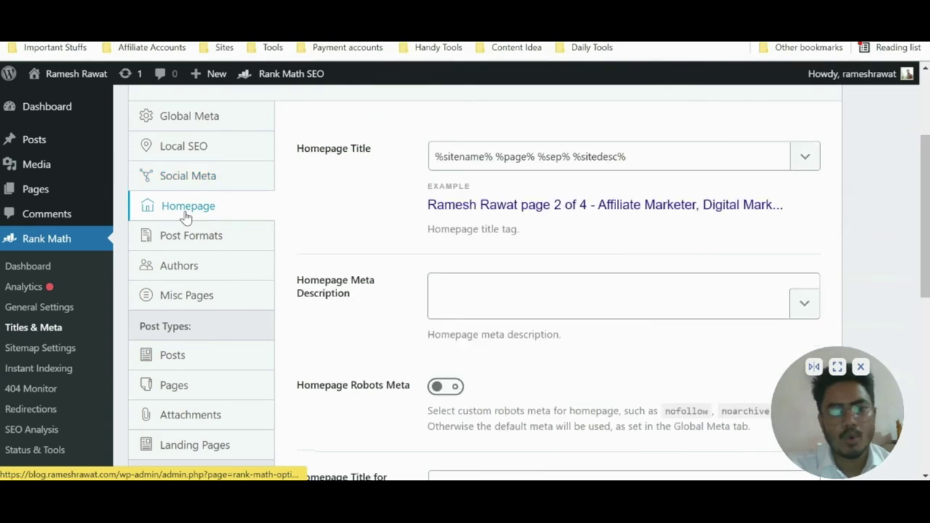
pyautogui.scroll(1, 523, 245)
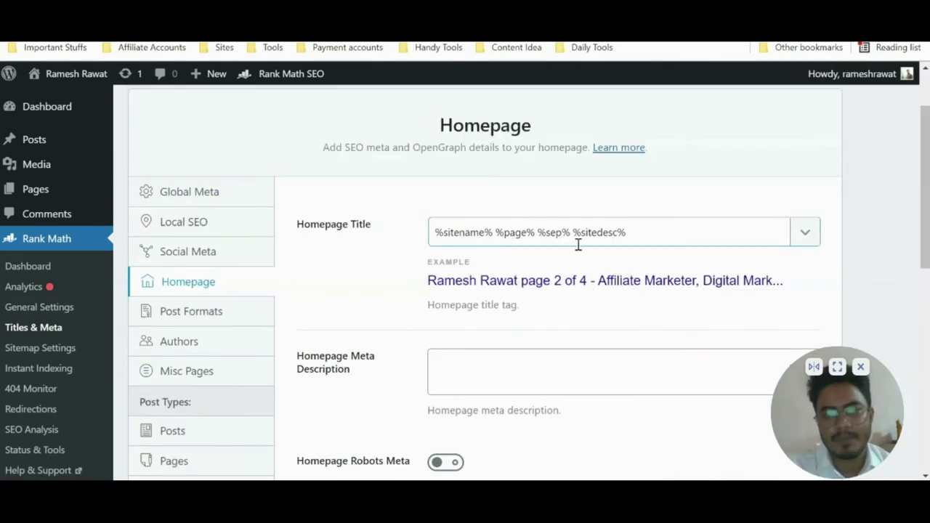
pyautogui.moveTo(435, 233); pyautogui.dragTo(453, 234)
pyautogui.doubleClick(510, 234)
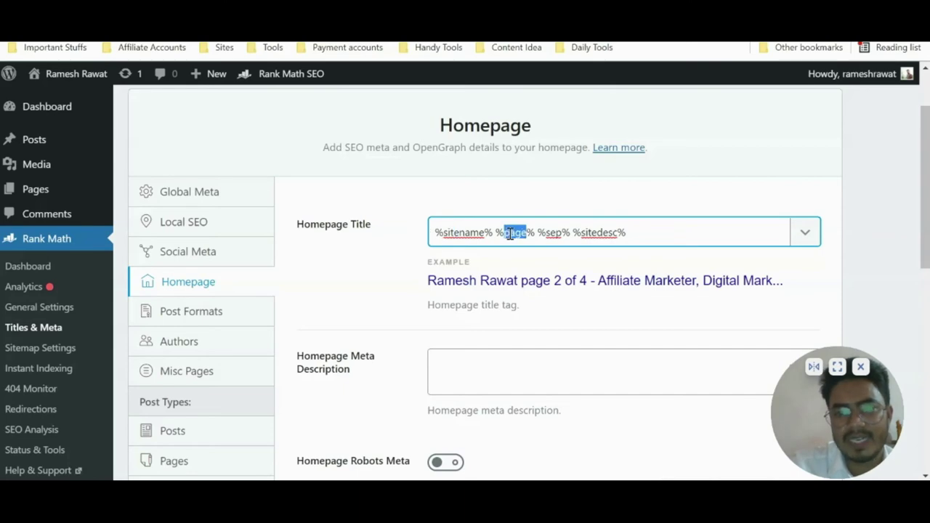
pyautogui.scroll(-1, 510, 234)
pyautogui.click(493, 293)
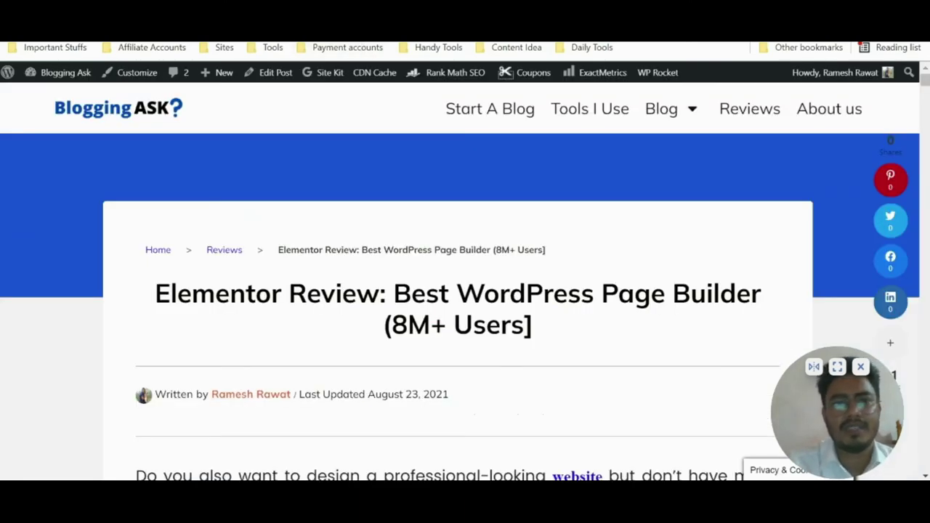
# Step: Search Google for "blogging ask" in the other browser tab and highlight the description of the bloggingask.com result
pyautogui.hotkey('ctrl', 'l')
pyautogui.write('blogging a')
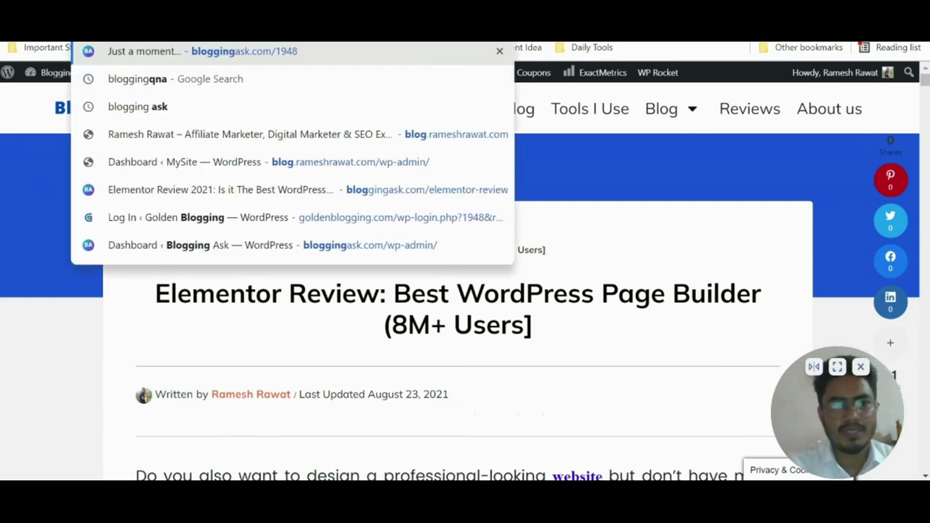
pyautogui.press('Return')
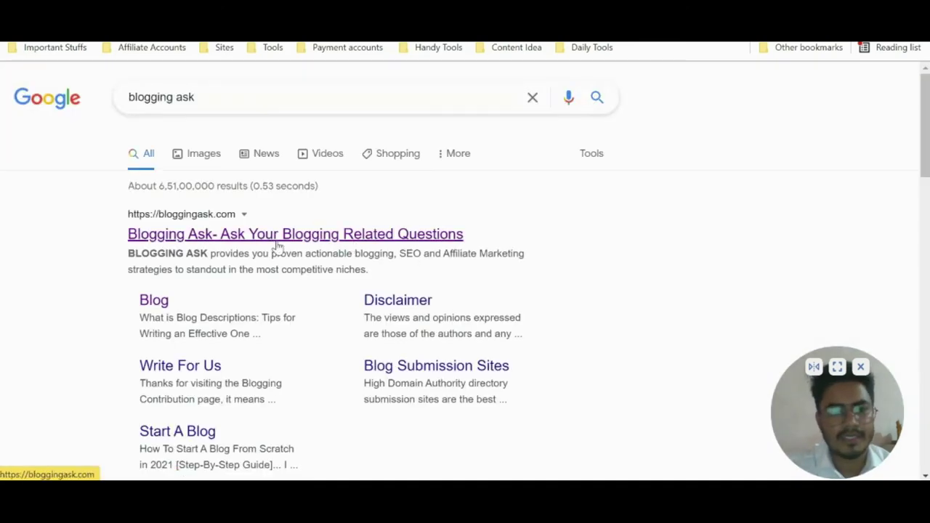
pyautogui.moveTo(385, 274); pyautogui.dragTo(141, 258)
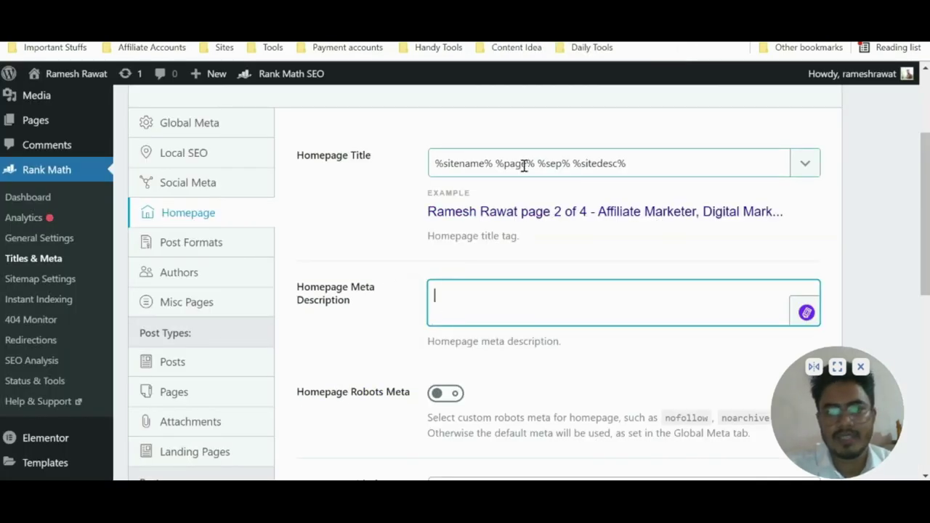
# Step: Compare the Homepage Title field with the Google result, then review the homepage robots meta and Facebook options
pyautogui.tripleClick(520, 163)
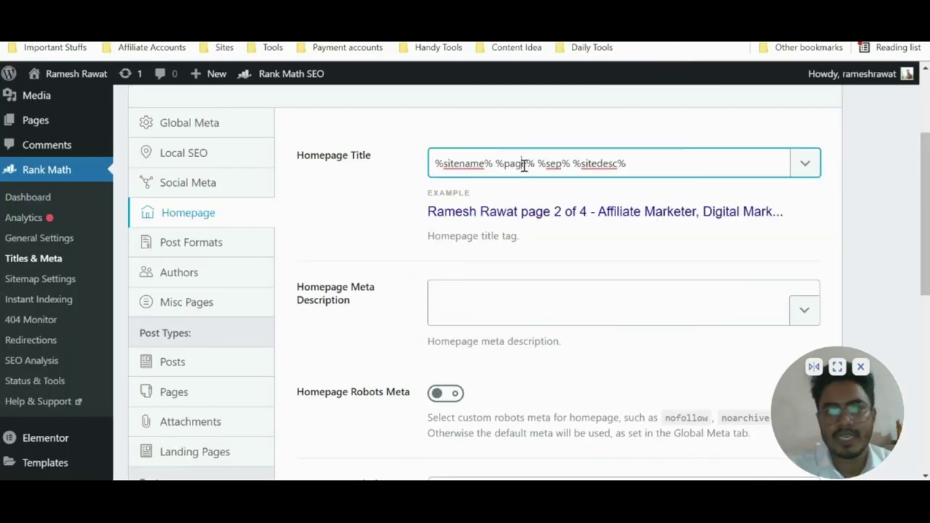
pyautogui.hotkey('ctrl', 'Tab')
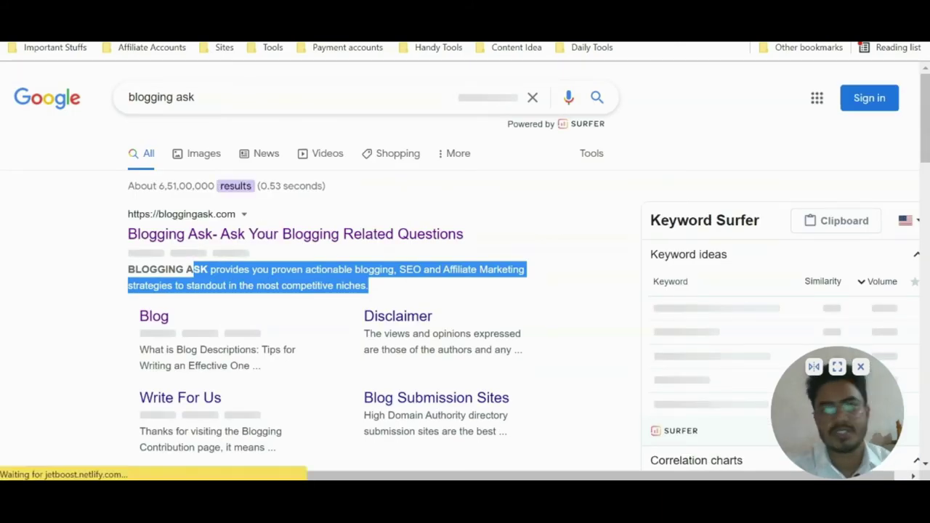
pyautogui.hotkey('ctrl', 'shift', 'Tab')
pyautogui.scroll(-3, 396, 301)
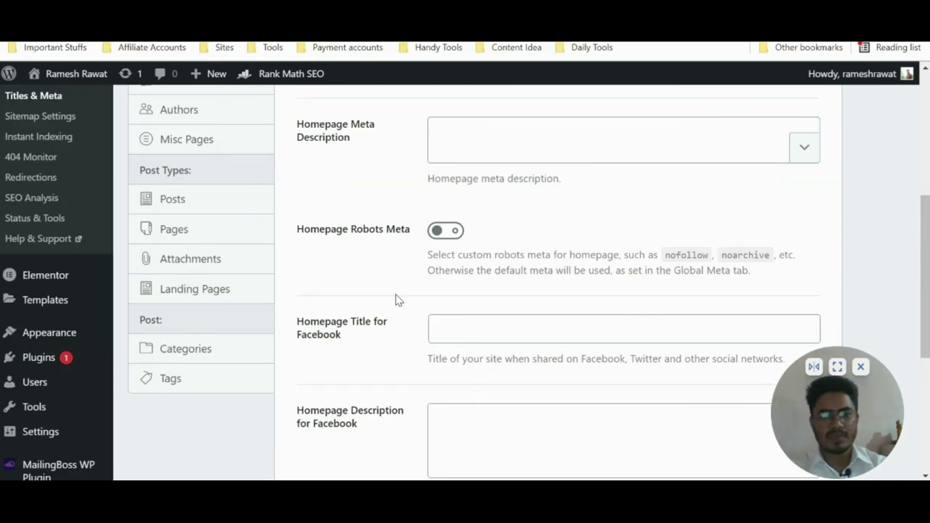
pyautogui.scroll(2, 397, 299)
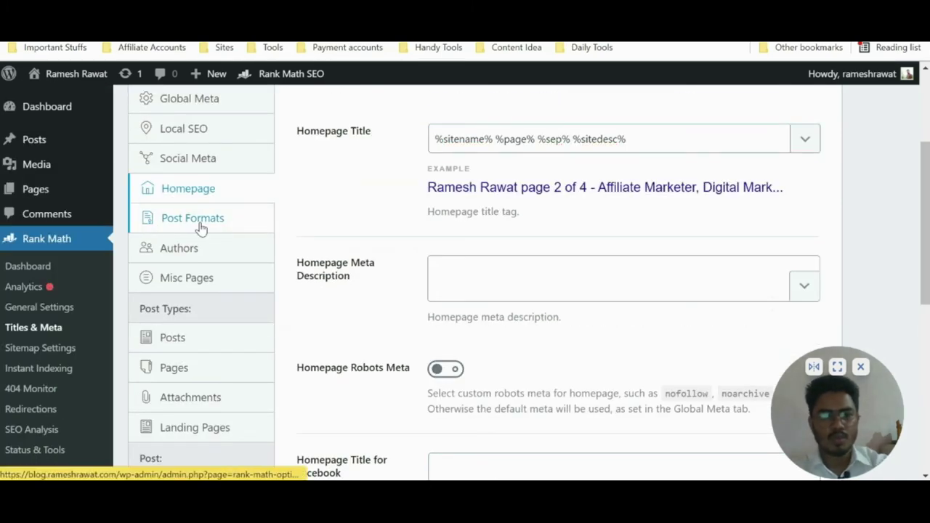
# Step: Review the Post Formats and Authors settings, then examine the single post description and schema options for Posts
pyautogui.click(147, 228)
pyautogui.scroll(1, 521, 190)
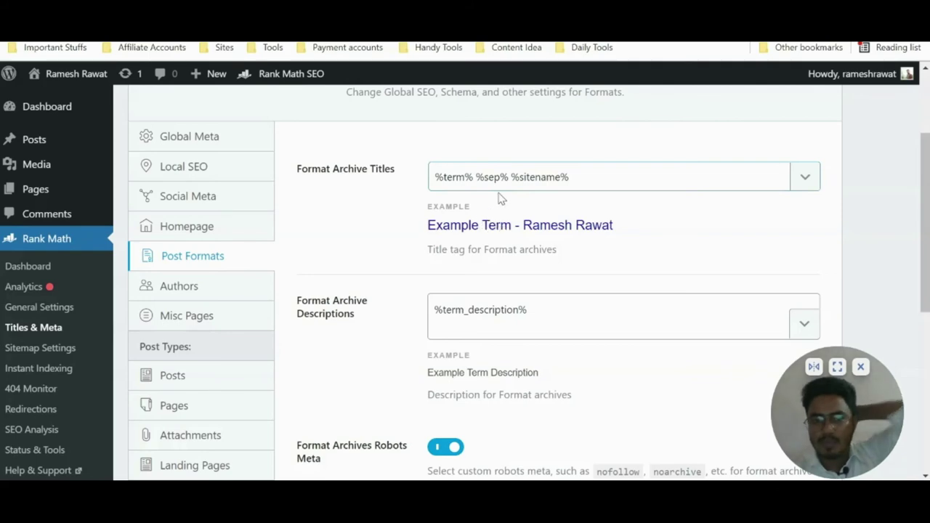
pyautogui.click(204, 290)
pyautogui.scroll(-2, 203, 291)
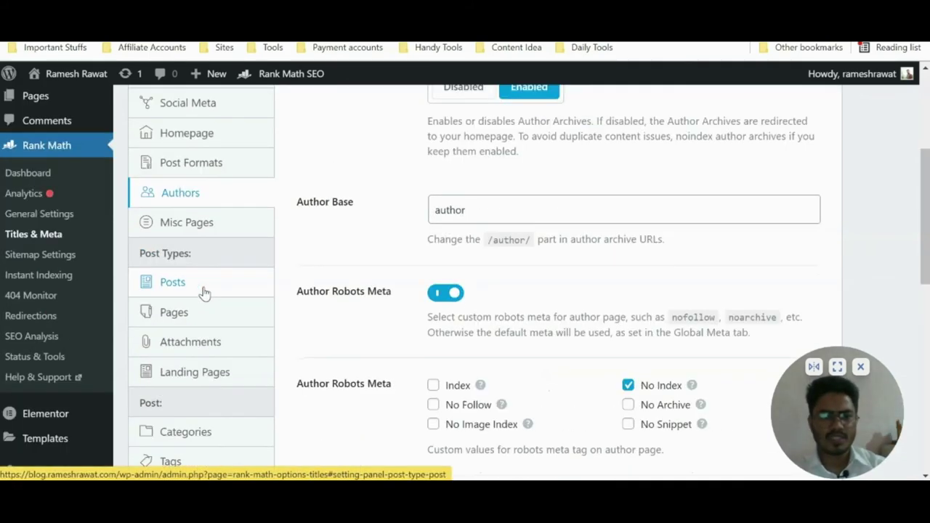
pyautogui.click(202, 289)
pyautogui.scroll(-1, 405, 245)
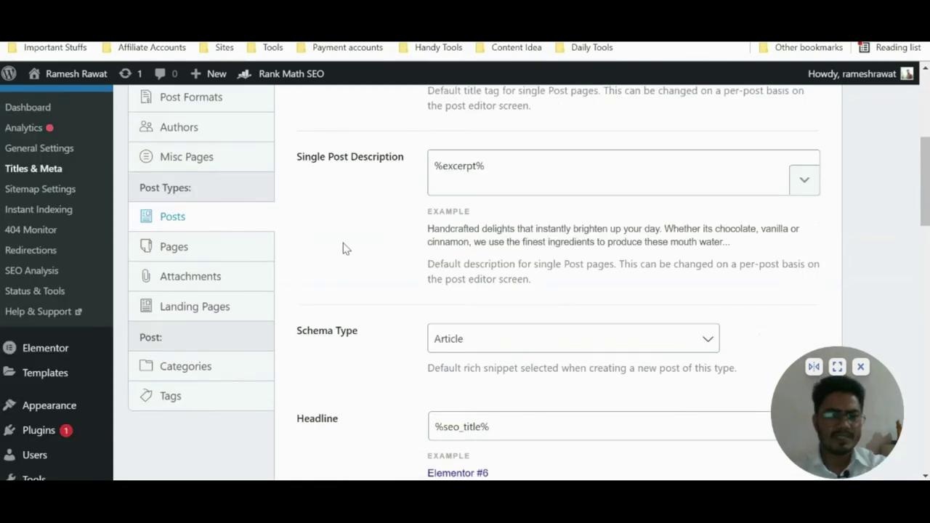
# Step: Open the Sitemap Settings and review the general options for links per sitemap, images and excluded posts and terms
pyautogui.click(72, 201)
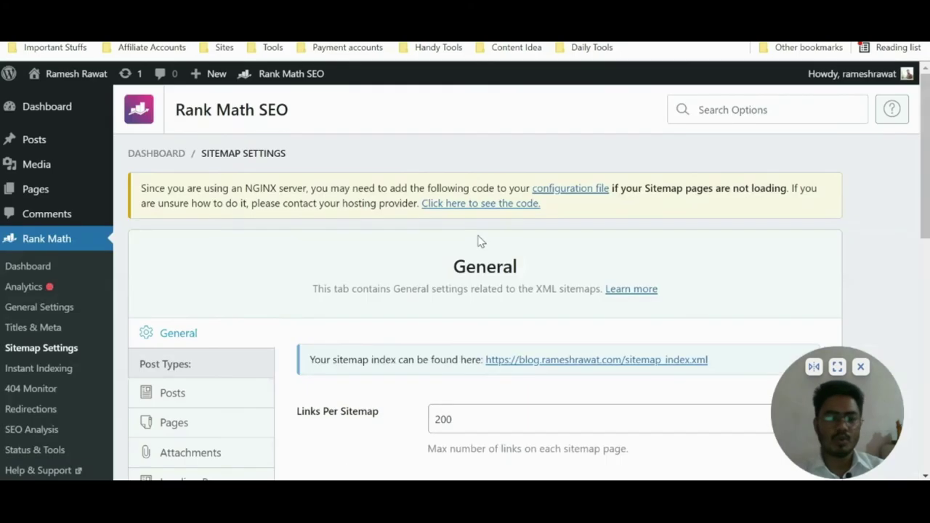
pyautogui.scroll(-3, 479, 241)
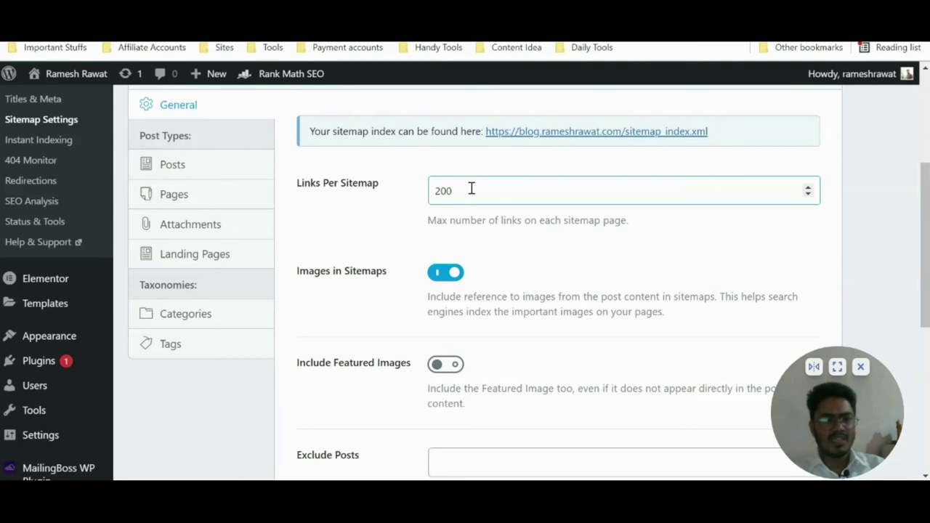
pyautogui.scroll(-2, 472, 188)
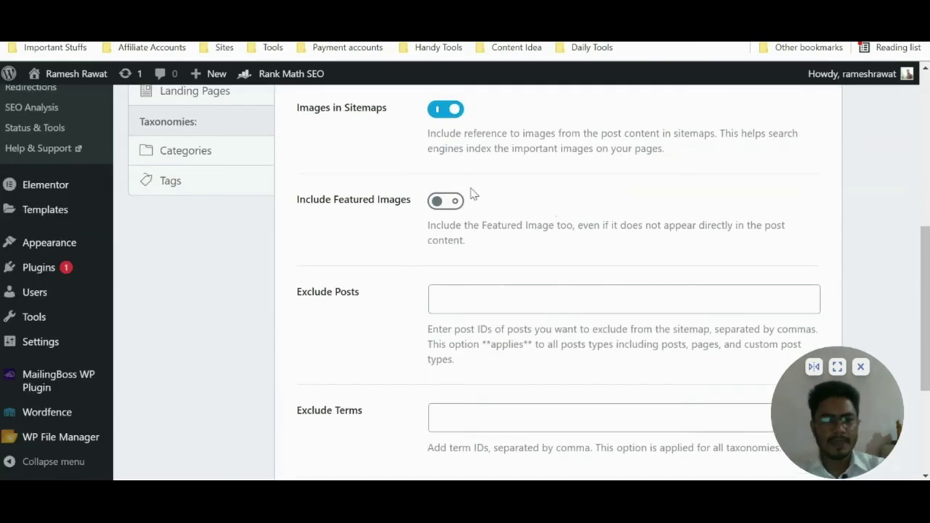
pyautogui.scroll(-1, 170, 223)
pyautogui.scroll(3, 167, 222)
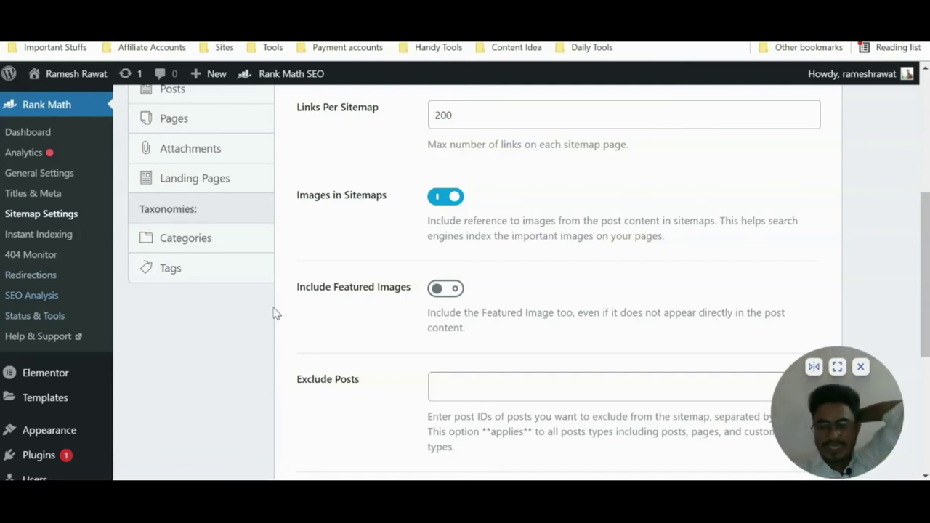
# Step: Open SEO Analysis and run the site-wide analysis of the blog
pyautogui.press('F5')
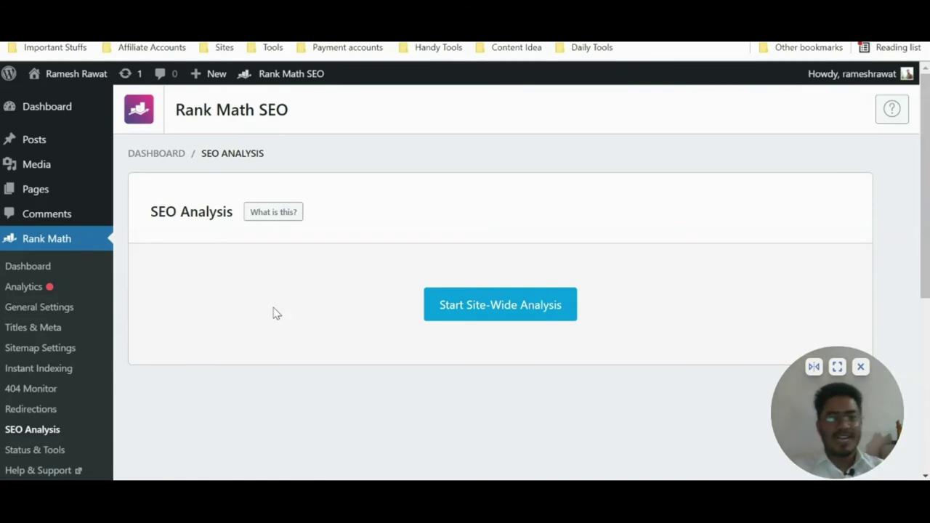
pyautogui.click(502, 306)
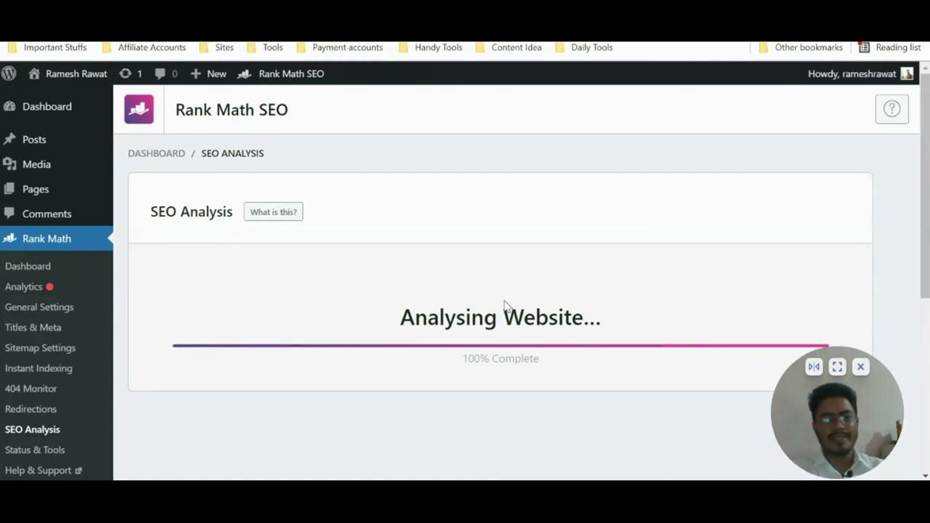
pyautogui.scroll(-2, 506, 306)
pyautogui.scroll(2, 507, 305)
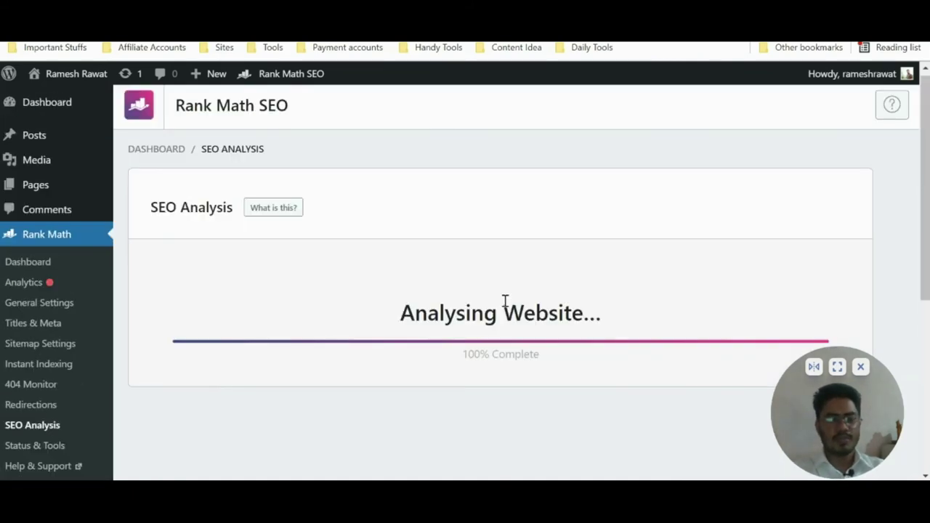
pyautogui.scroll(-2, 506, 306)
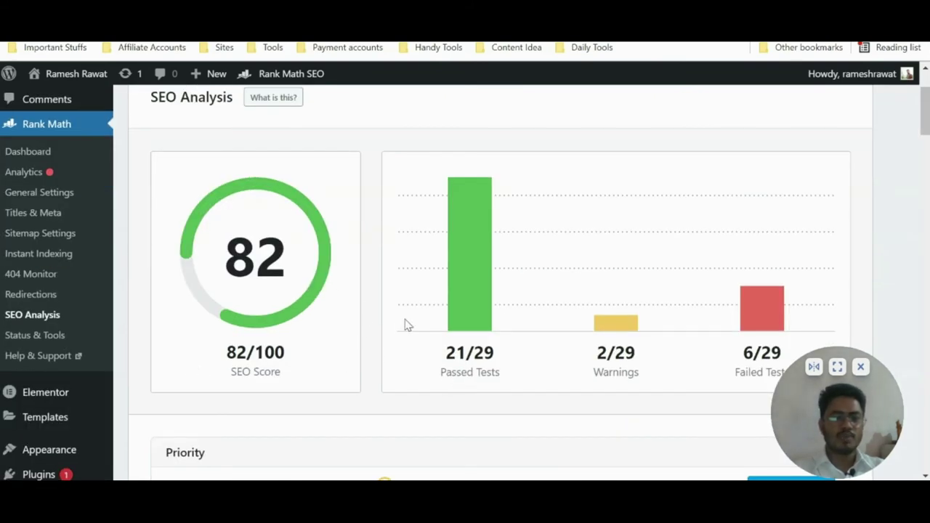
# Step: Review the SEO score, test totals and Automatic Updates entry, then highlight the common keywords in the Basic SEO results
pyautogui.scroll(-1, 624, 320)
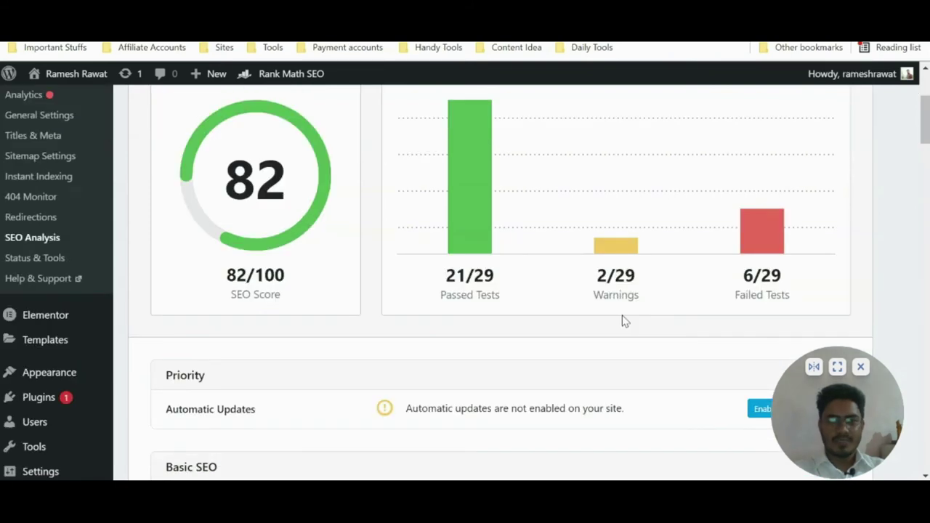
pyautogui.scroll(-1, 623, 320)
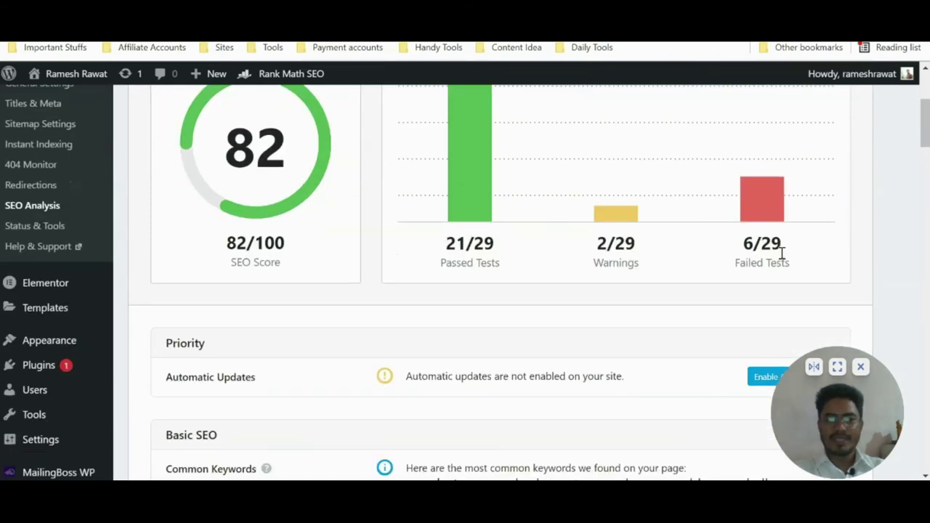
pyautogui.scroll(-3, 780, 254)
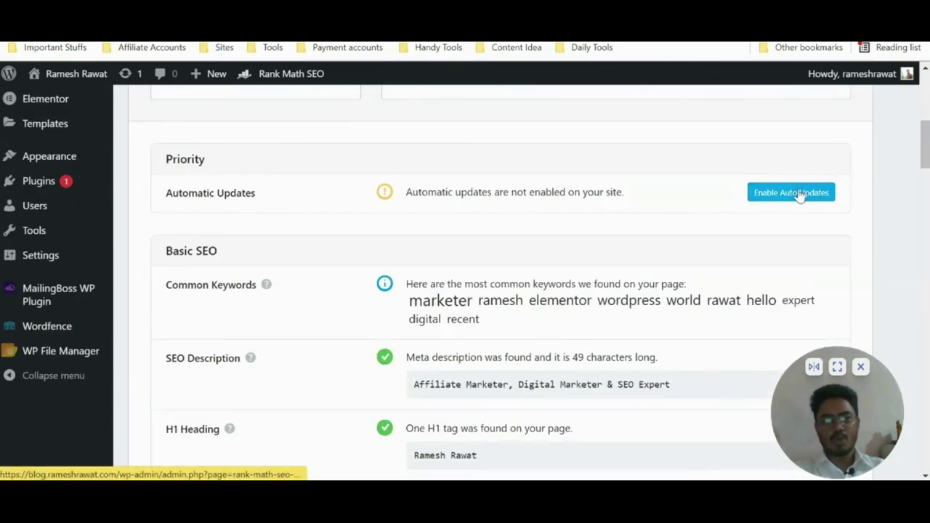
pyautogui.scroll(-2, 654, 232)
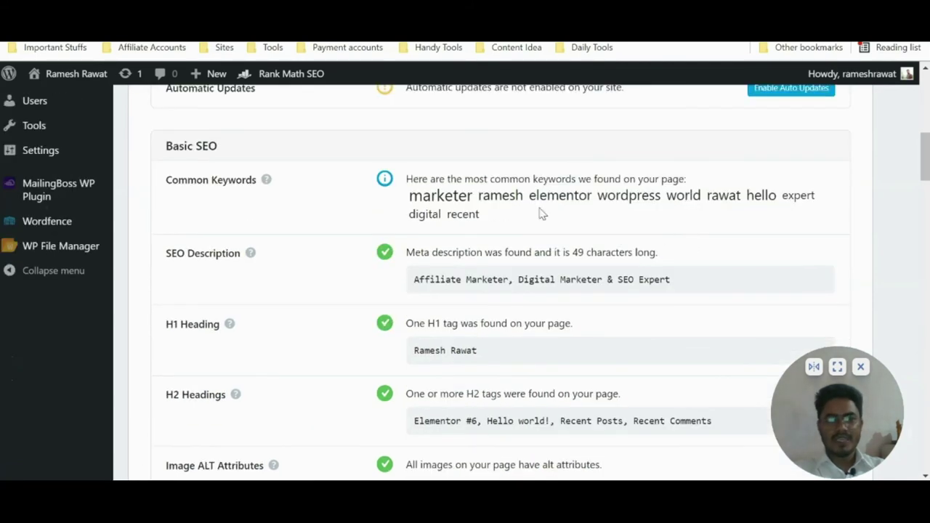
pyautogui.moveTo(500, 212); pyautogui.dragTo(465, 202)
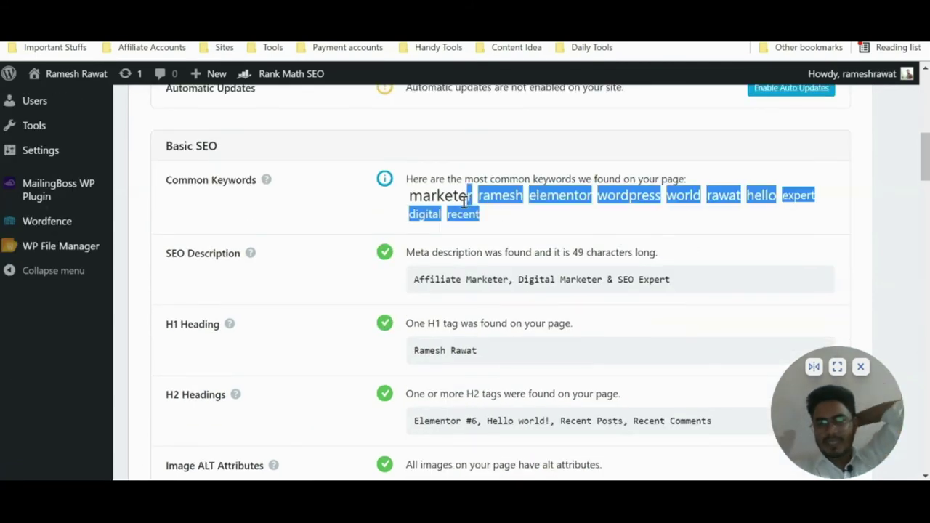
pyautogui.click(538, 212)
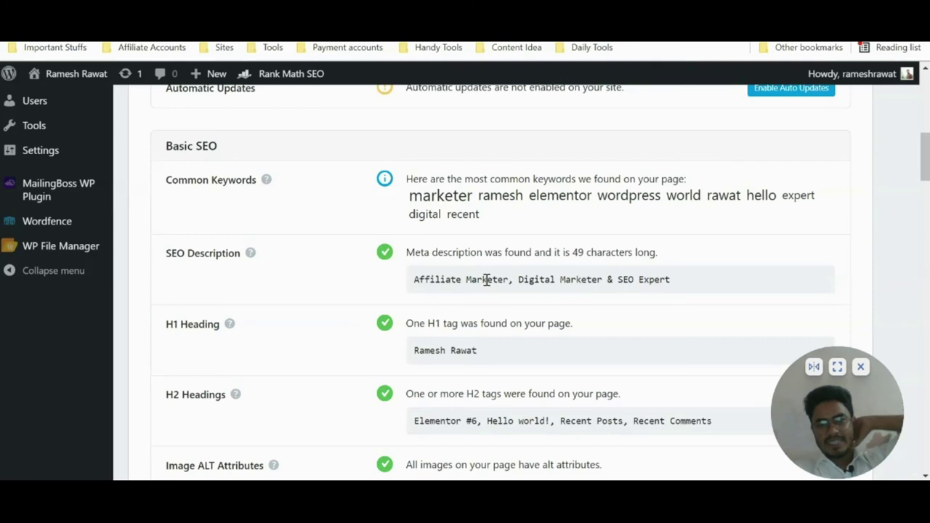
# Step: Examine the remaining Basic SEO results, from headings and links ratio to permalink structure and focus keywords
pyautogui.scroll(-1, 446, 307)
pyautogui.scroll(-3, 481, 324)
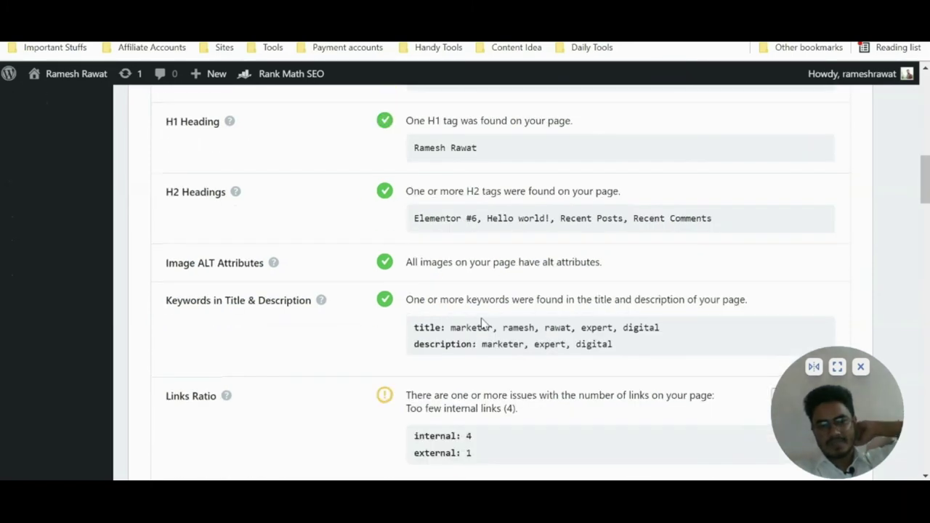
pyautogui.scroll(-1, 481, 324)
pyautogui.scroll(-2, 451, 373)
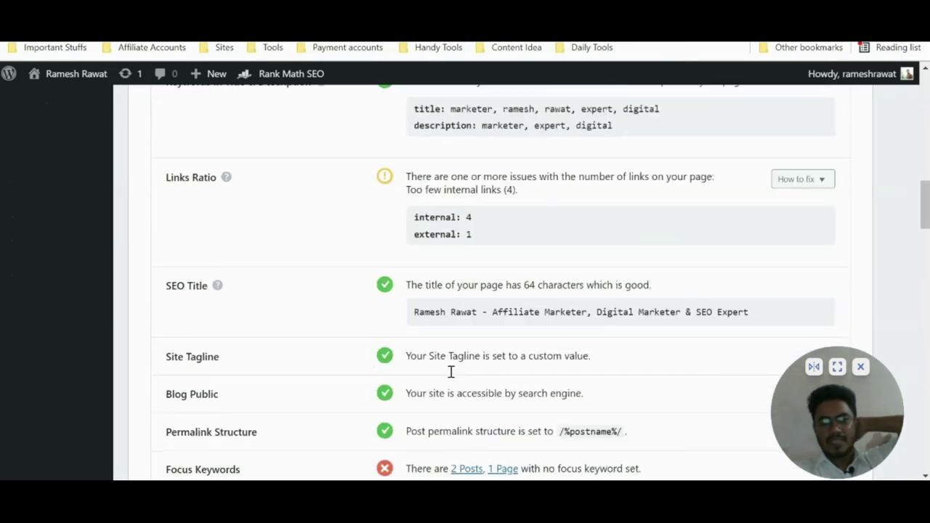
pyautogui.scroll(-1, 451, 373)
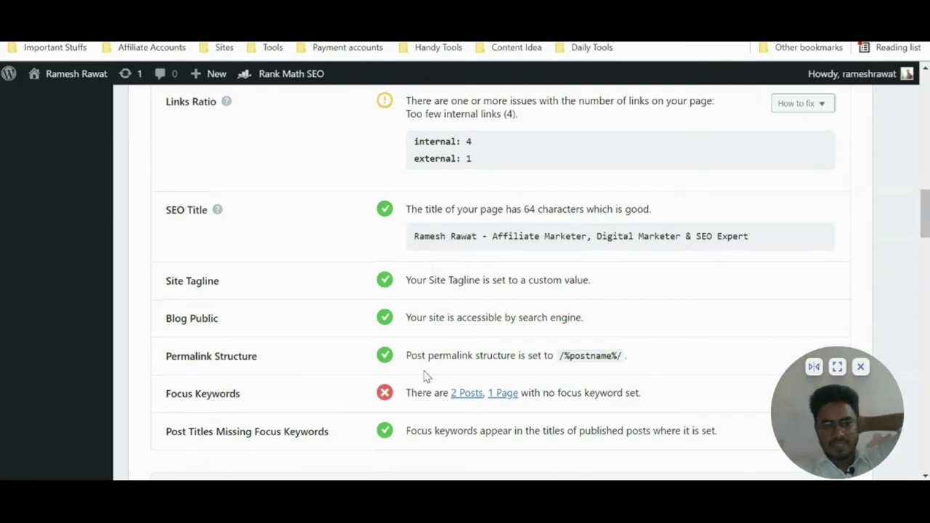
pyautogui.scroll(-2, 433, 376)
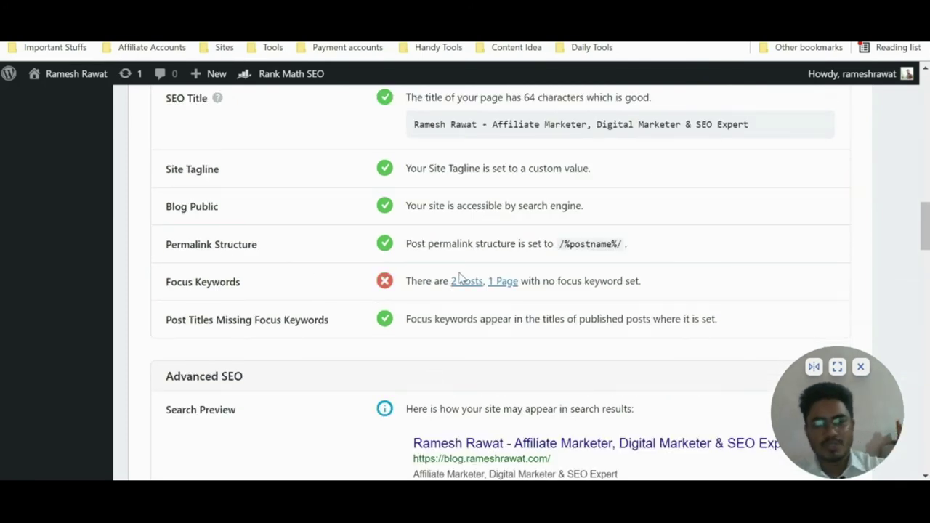
# Step: Examine the Advanced SEO results, including the search preview, mobile snapshot, canonicalization, OpenGraph and Search Console checks
pyautogui.scroll(-3, 446, 333)
pyautogui.scroll(-7, 446, 333)
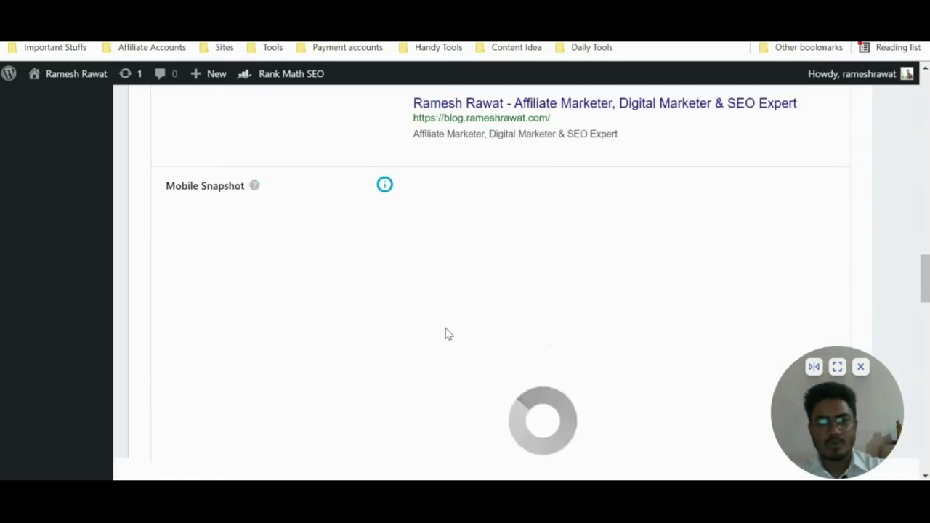
pyautogui.scroll(-2, 446, 333)
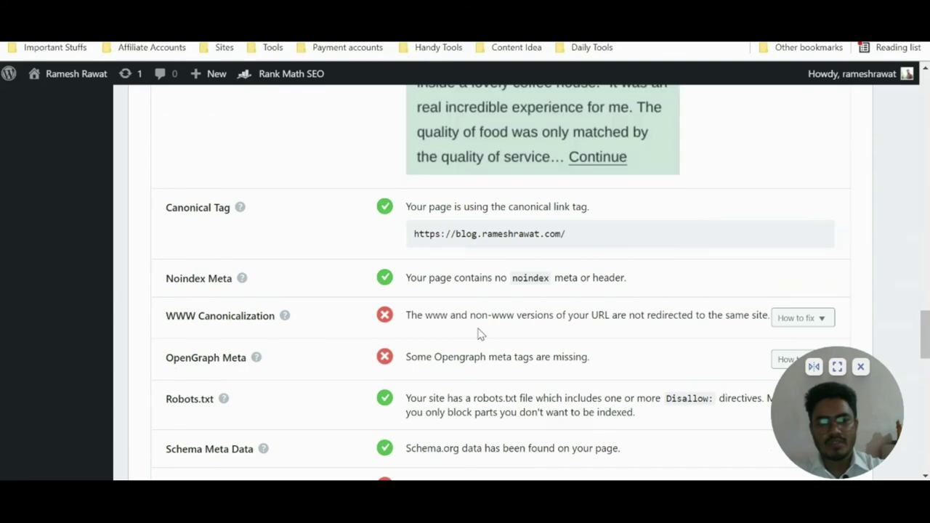
pyautogui.scroll(2, 497, 327)
pyautogui.scroll(1, 498, 328)
pyautogui.scroll(-2, 498, 328)
pyautogui.scroll(5, 498, 328)
pyautogui.scroll(-5, 498, 328)
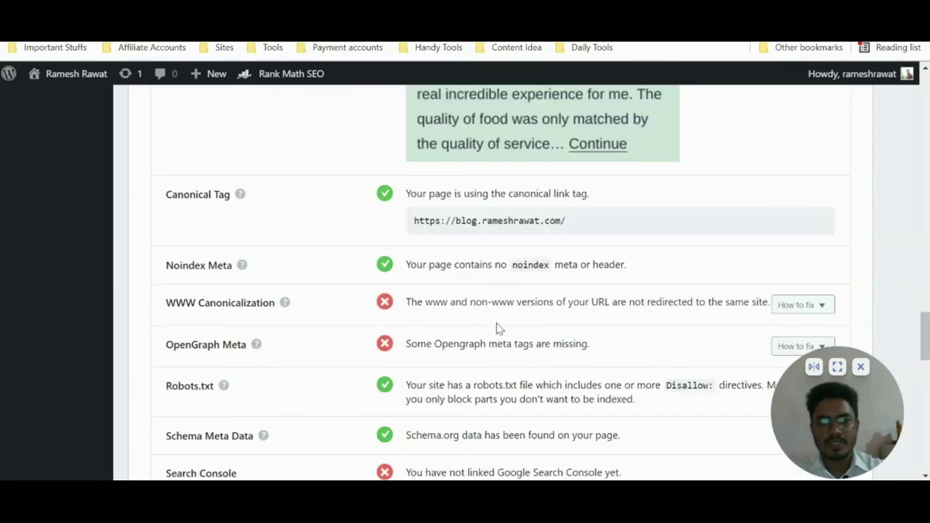
pyautogui.scroll(-3, 508, 321)
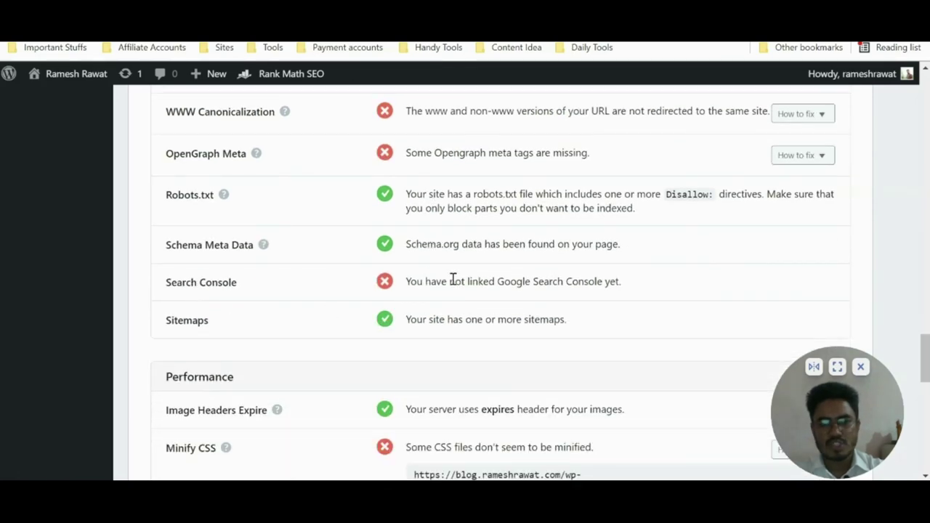
# Step: Check the Performance results, read the fix advice for Minify CSS and close it, then review the Security results
pyautogui.scroll(-3, 454, 280)
pyautogui.scroll(-1, 457, 341)
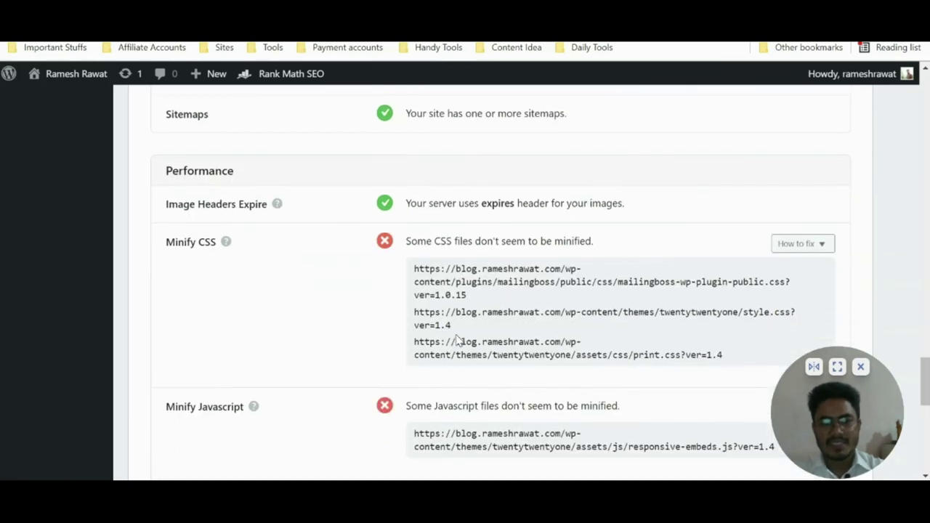
pyautogui.scroll(-1, 592, 308)
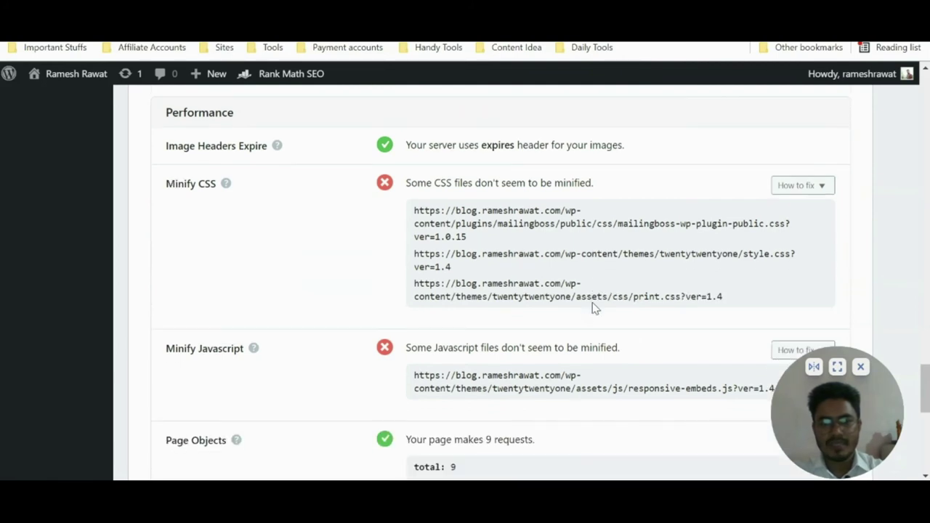
pyautogui.click(802, 187)
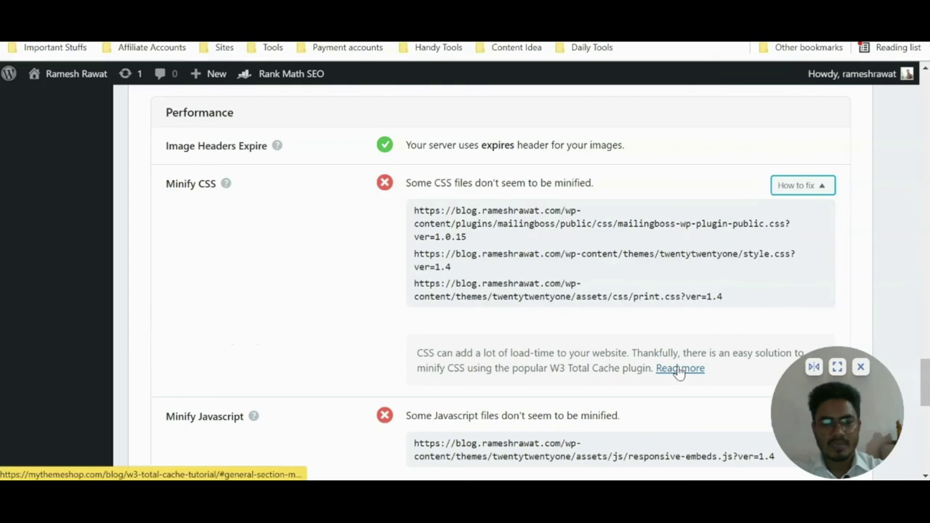
pyautogui.click(802, 185)
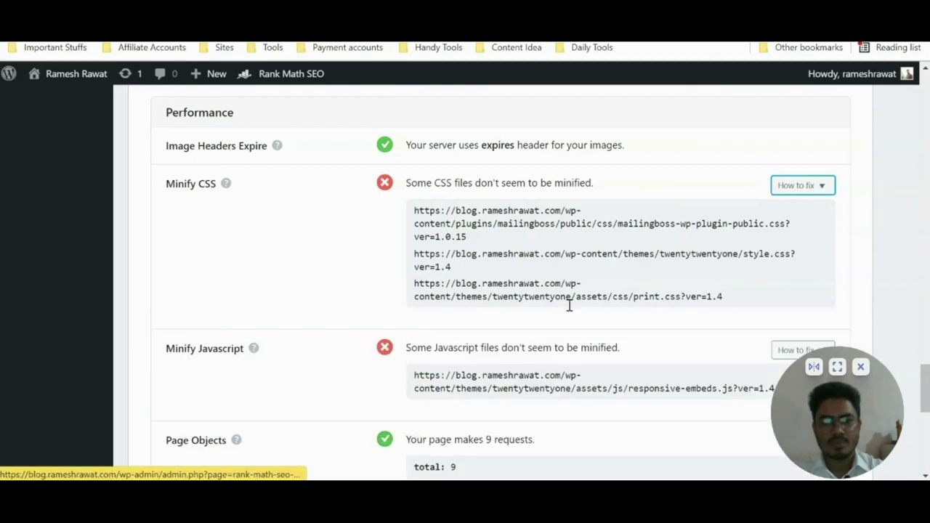
pyautogui.scroll(-2, 452, 345)
pyautogui.scroll(-5, 452, 345)
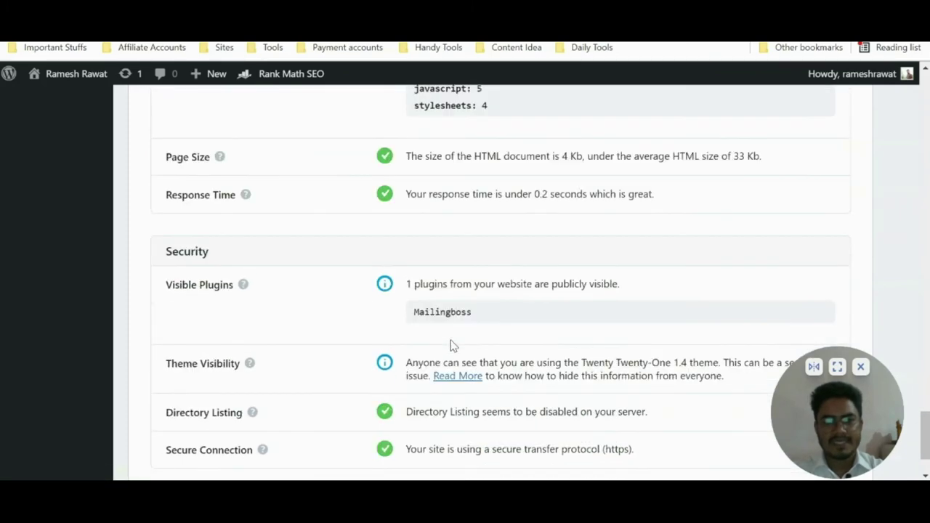
# Step: Leave the analysis report, switch to the Blogging Ask site's dashboard, look through its Rank Math PRO modules and open Analytics
pyautogui.scroll(10, 452, 345)
pyautogui.scroll(15, 451, 345)
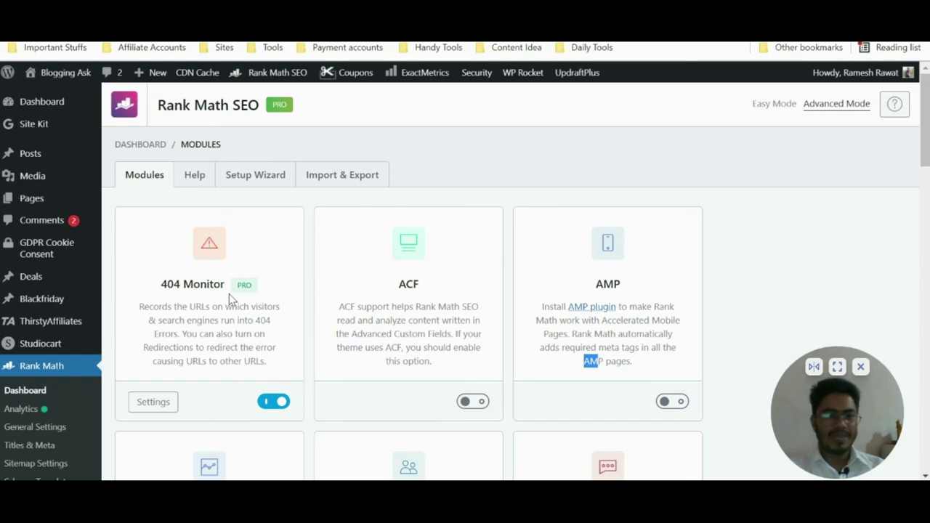
pyautogui.scroll(-2, 229, 294)
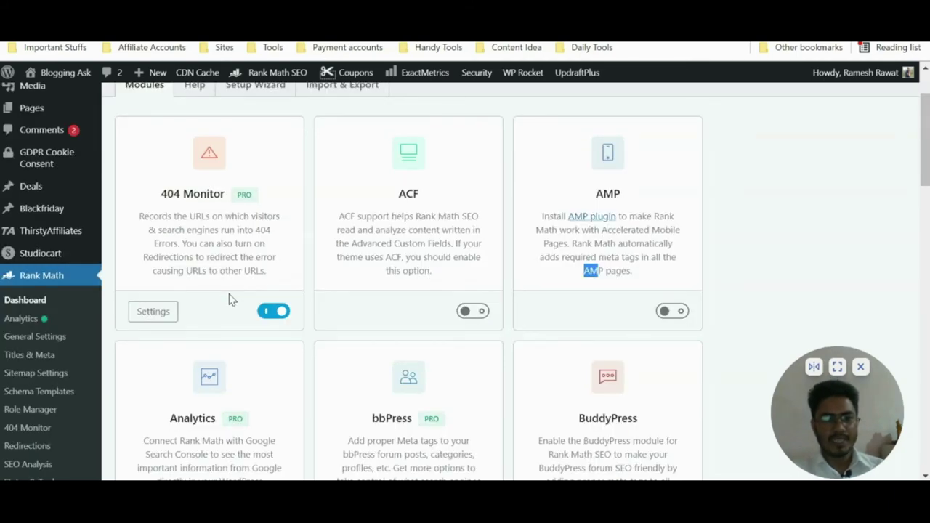
pyautogui.scroll(-13, 228, 298)
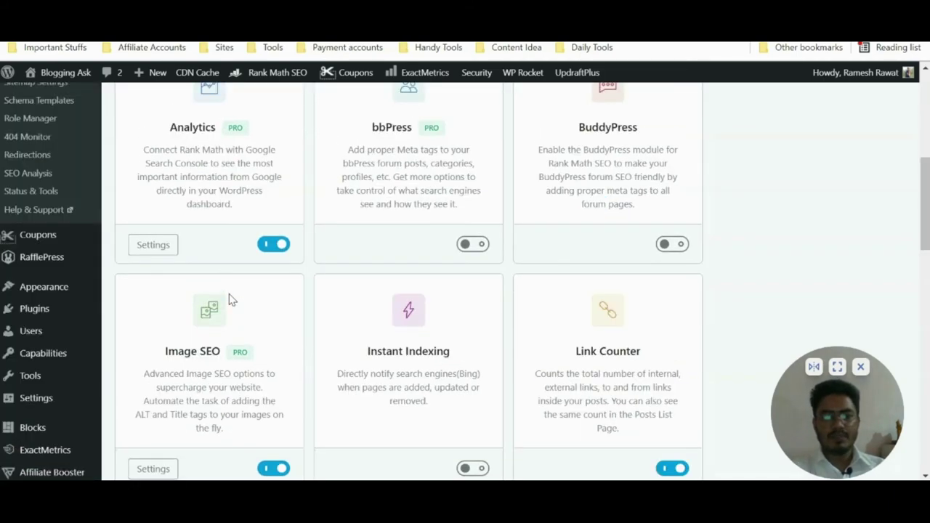
pyautogui.scroll(15, 229, 298)
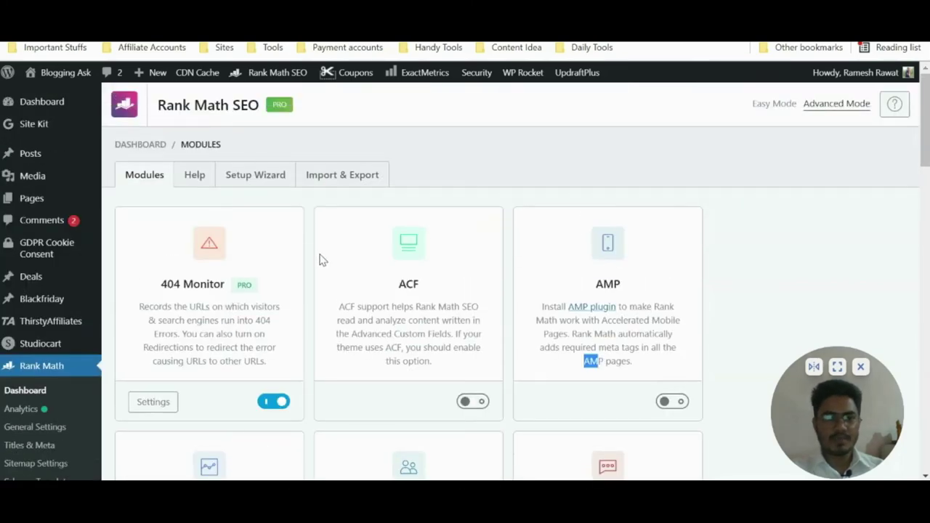
pyautogui.click(43, 411)
pyautogui.scroll(-7, 328, 371)
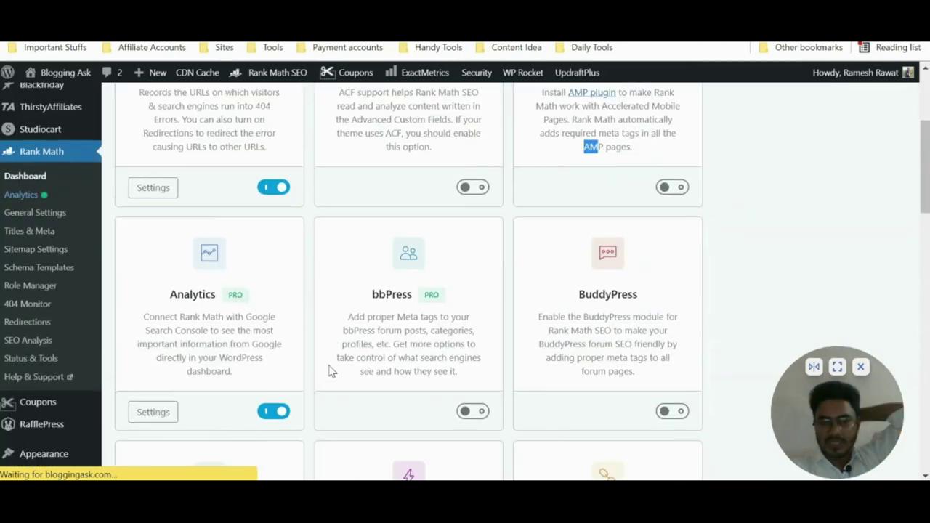
# Step: Review the Analytics dashboard's Overall Optimization score and its search traffic, impressions, total keywords and average position figures
pyautogui.scroll(7, 329, 370)
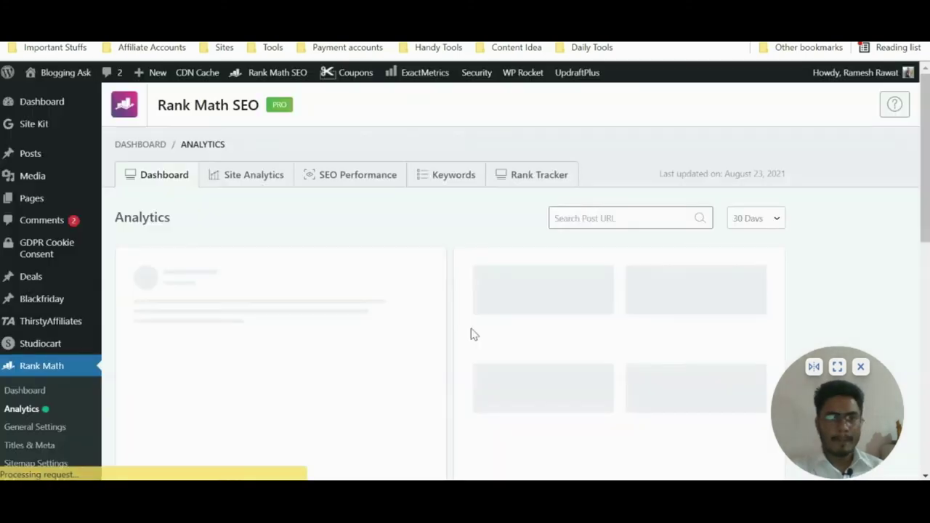
pyautogui.scroll(-1, 471, 334)
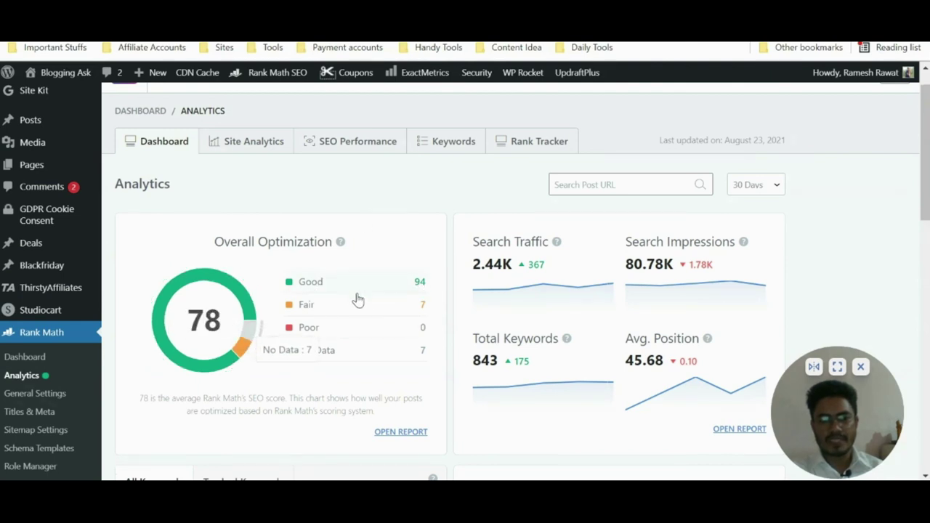
pyautogui.scroll(-1, 407, 354)
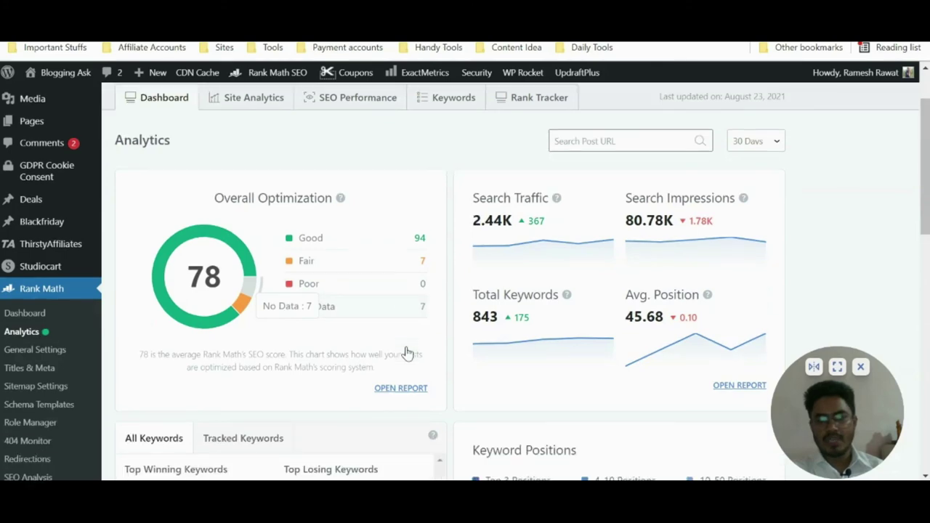
pyautogui.moveTo(745, 198)
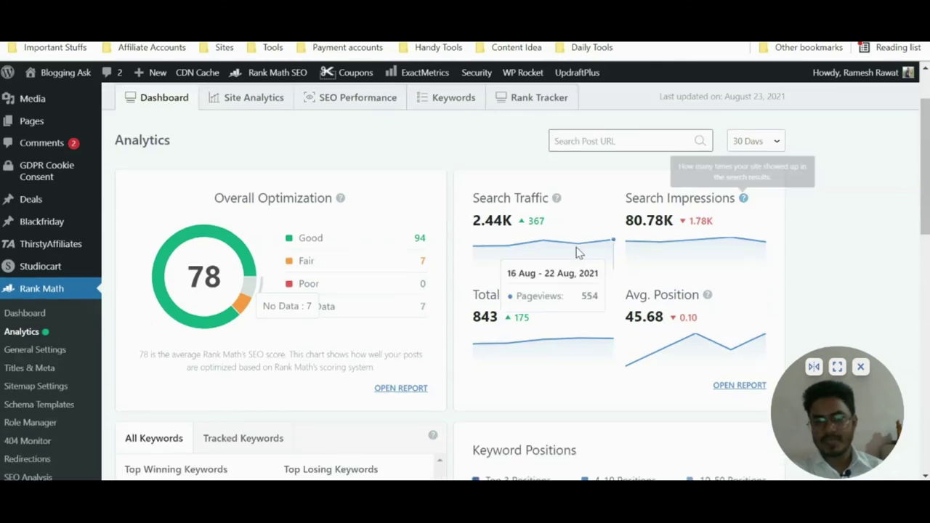
pyautogui.scroll(-1, 507, 226)
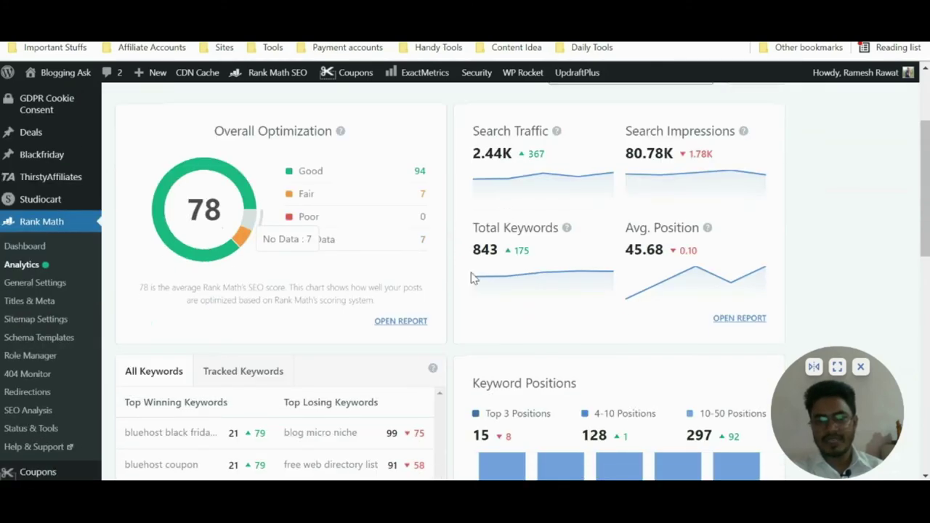
pyautogui.scroll(-2, 728, 270)
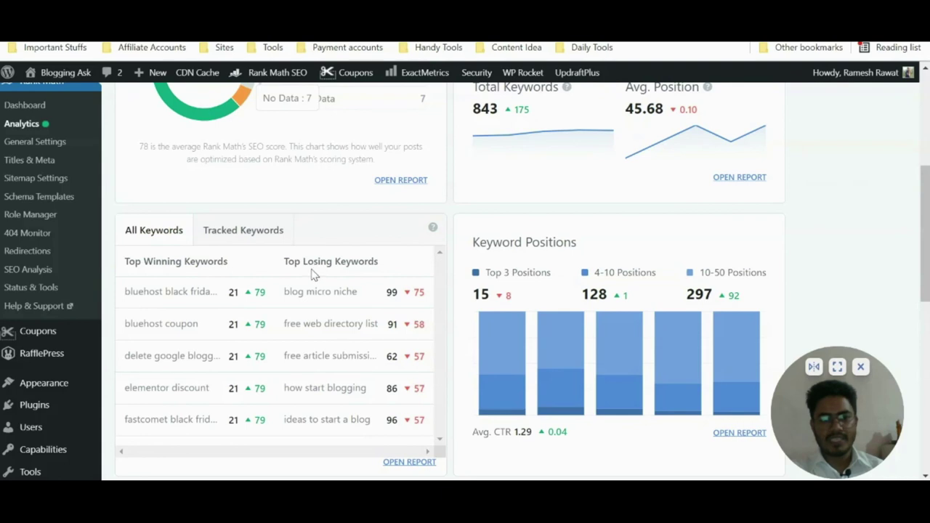
# Step: Show the tracked keywords on the Analytics dashboard, then check the Keyword Positions chart and the Top 5 Winning Posts table
pyautogui.click(215, 231)
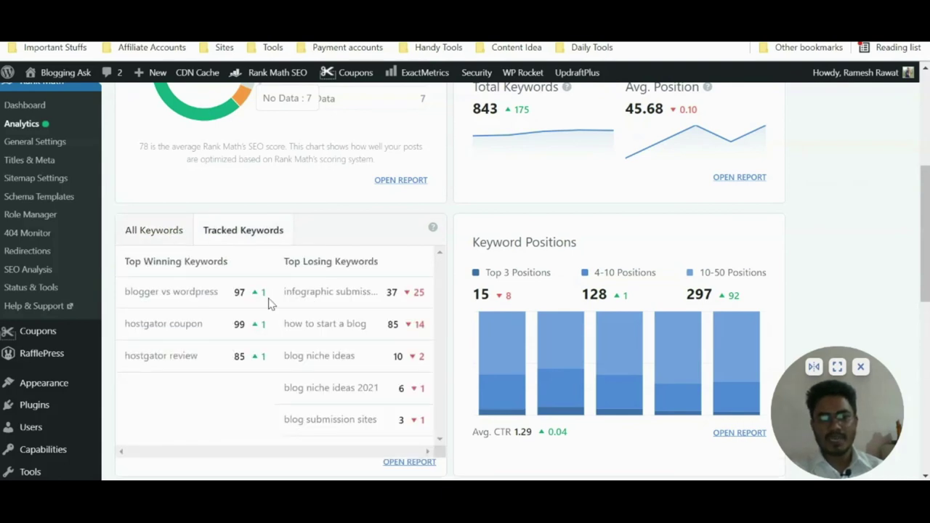
pyautogui.scroll(-1, 393, 316)
pyautogui.moveTo(545, 290)
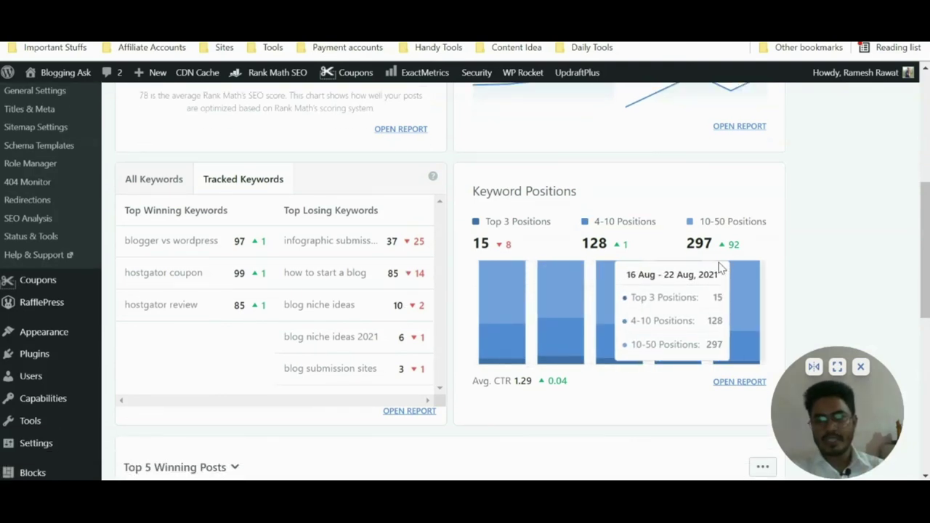
pyautogui.scroll(-3, 719, 268)
pyautogui.click(218, 236)
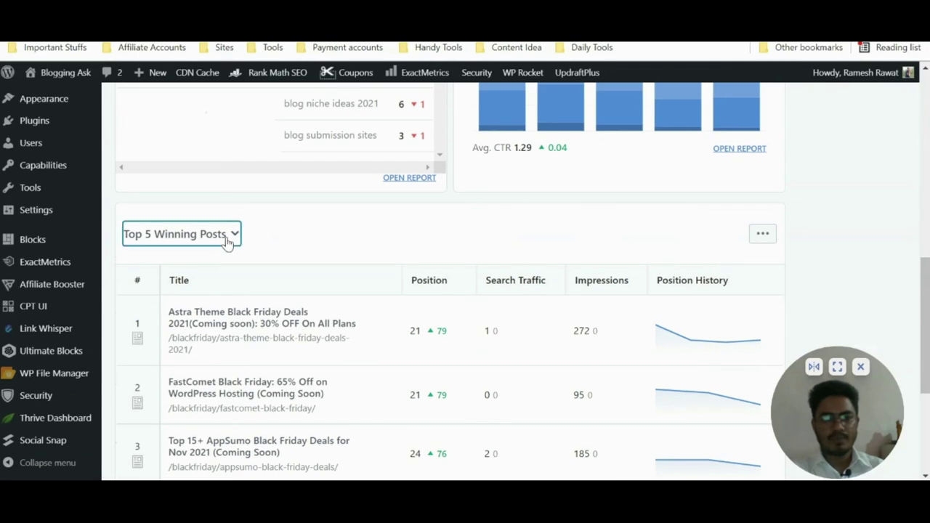
pyautogui.click(332, 252)
pyautogui.scroll(-1, 332, 255)
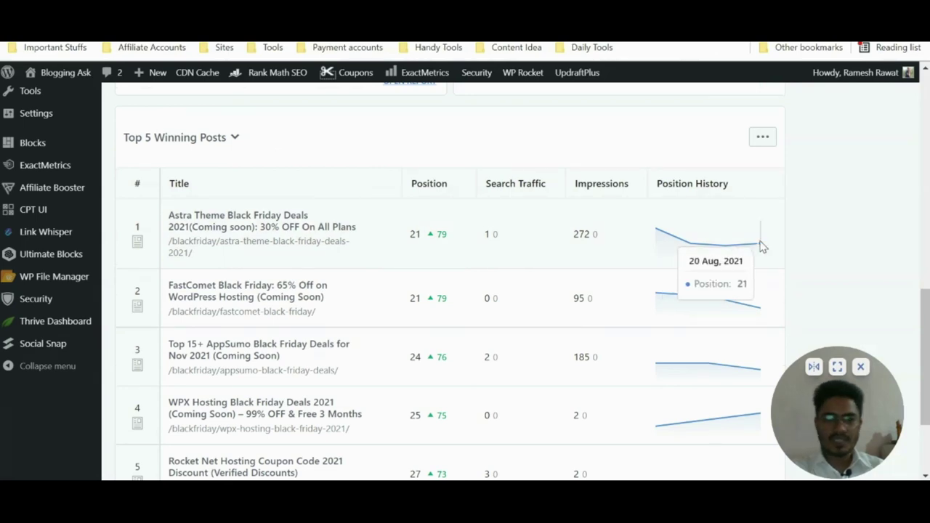
pyautogui.scroll(-2, 761, 247)
# Step: Open Site Analytics and examine the score categories and the content list with each post's SEO score, schema, links and traffic
pyautogui.scroll(8, 762, 247)
pyautogui.scroll(2, 761, 247)
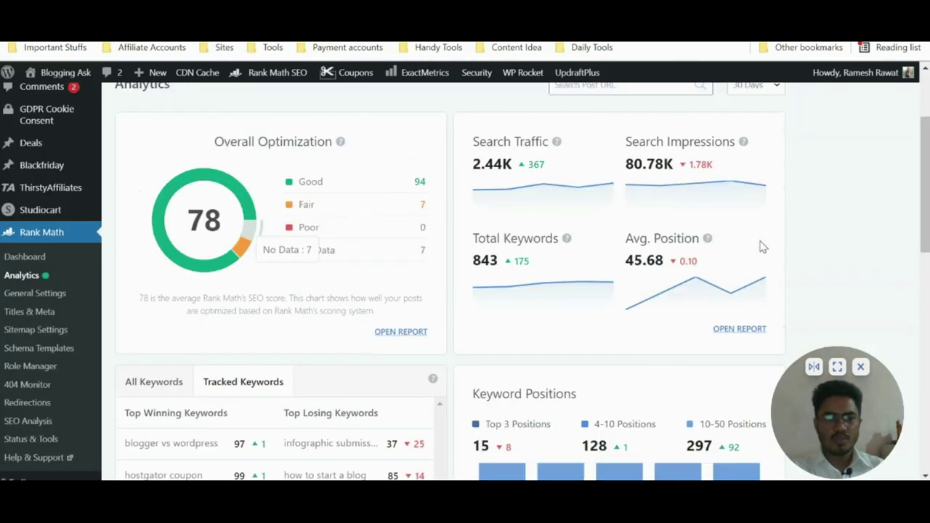
pyautogui.scroll(3, 761, 247)
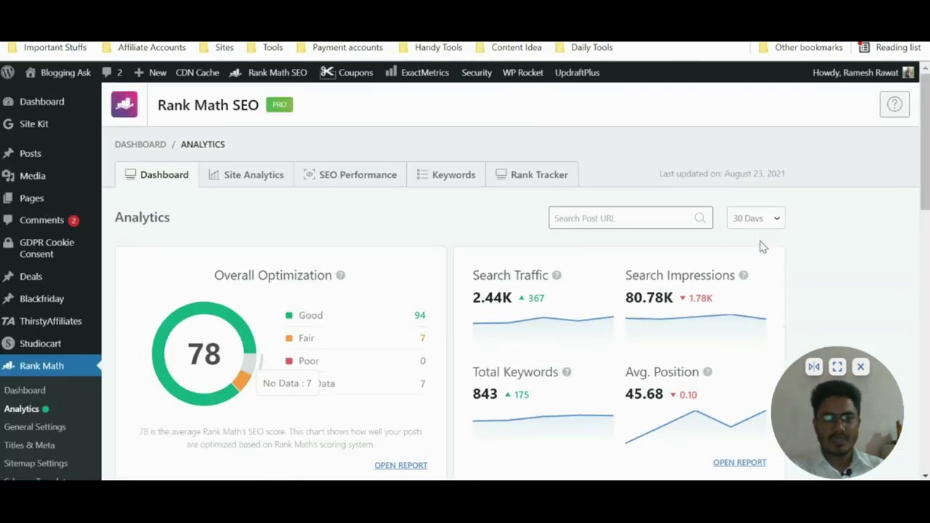
pyautogui.click(255, 186)
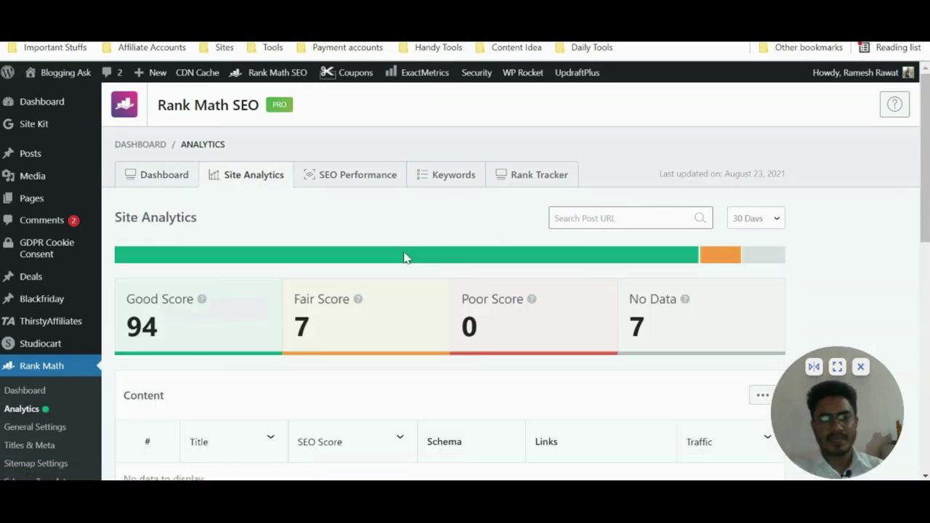
pyautogui.scroll(-2, 404, 256)
pyautogui.scroll(-4, 404, 257)
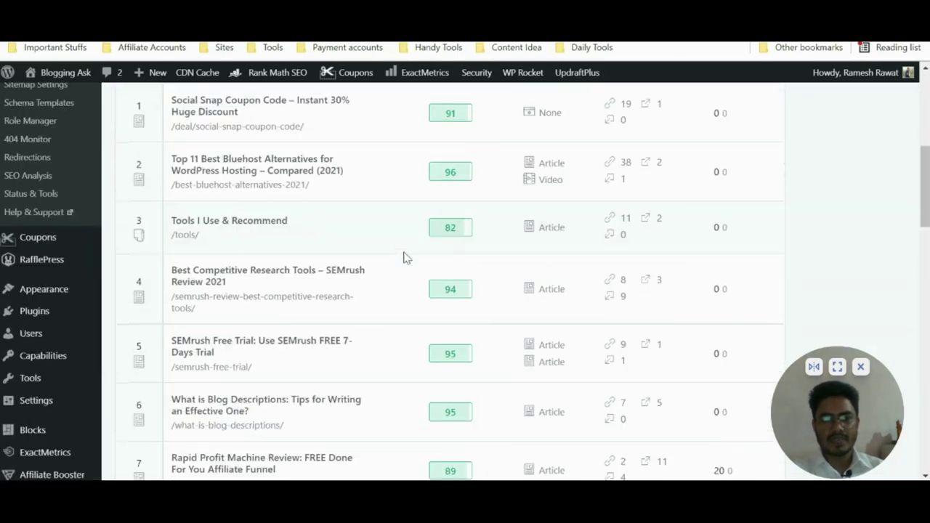
pyautogui.scroll(3, 404, 257)
pyautogui.scroll(2, 385, 285)
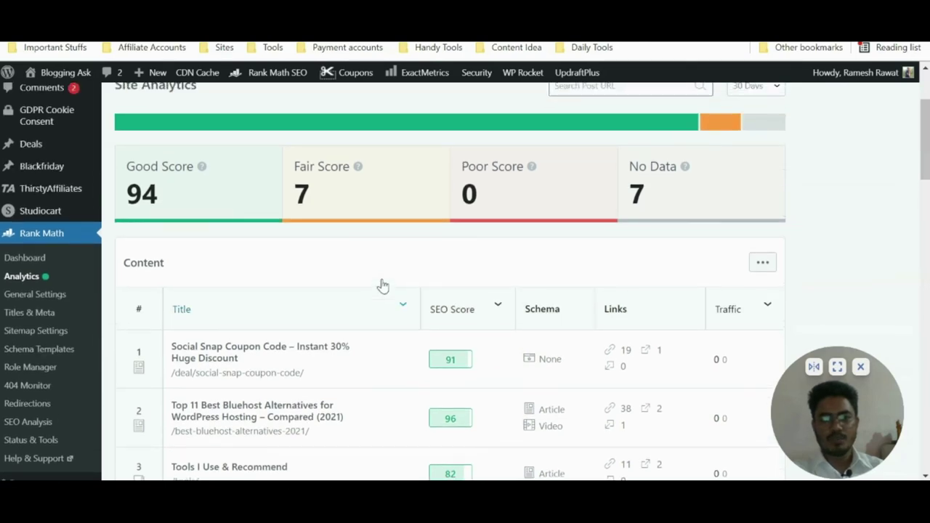
pyautogui.scroll(-20, 384, 284)
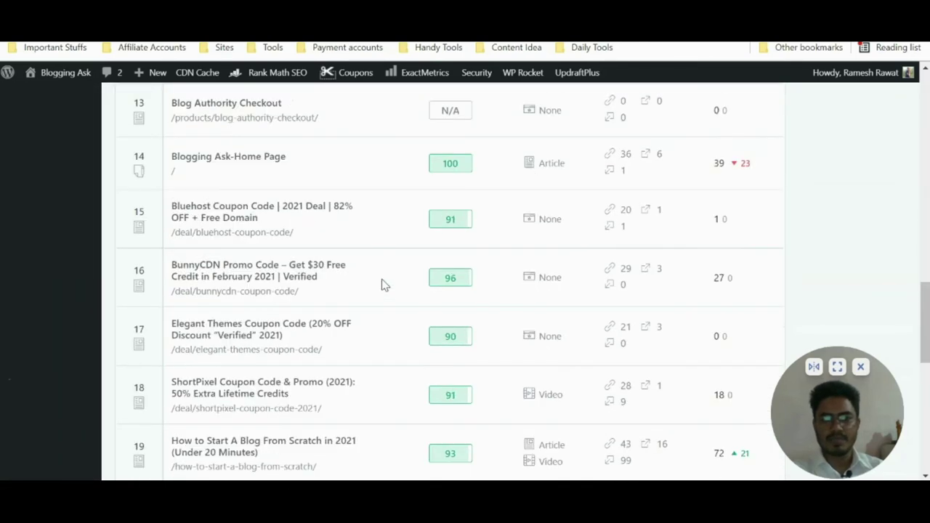
# Step: Open SEO Performance and examine the search traffic, impressions, keywords, clicks, CTR and position figures with their trend graph
pyautogui.scroll(20, 385, 285)
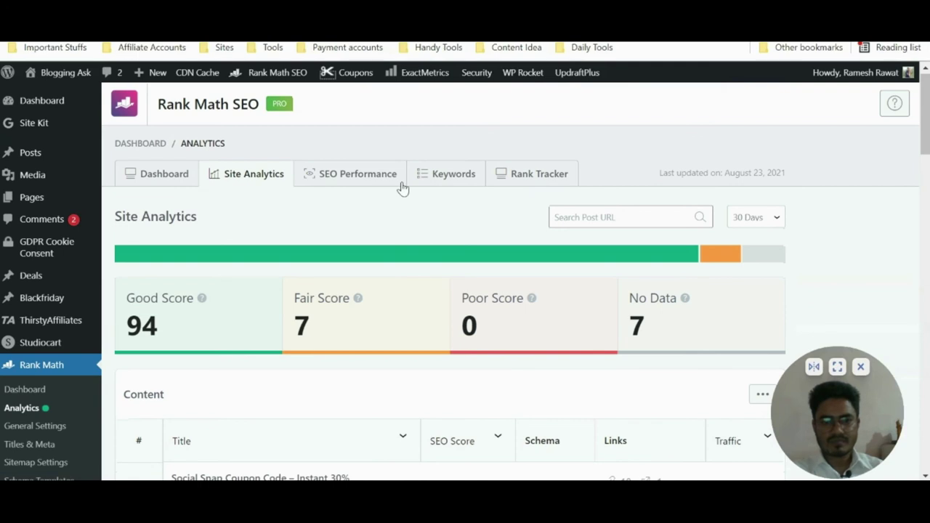
pyautogui.click(383, 180)
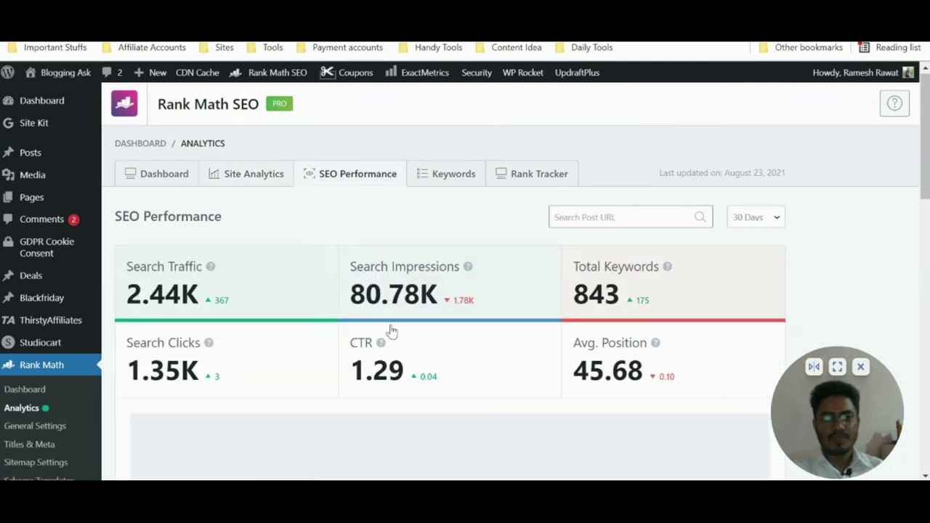
pyautogui.scroll(-3, 389, 329)
pyautogui.scroll(-1, 390, 331)
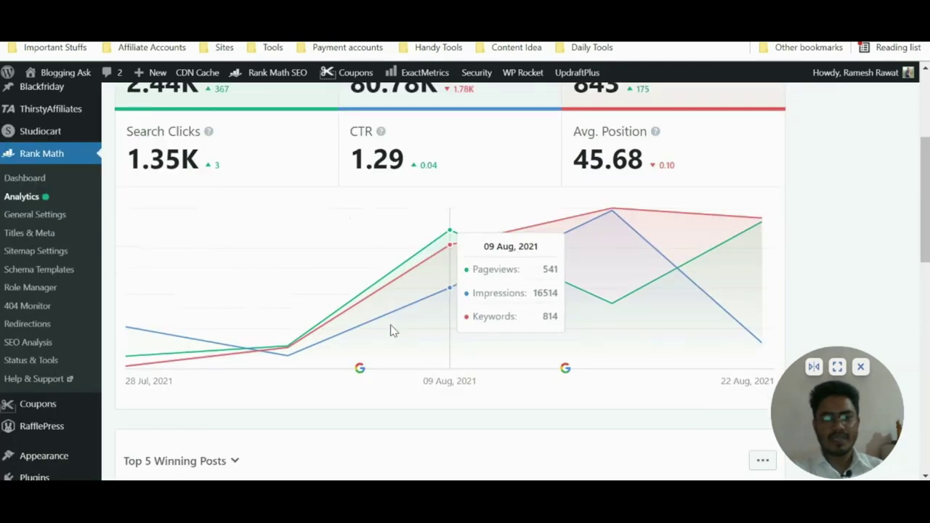
pyautogui.scroll(2, 322, 260)
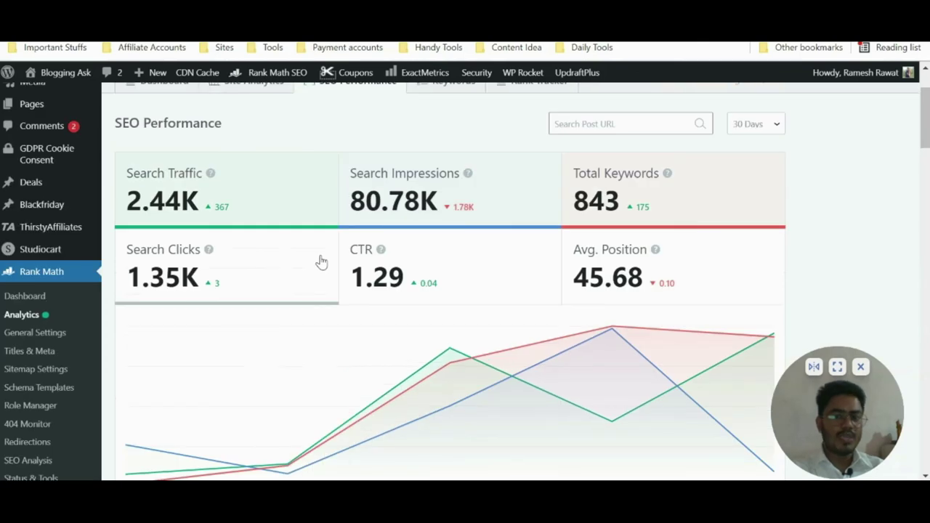
pyautogui.scroll(-2, 322, 260)
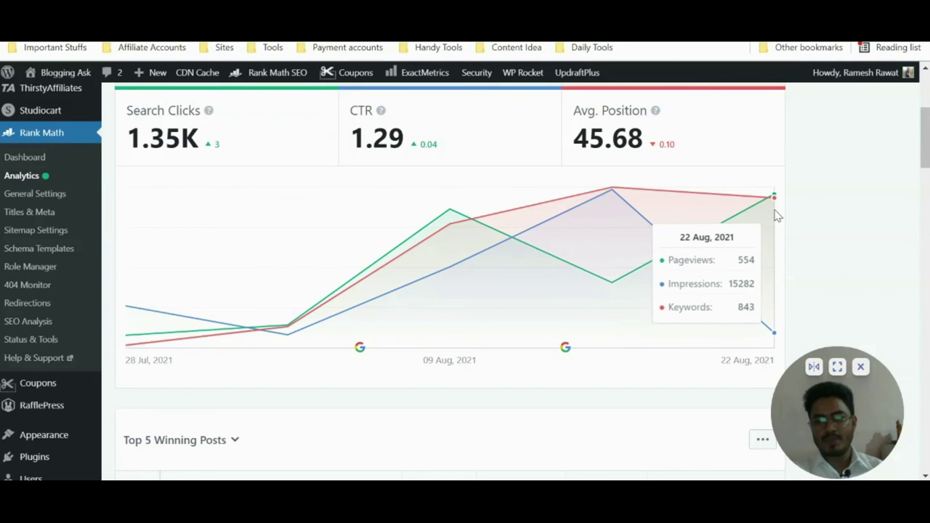
pyautogui.scroll(2, 590, 286)
# Step: Look through the Top 5 Winning Posts and the list of remaining posts in the SEO Performance report
pyautogui.scroll(-7, 590, 285)
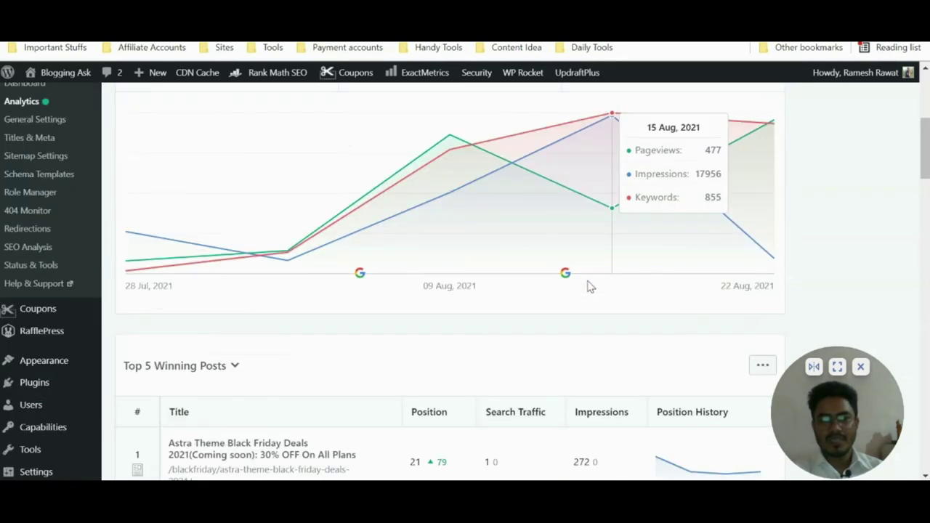
pyautogui.scroll(1, 373, 293)
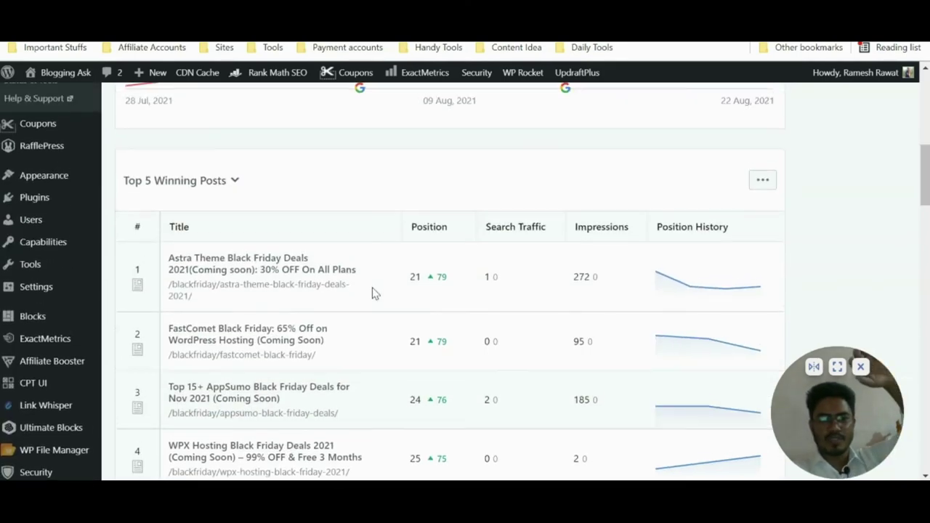
pyautogui.scroll(-1, 263, 313)
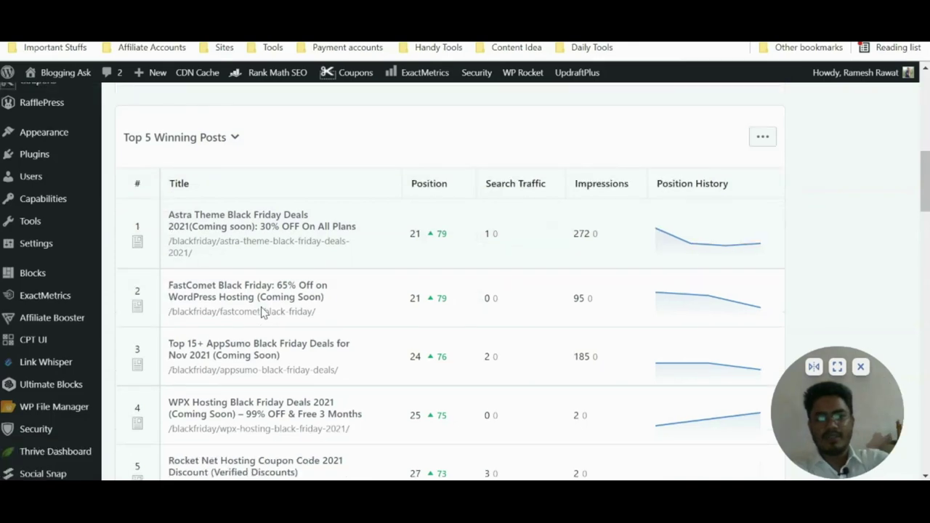
pyautogui.scroll(-5, 263, 312)
pyautogui.scroll(-5, 263, 312)
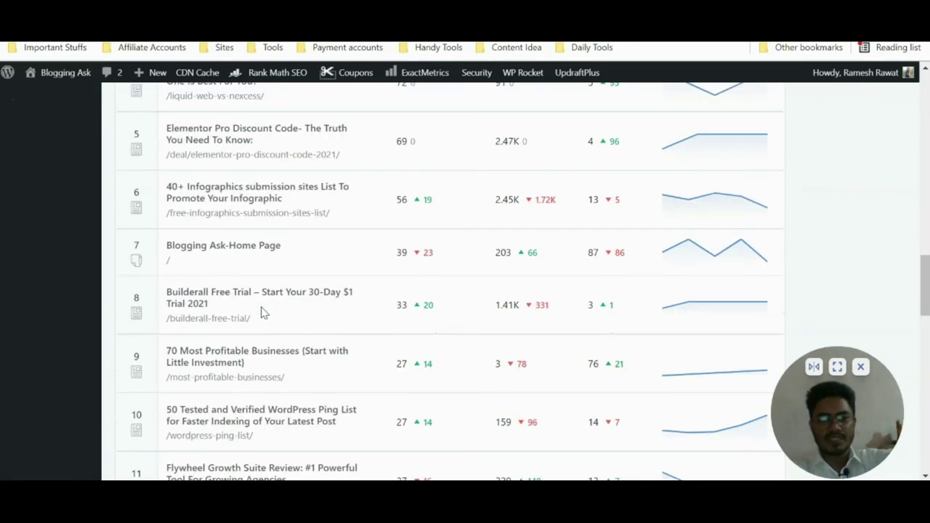
pyautogui.scroll(-15, 262, 312)
# Step: Open the Keywords report and examine the position ranges, trend graph, Top 5 Winning Keywords and Rest of the Keywords list
pyautogui.scroll(20, 260, 311)
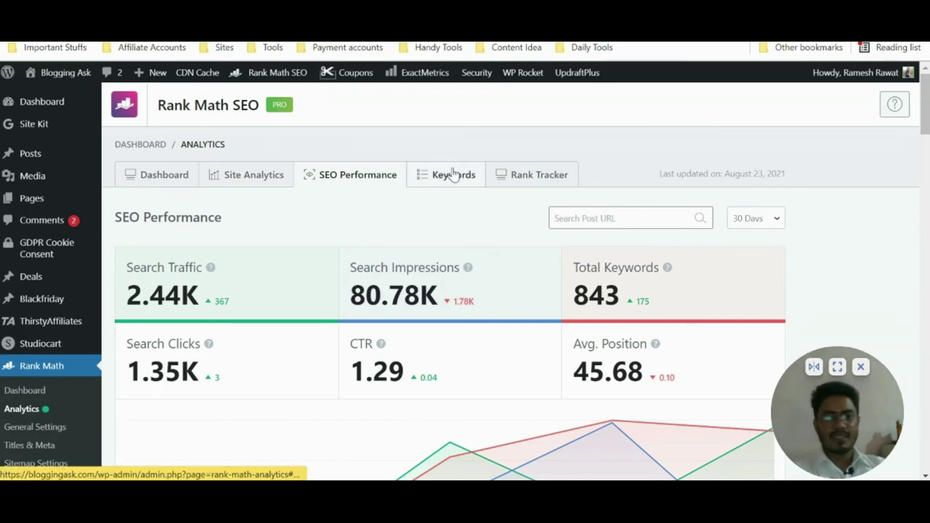
pyautogui.click(453, 175)
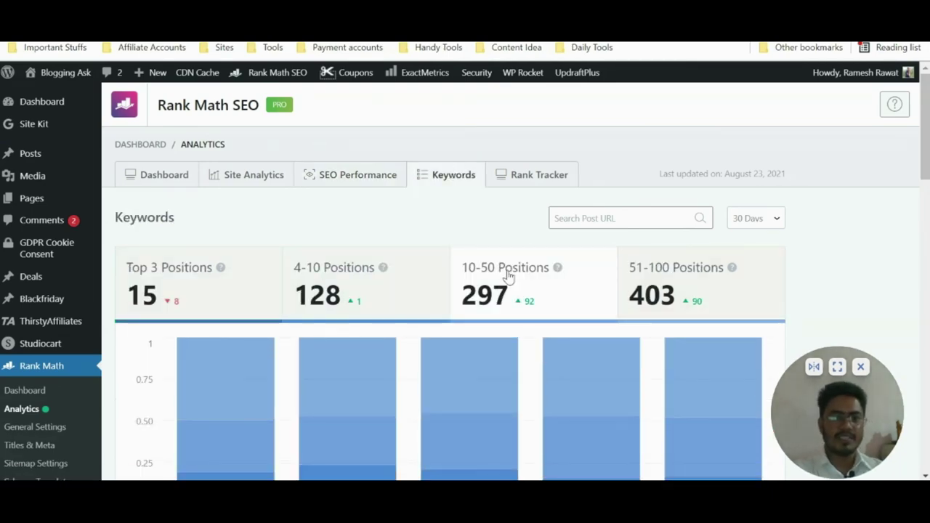
pyautogui.scroll(-10, 508, 276)
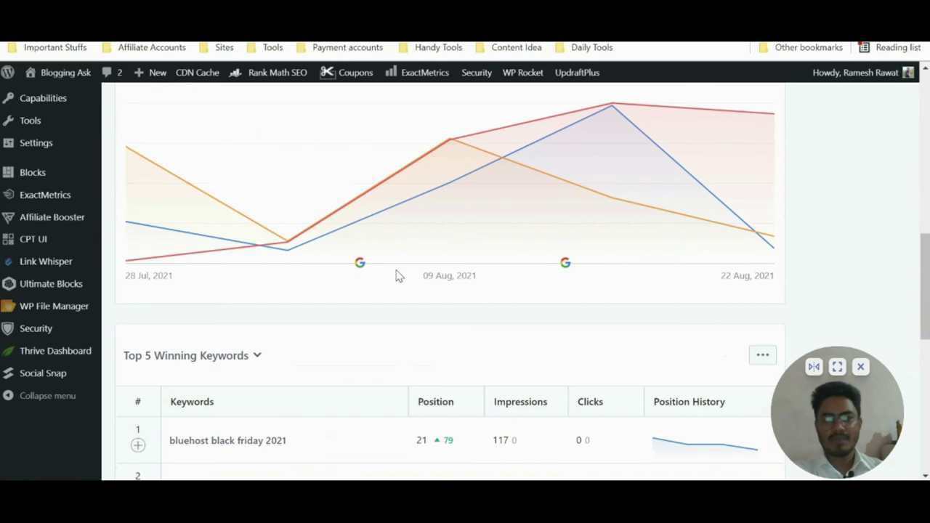
pyautogui.moveTo(547, 253)
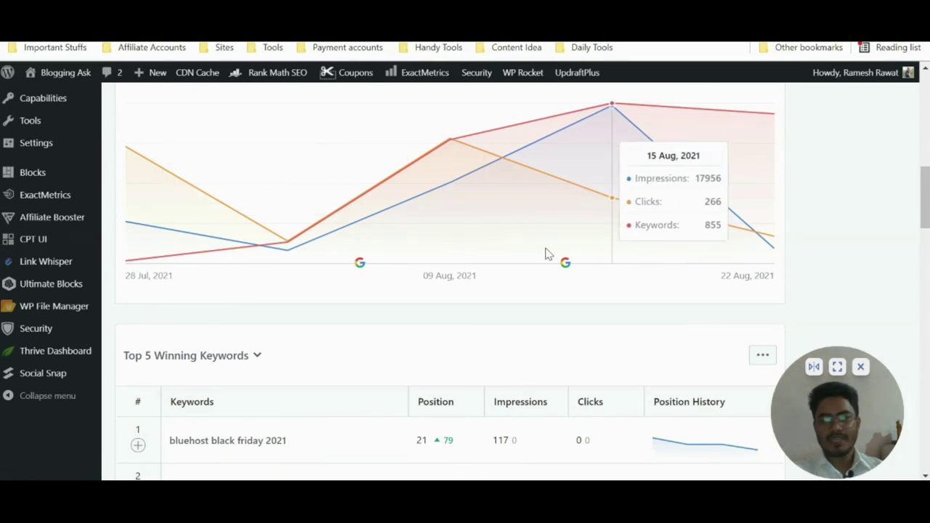
pyautogui.scroll(-7, 547, 253)
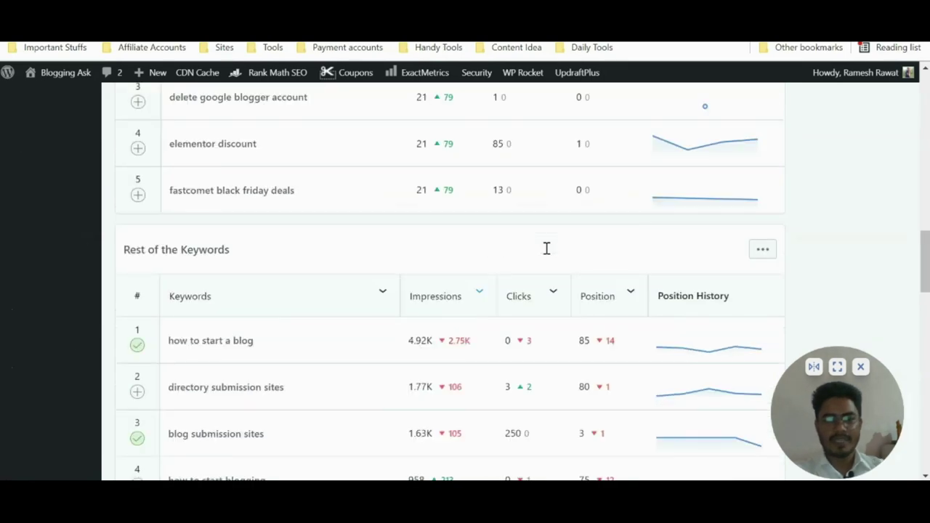
pyautogui.scroll(-3, 546, 251)
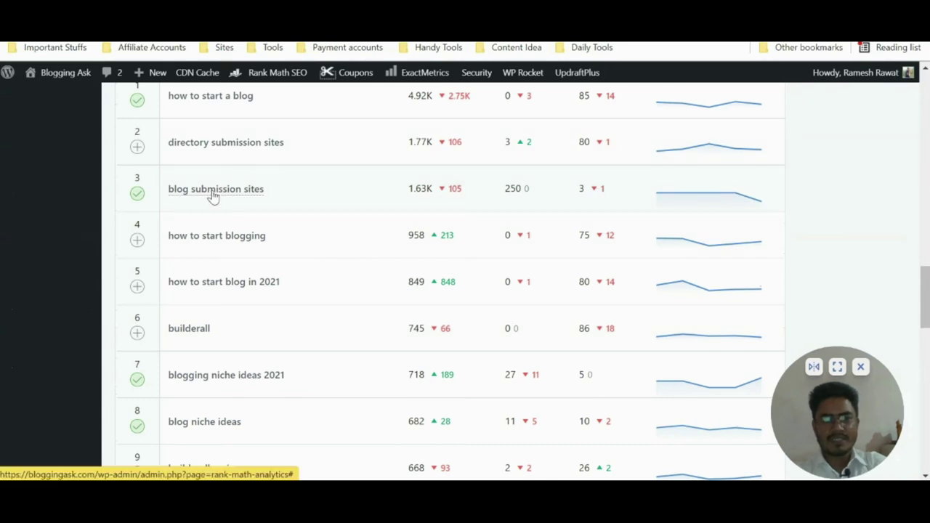
pyautogui.scroll(3, 212, 194)
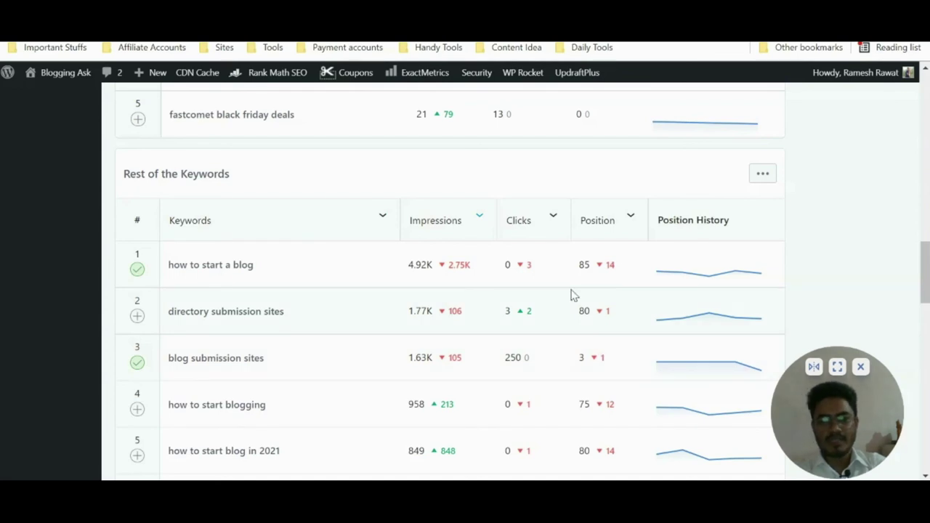
pyautogui.scroll(-1, 619, 281)
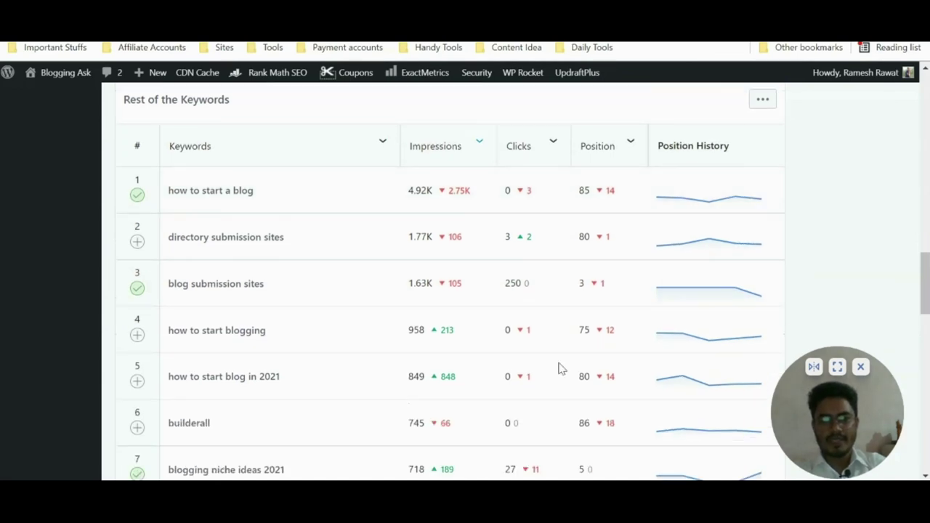
pyautogui.scroll(-9, 559, 368)
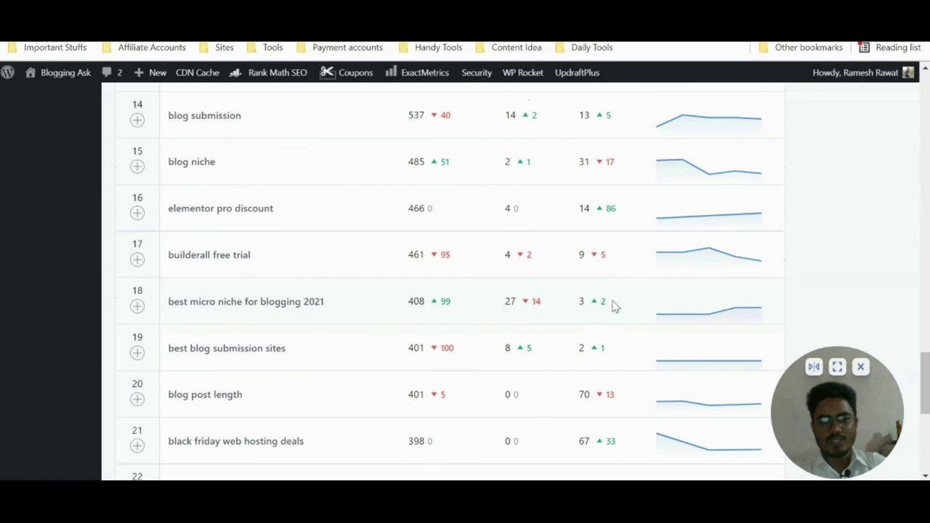